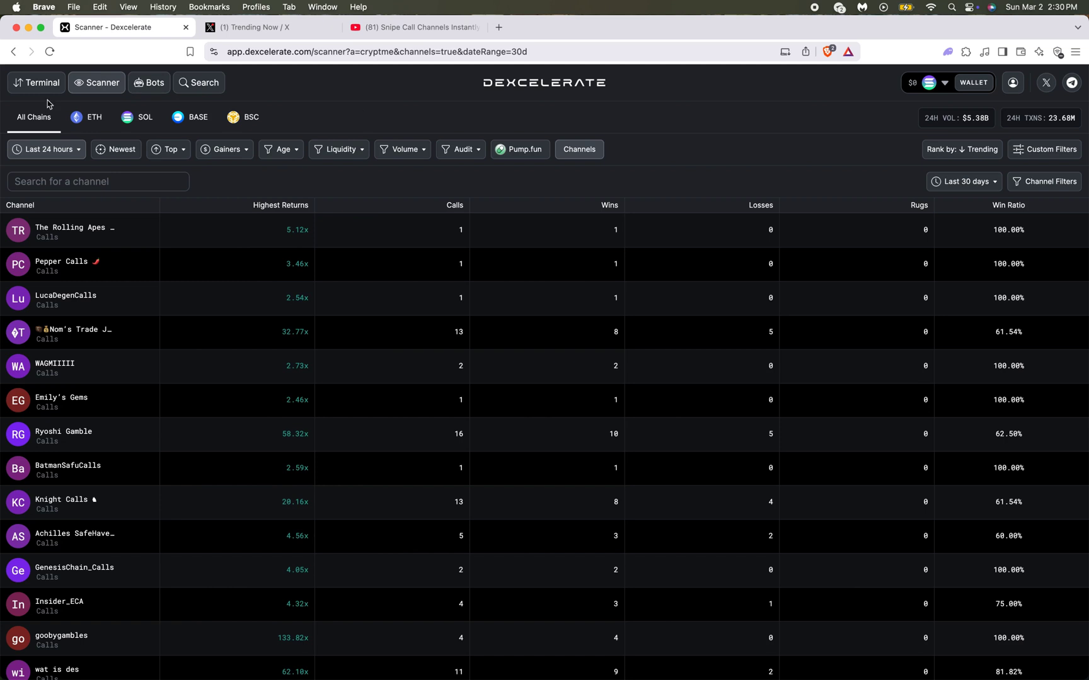
# - Open the Terminal and switch its watchlist to the empty Twitter copy-trading tab
pyautogui.click(39, 89)
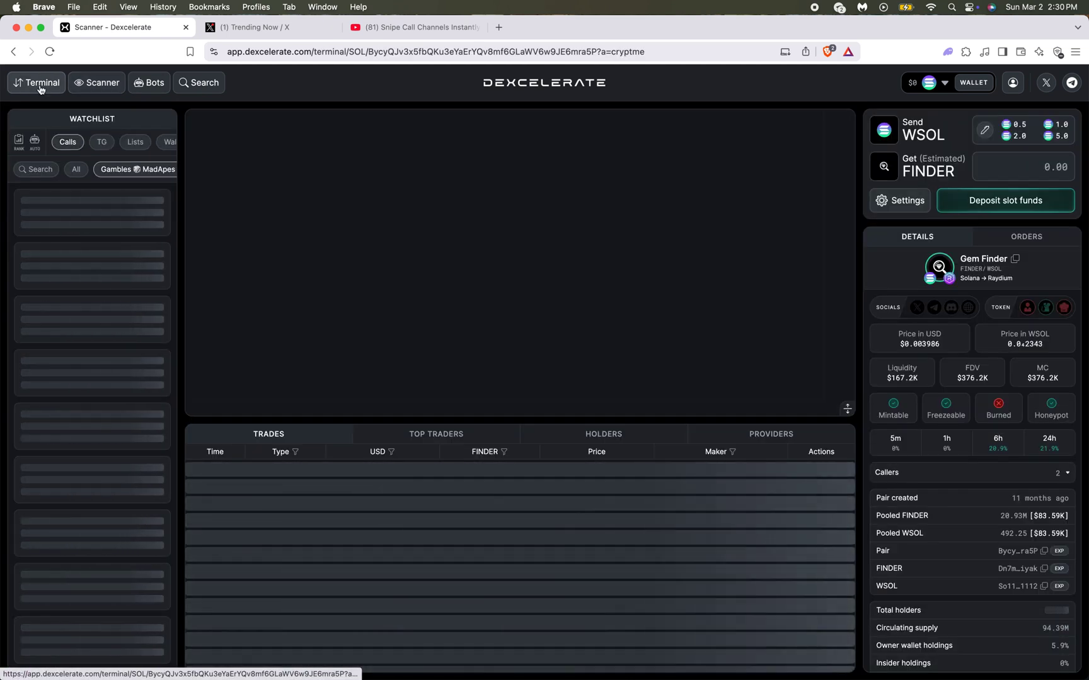
pyautogui.hscroll(3, 154, 152)
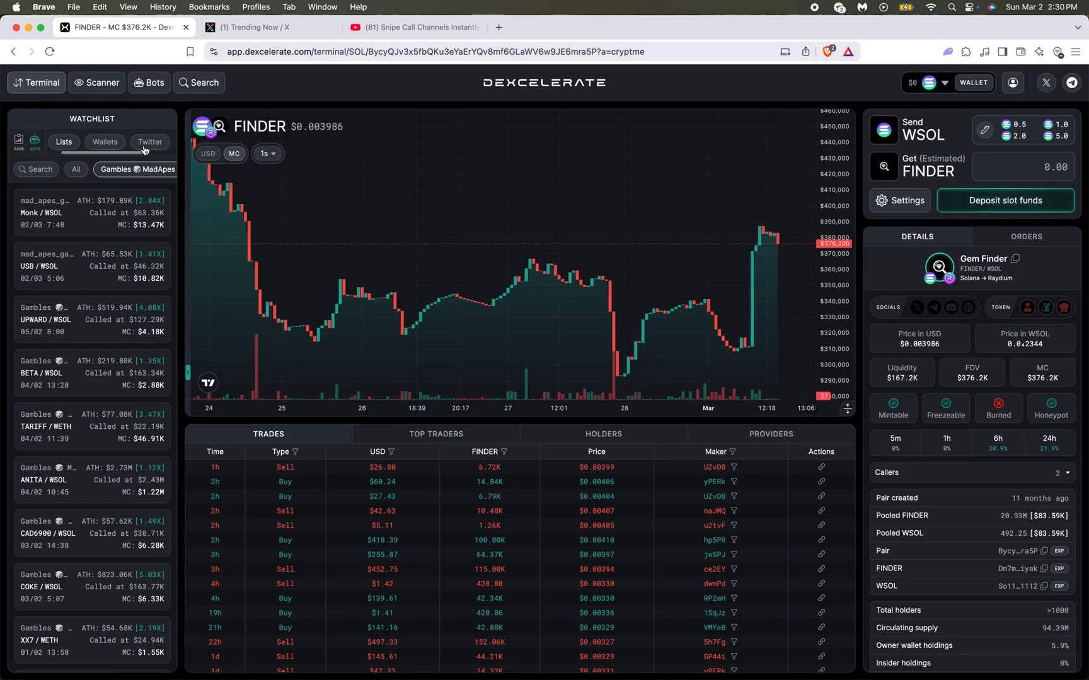
pyautogui.click(153, 144)
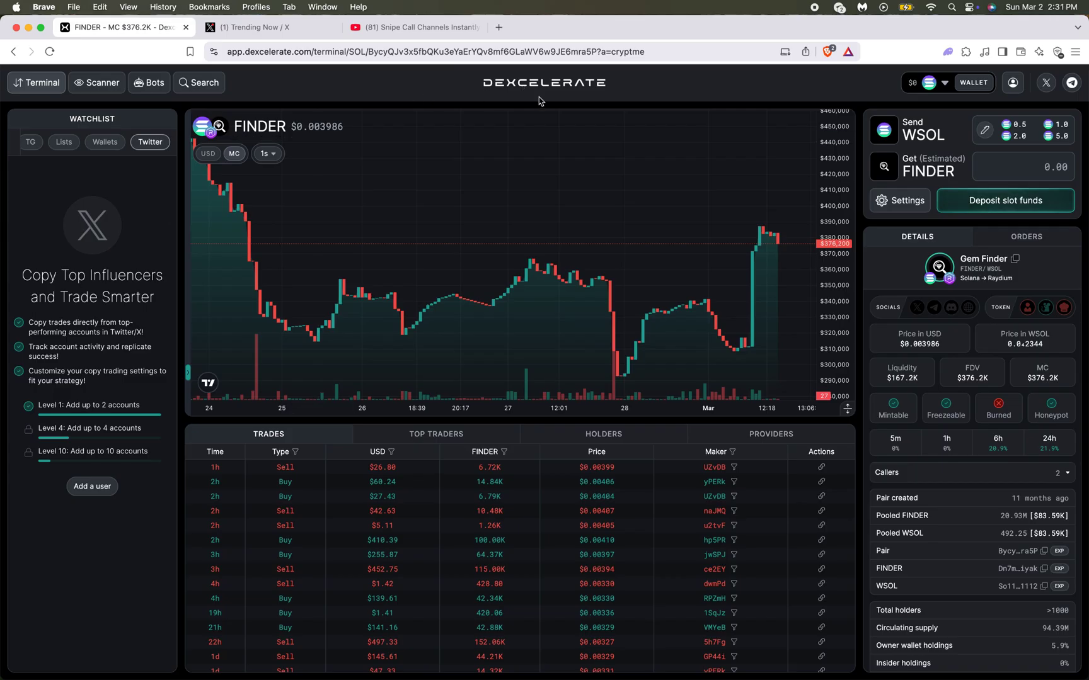
pyautogui.click(397, 29)
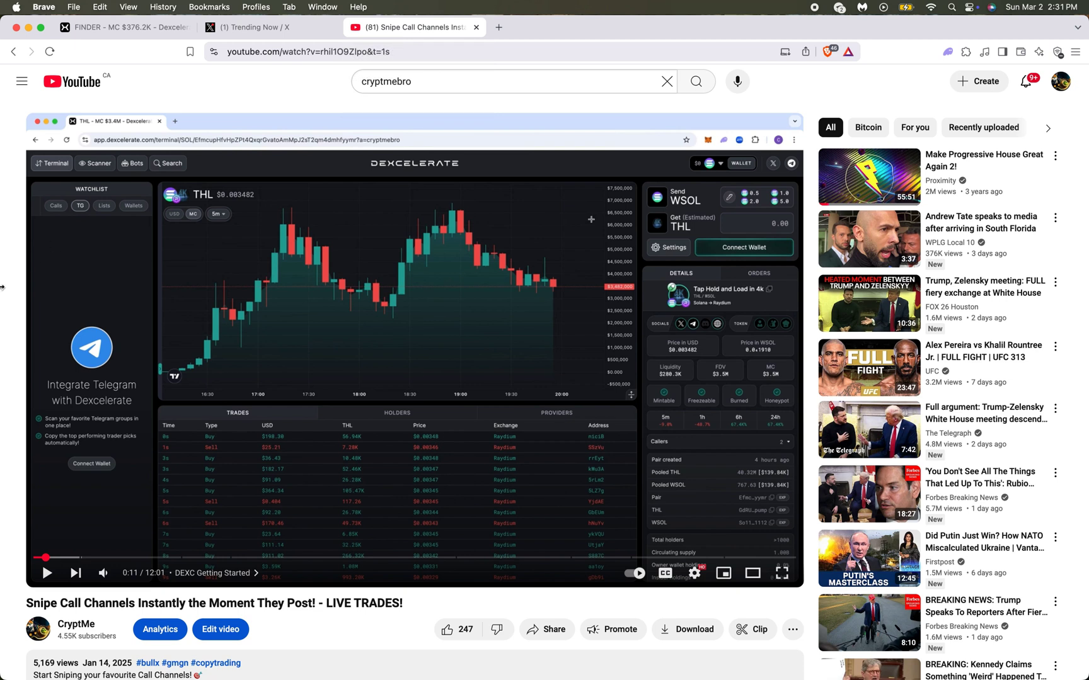
pyautogui.scroll(-1, 10, 315)
pyautogui.scroll(-3, 16, 353)
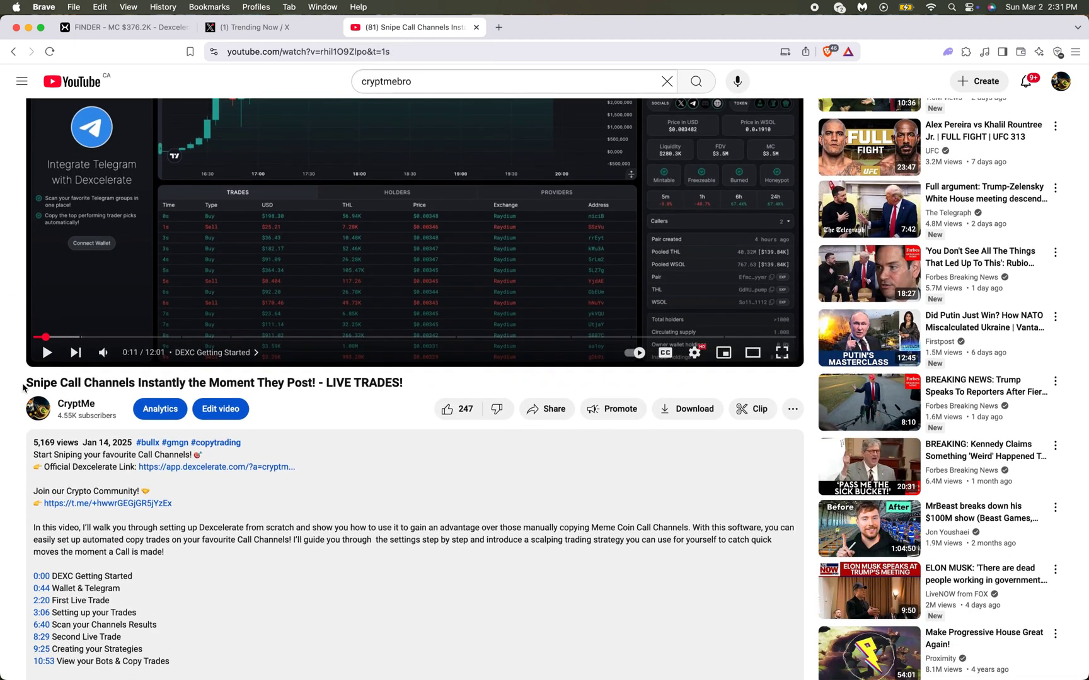
pyautogui.moveTo(23, 387); pyautogui.dragTo(351, 384)
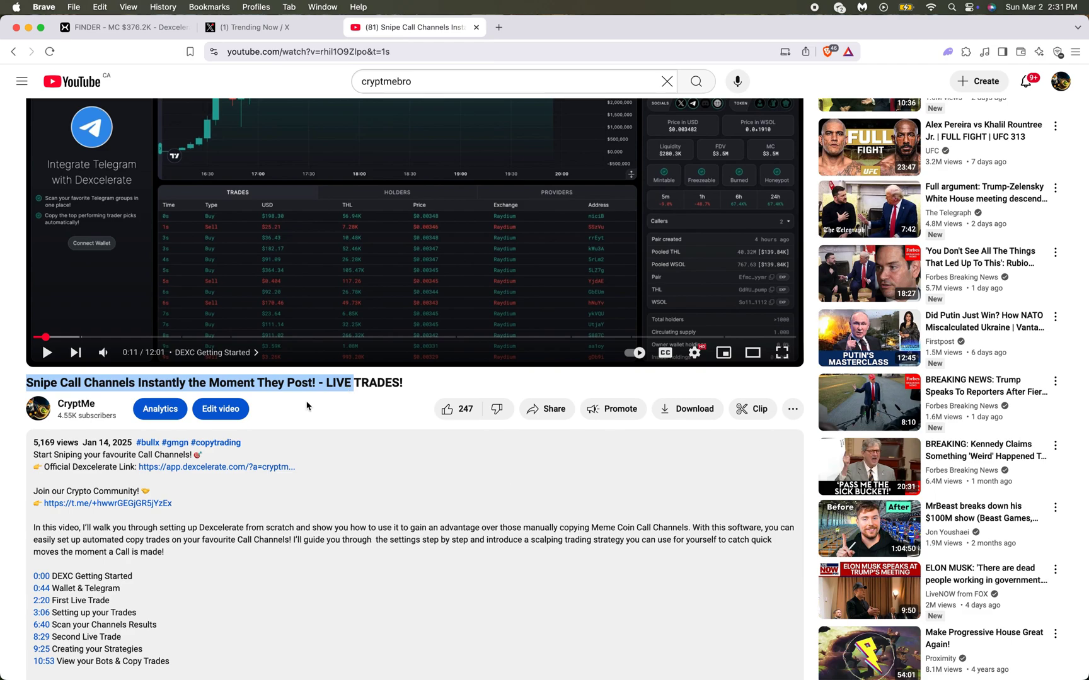
pyautogui.scroll(-5, 307, 406)
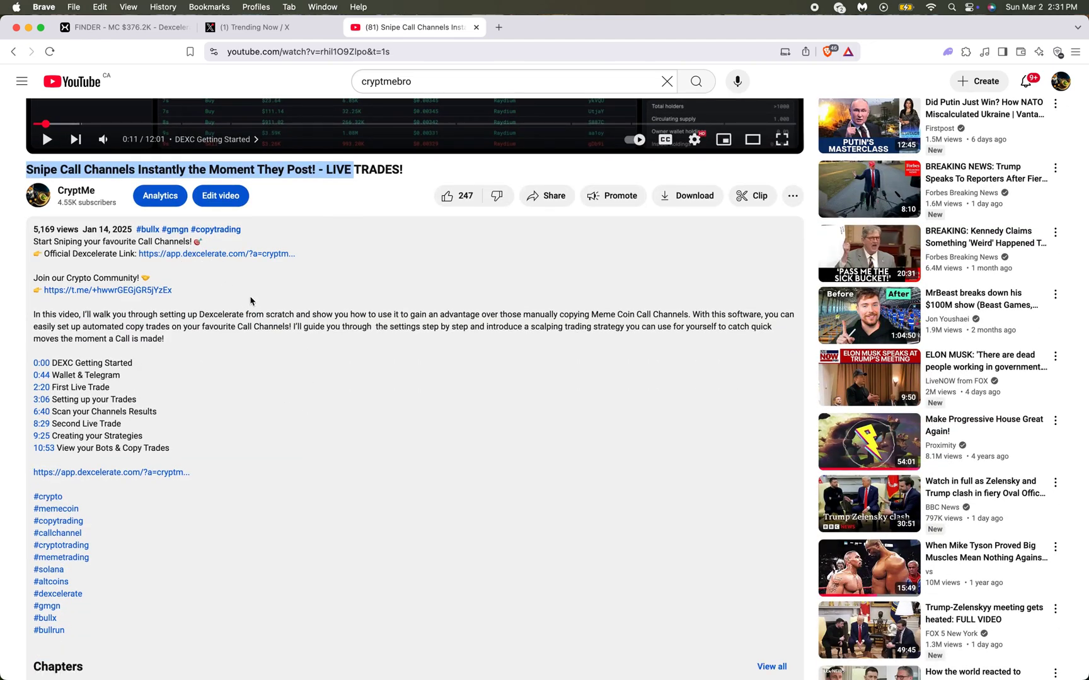
pyautogui.scroll(-7, 255, 305)
pyautogui.scroll(-8, 258, 309)
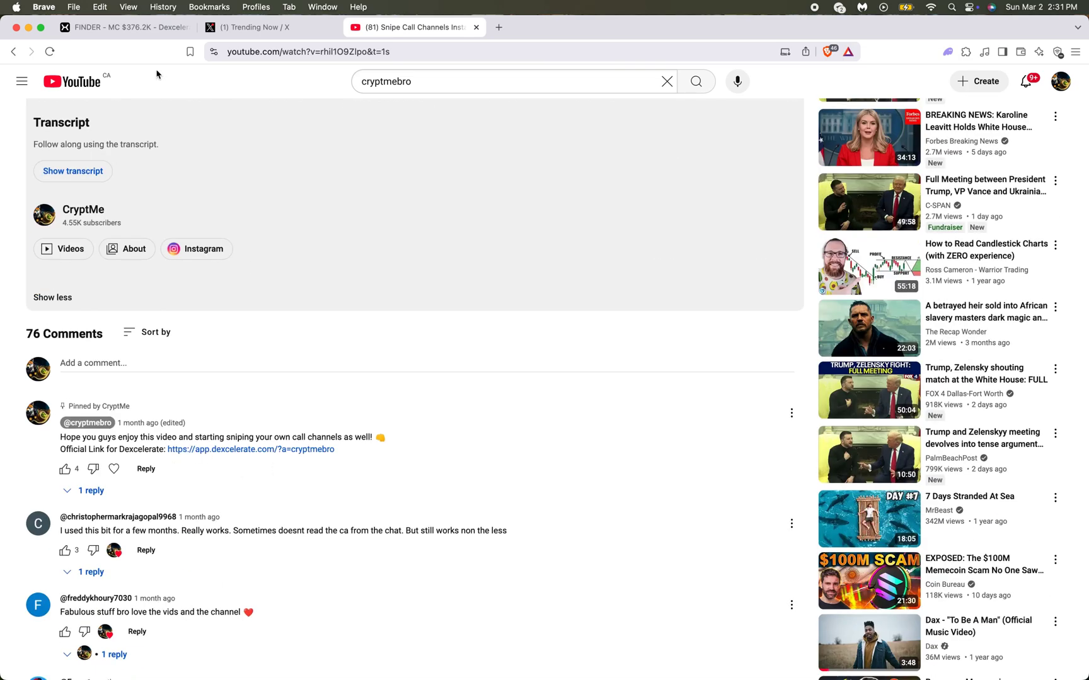
pyautogui.scroll(10, 311, 263)
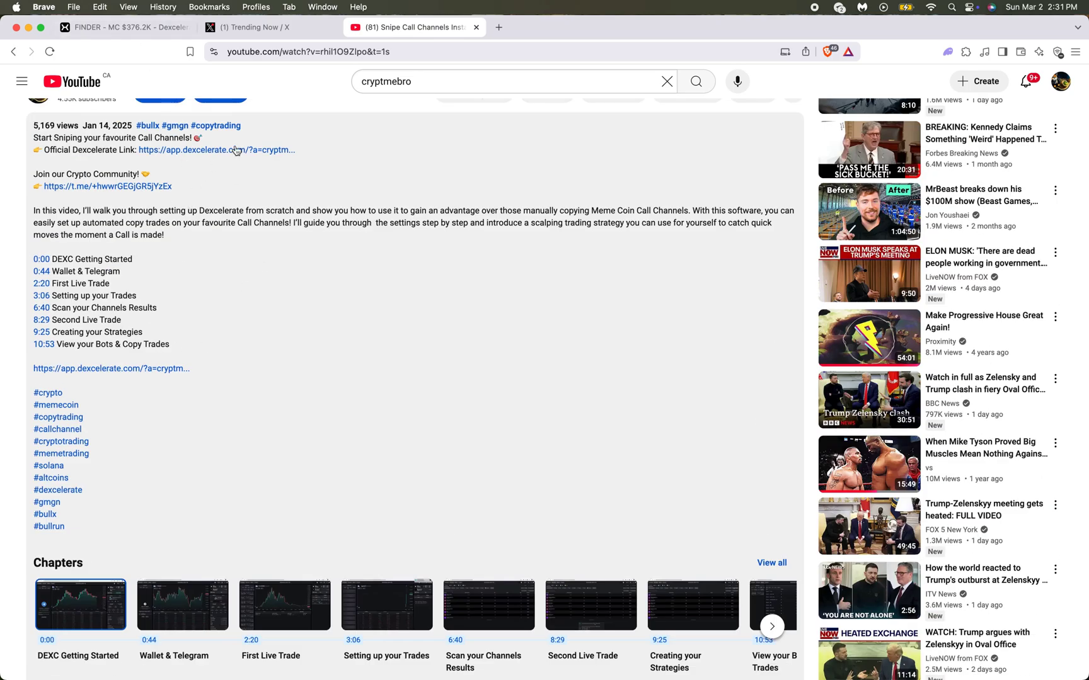
pyautogui.click(146, 30)
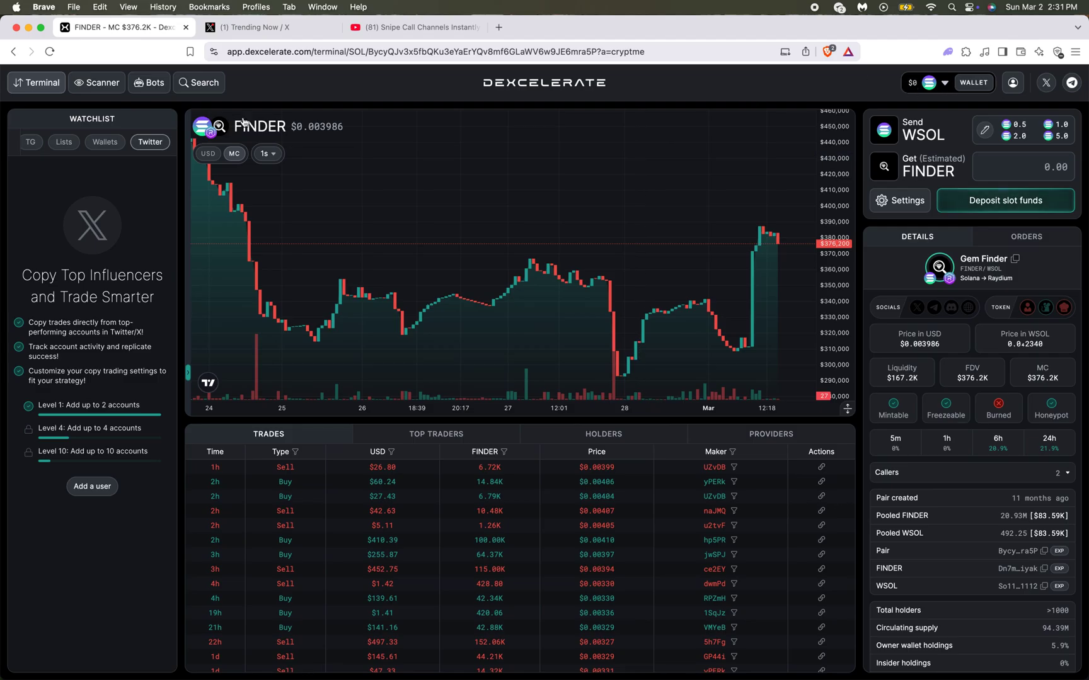
# - Show Dexcelerate's TG watchlist and confirm the new Dexcelerate login in Telegram
pyautogui.hscroll(-3, 68, 141)
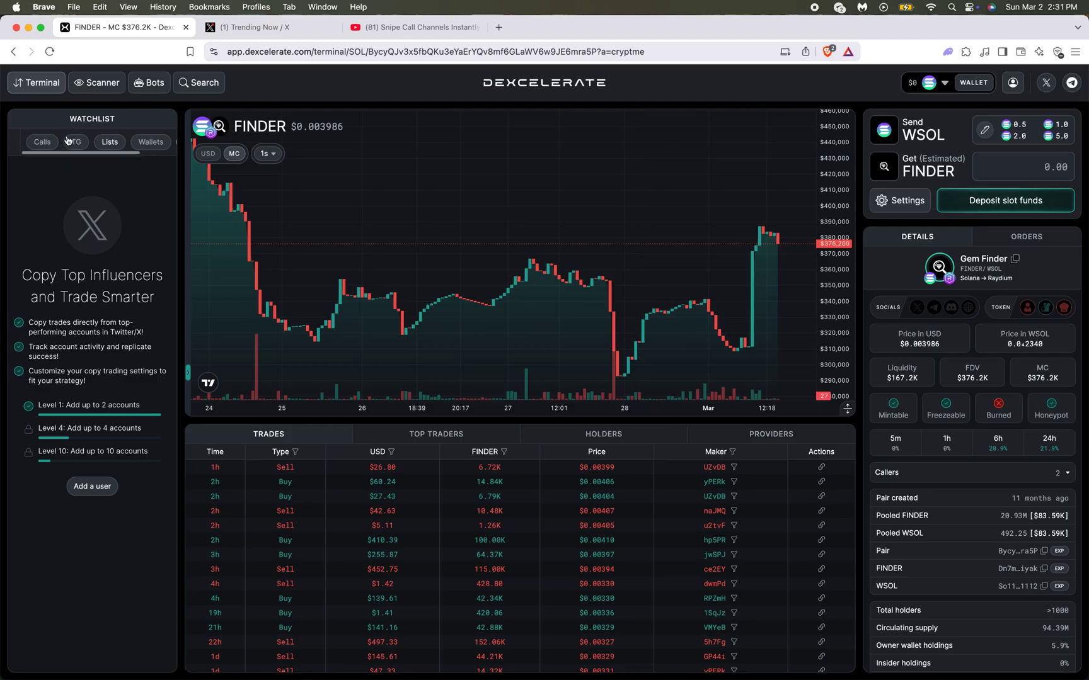
pyautogui.click(117, 141)
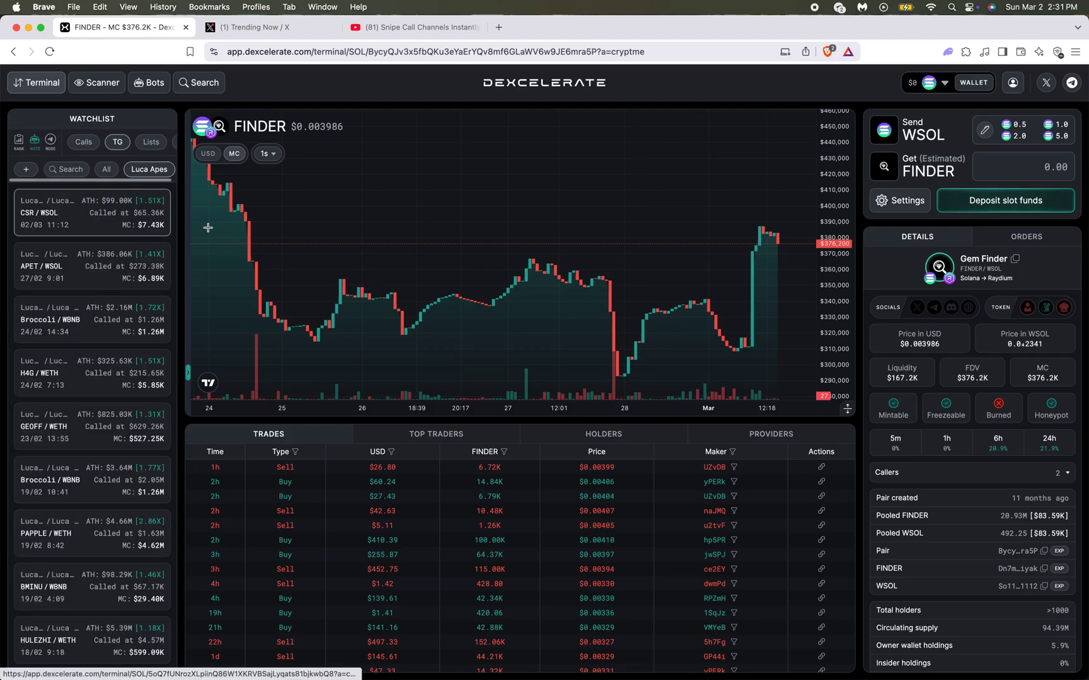
pyautogui.click(95, 215)
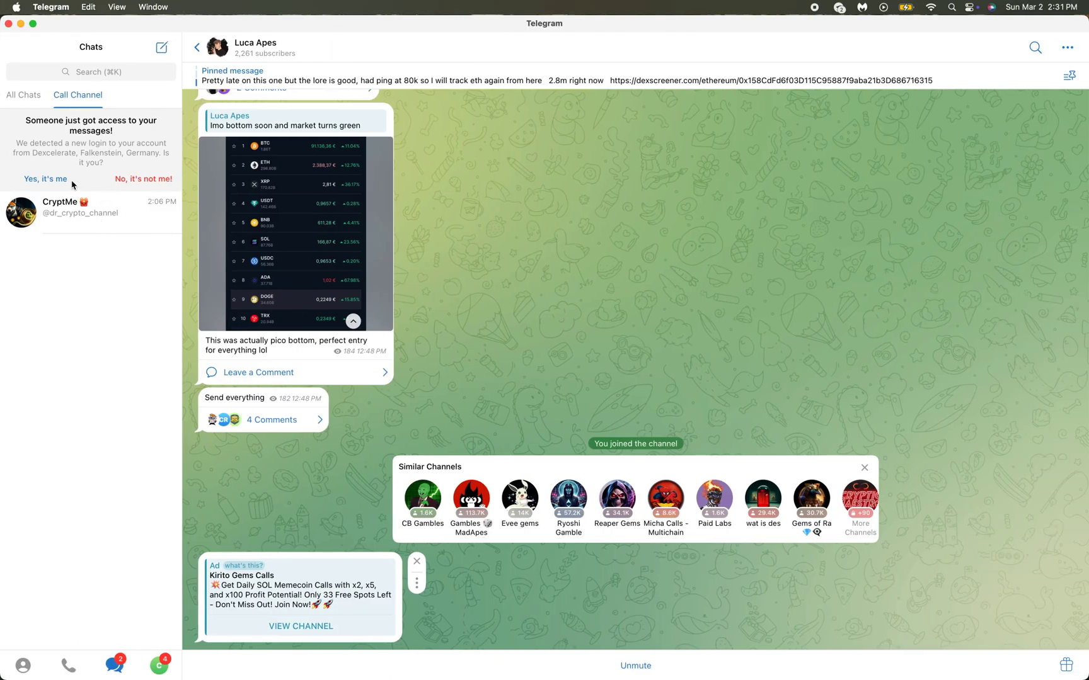
pyautogui.click(61, 179)
# - From CryptMe, join Nejat's (NOT) Financial Advise channel and mute it
pyautogui.click(108, 150)
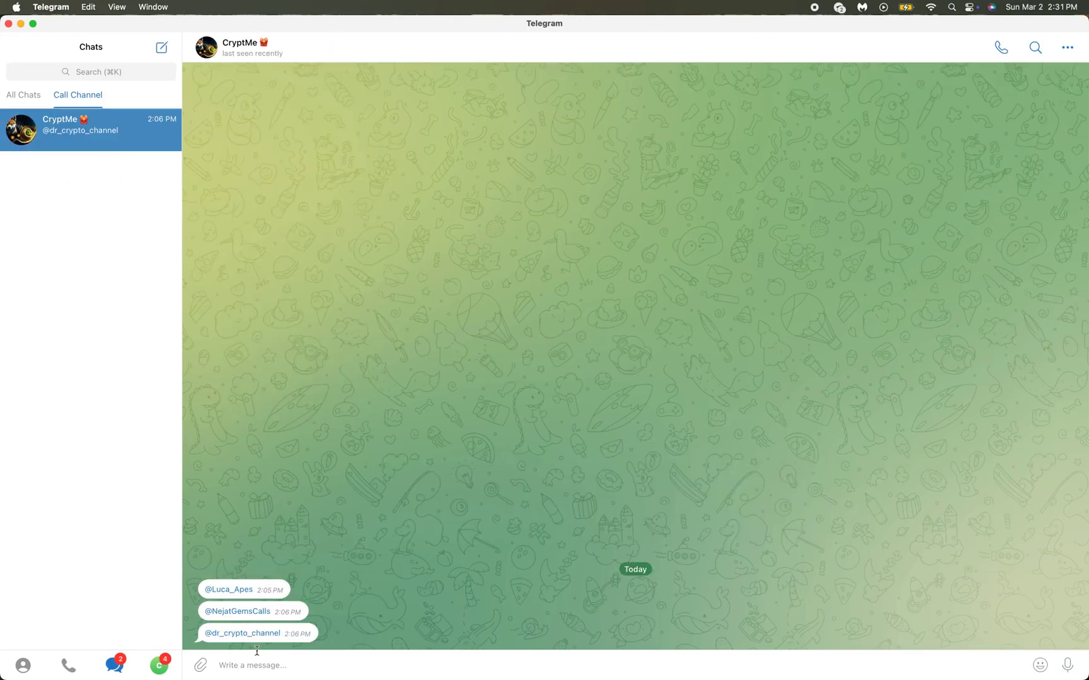
pyautogui.click(249, 612)
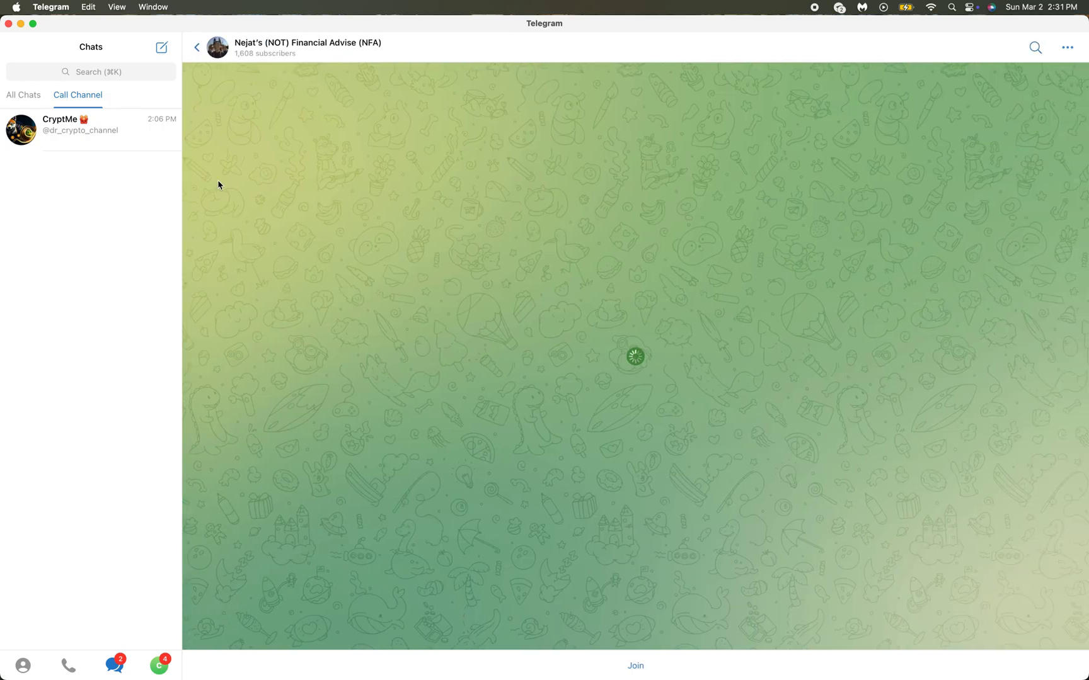
pyautogui.click(647, 674)
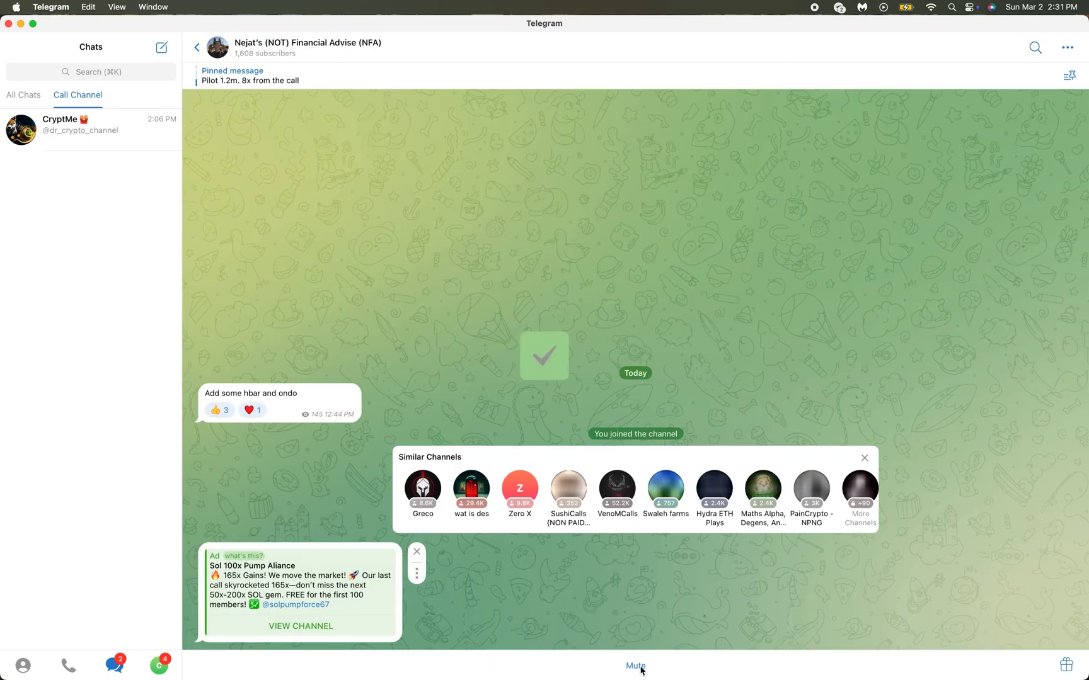
pyautogui.click(644, 670)
pyautogui.hotkey('ctrl', 'Left')
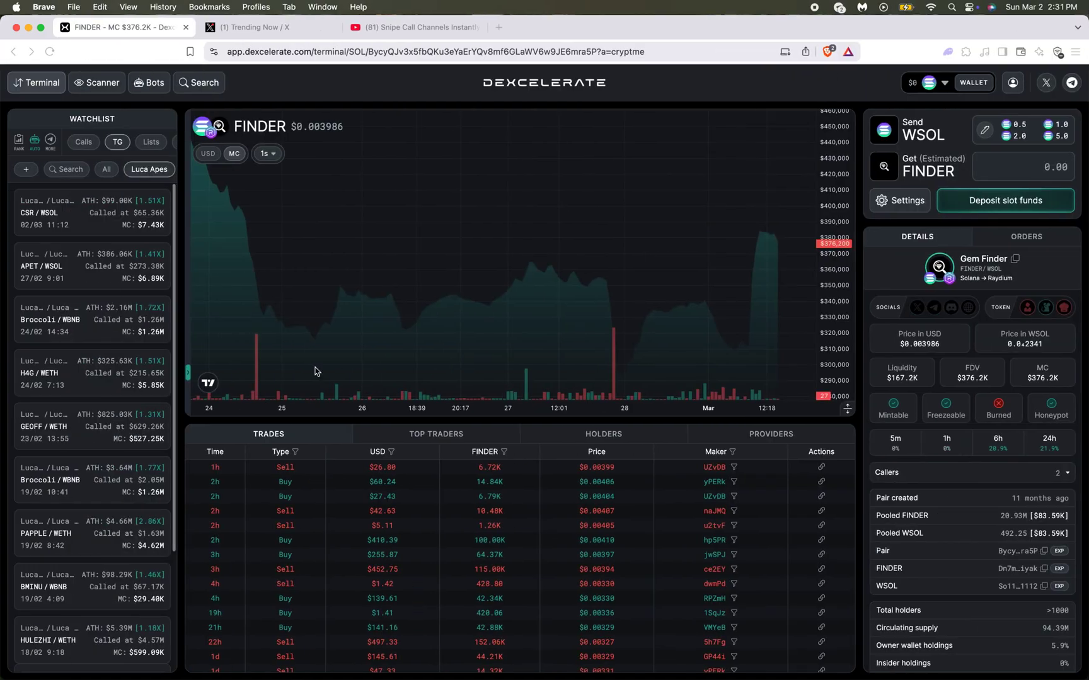
pyautogui.press('super+r')
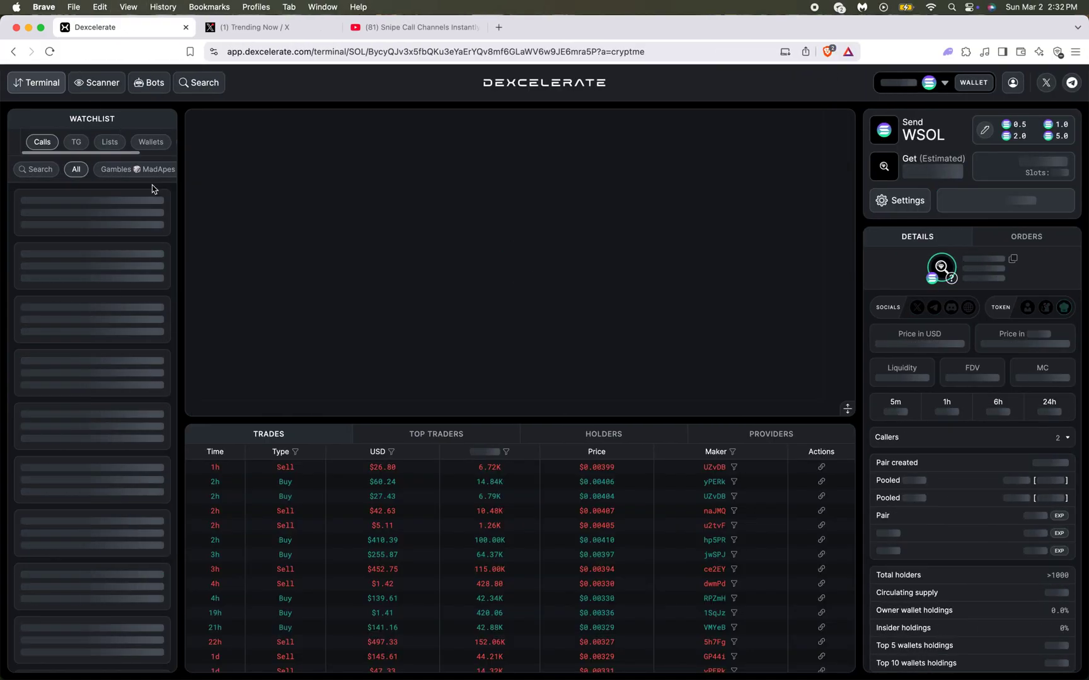
pyautogui.click(76, 143)
pyautogui.click(21, 170)
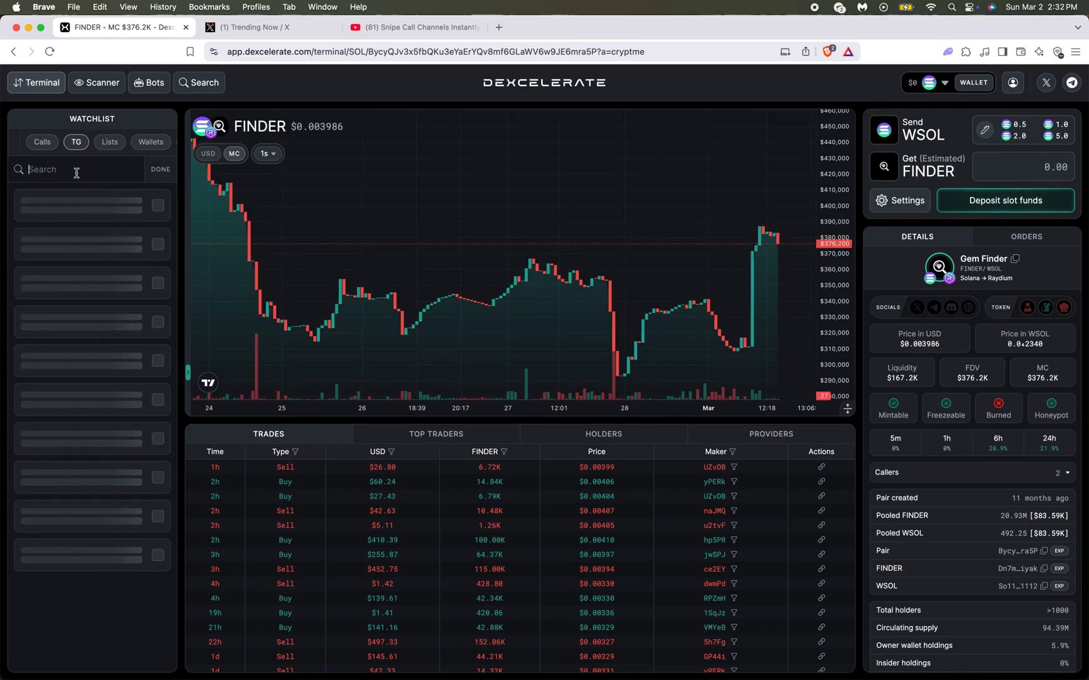
pyautogui.write('neja')
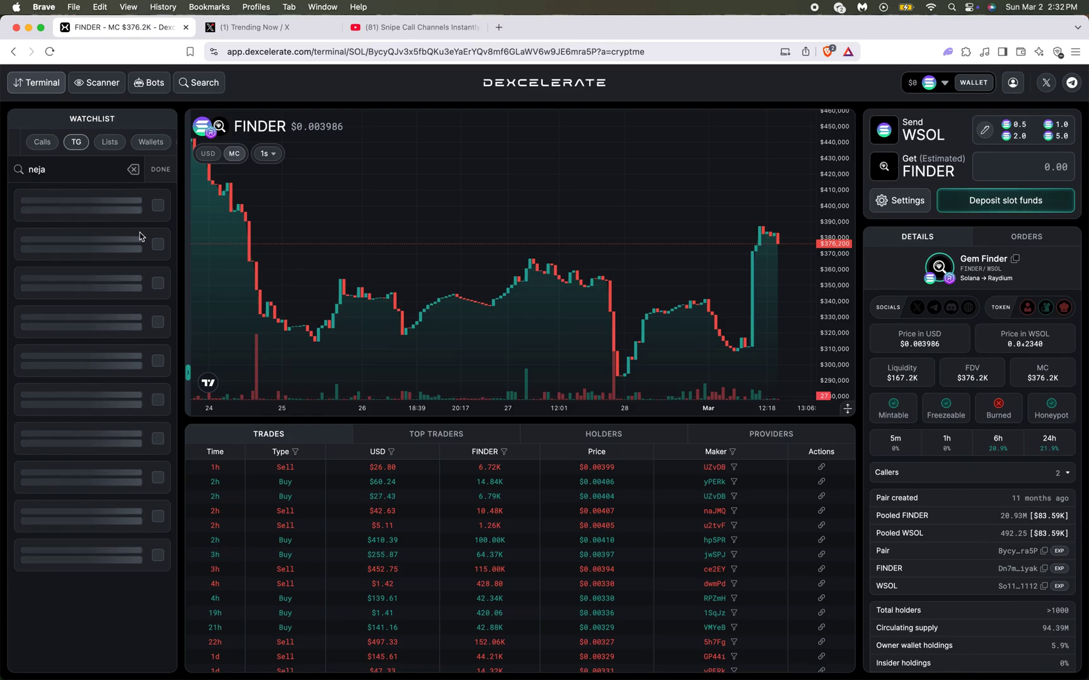
pyautogui.click(158, 207)
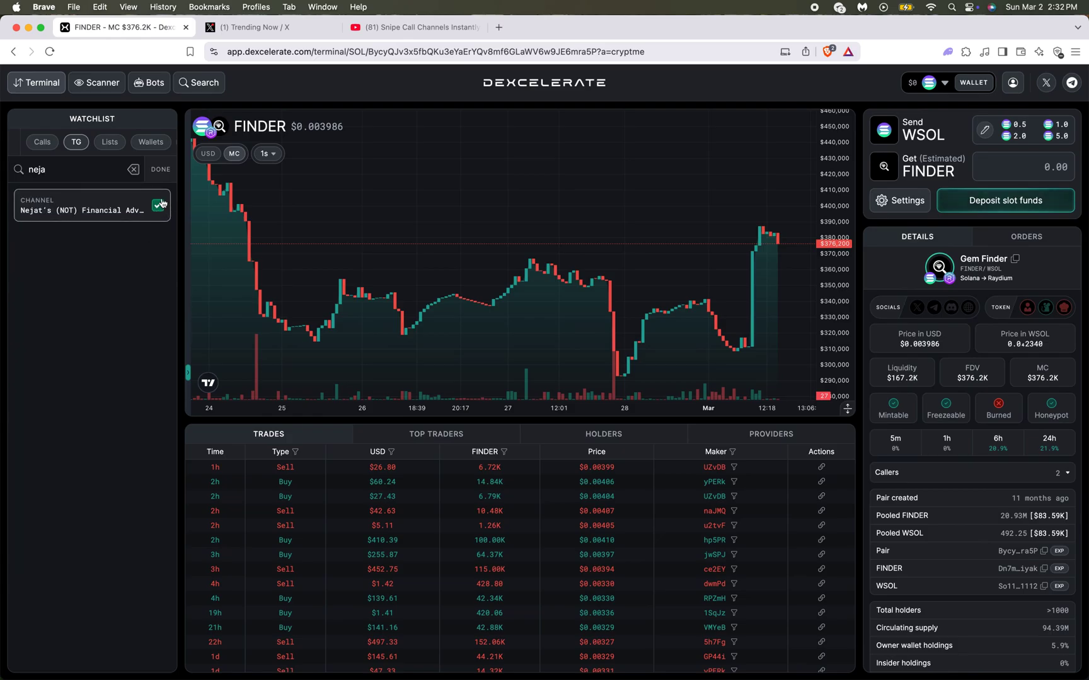
pyautogui.click(162, 170)
pyautogui.click(146, 174)
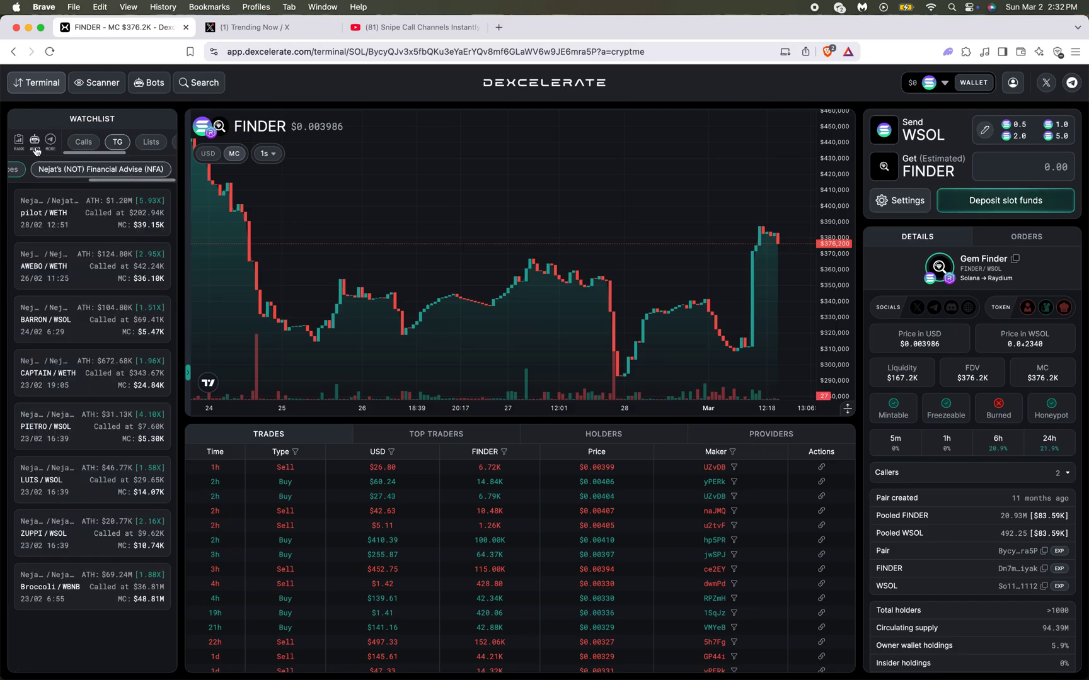
# - Set Nejat's auto-buy to 0.2 WSOL with a +20% take-profit selling 100%
pyautogui.click(34, 141)
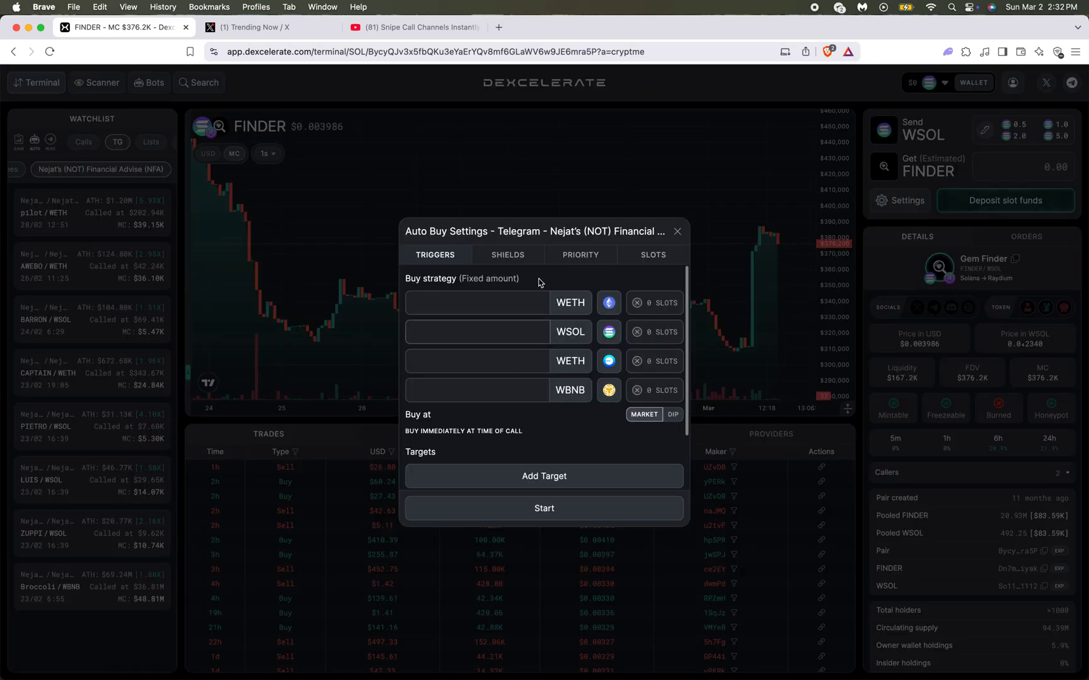
pyautogui.click(497, 335)
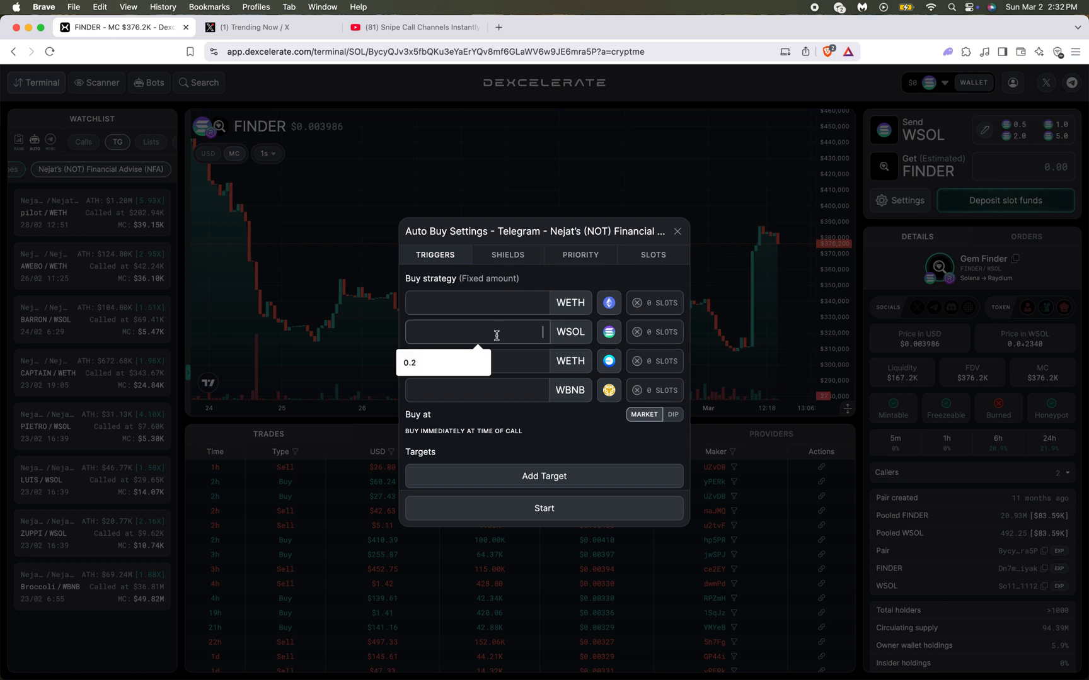
pyautogui.write('0.2')
pyautogui.click(529, 416)
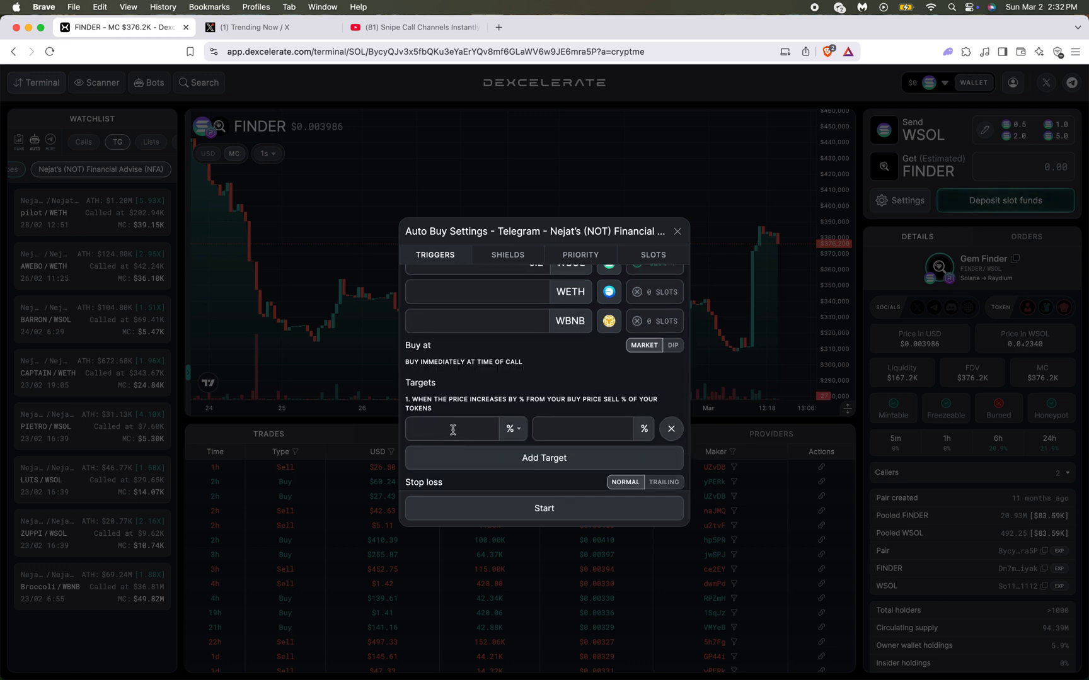
pyautogui.click(452, 429)
pyautogui.write('20')
pyautogui.press('Tab')
pyautogui.press('Tab')
pyautogui.write('100')
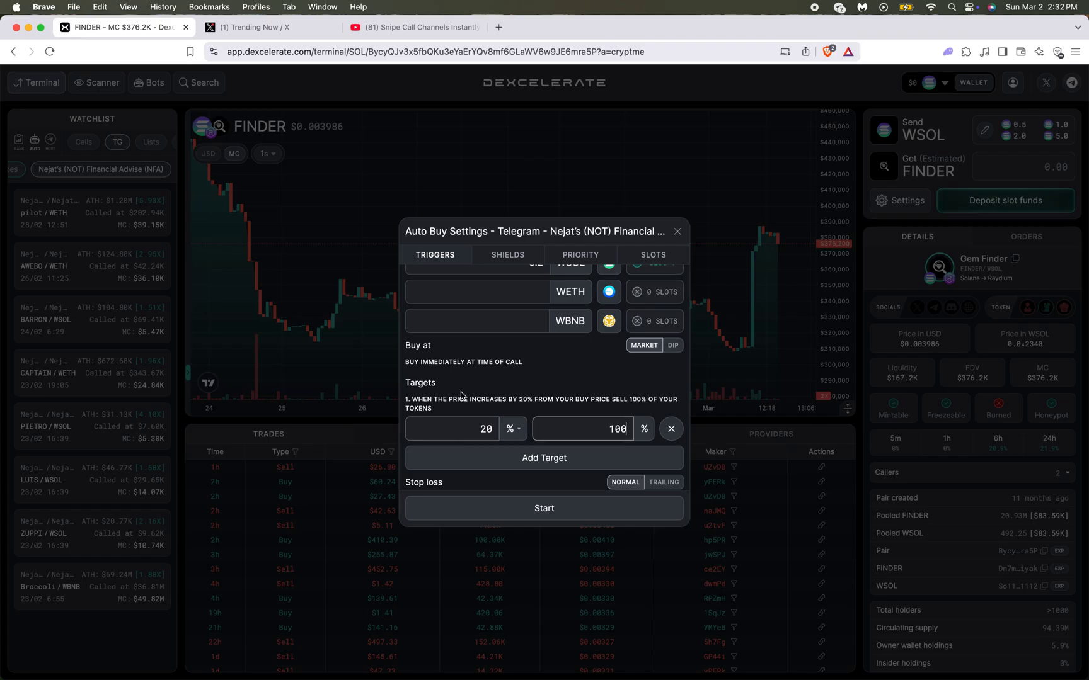
# - Add a 30% stop loss selling 100% and choose low SOL gas priority
pyautogui.scroll(-2, 508, 510)
pyautogui.click(486, 478)
pyautogui.write('30')
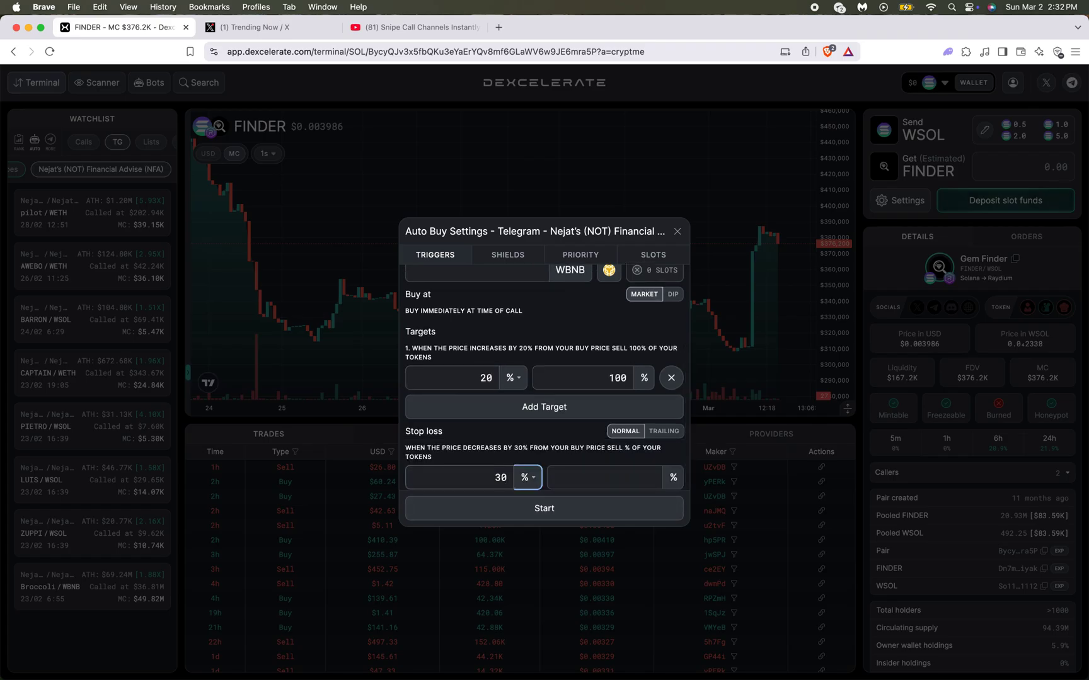
pyautogui.press('Tab')
pyautogui.press('Tab')
pyautogui.write('100')
pyautogui.click(580, 254)
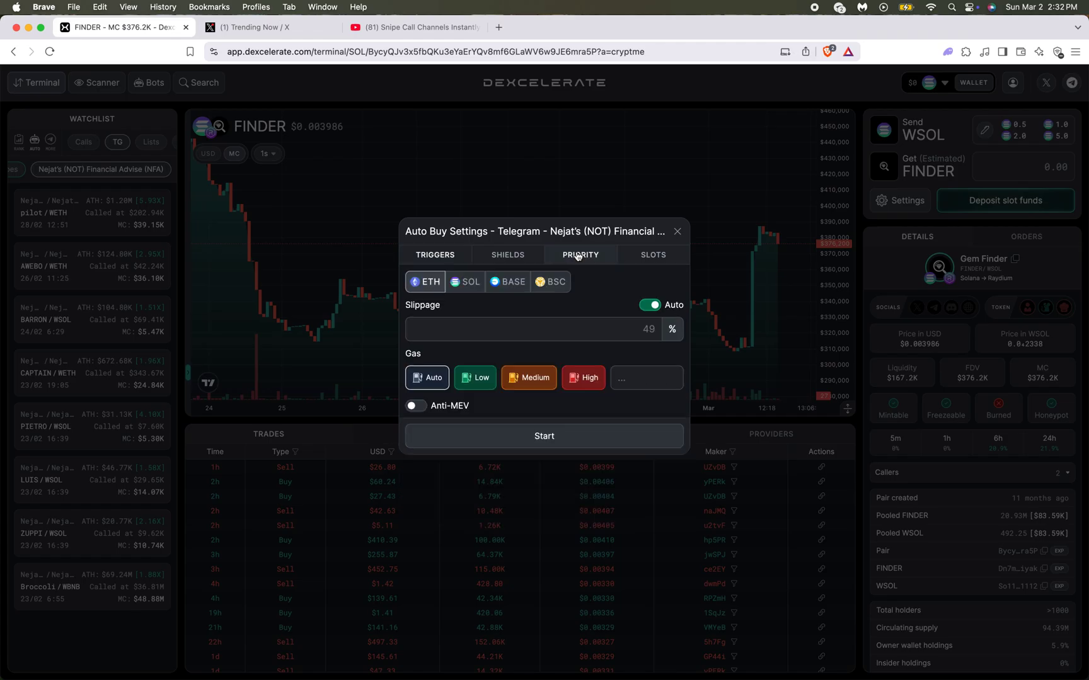
pyautogui.click(465, 281)
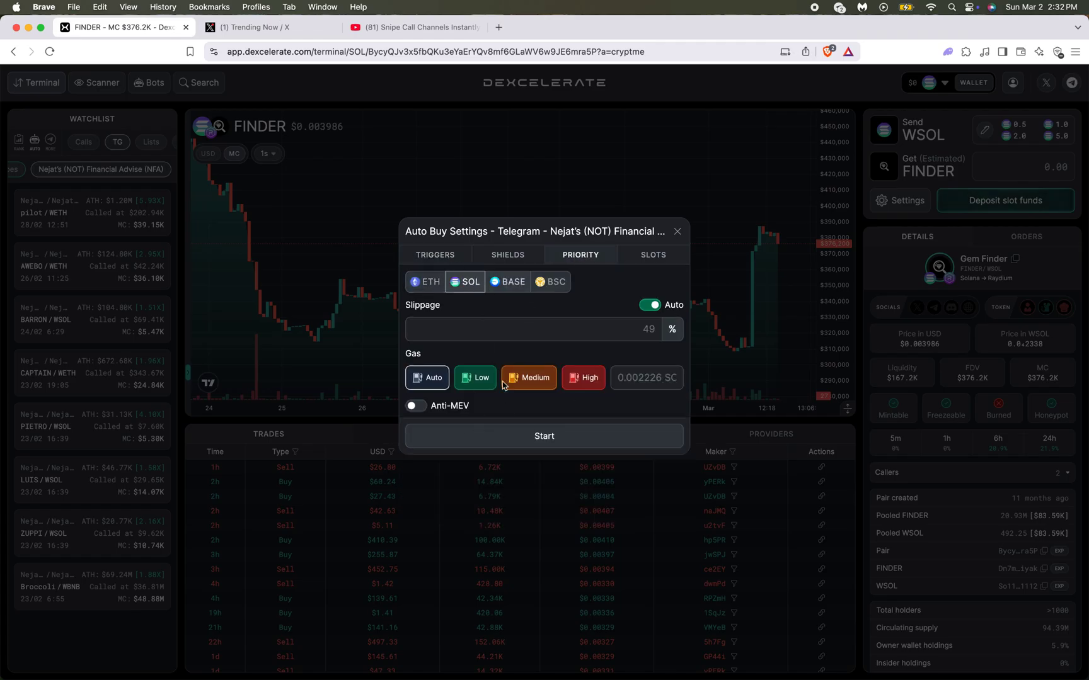
pyautogui.click(478, 385)
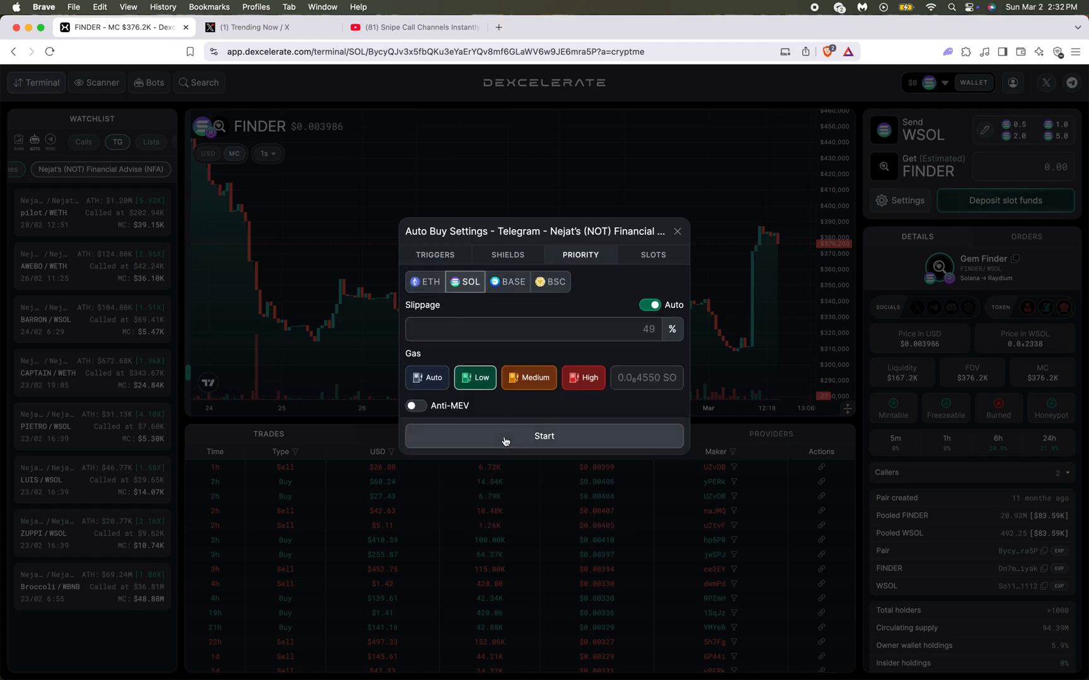
# - Start the bot and list only Telegram bots on the Bots page
pyautogui.click(476, 434)
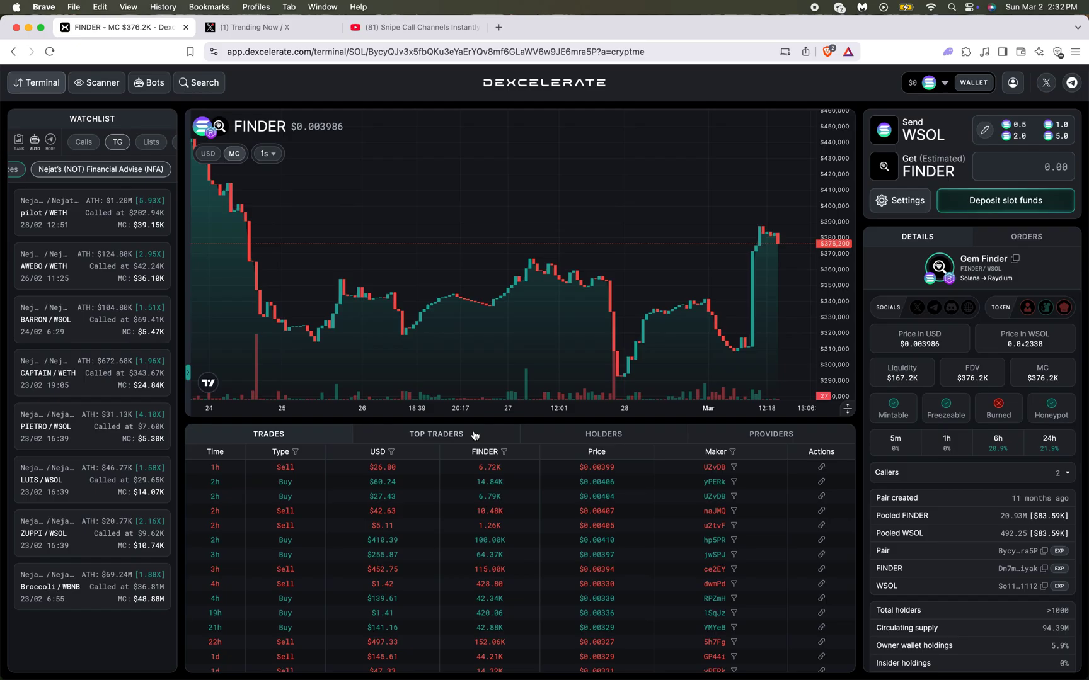
pyautogui.click(149, 82)
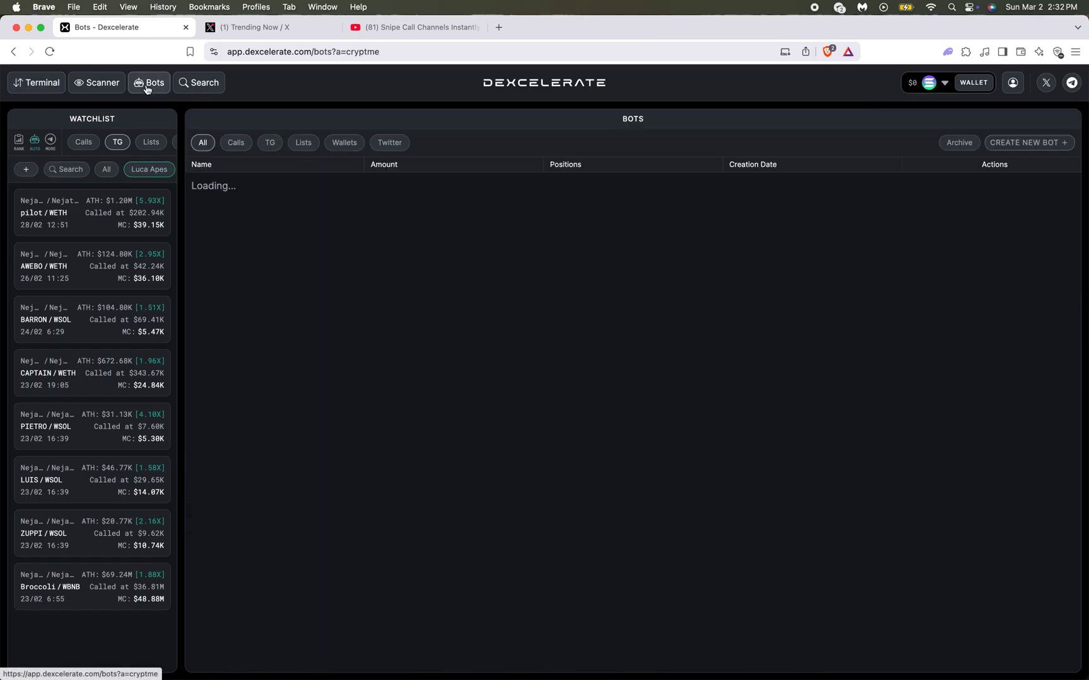
pyautogui.click(276, 149)
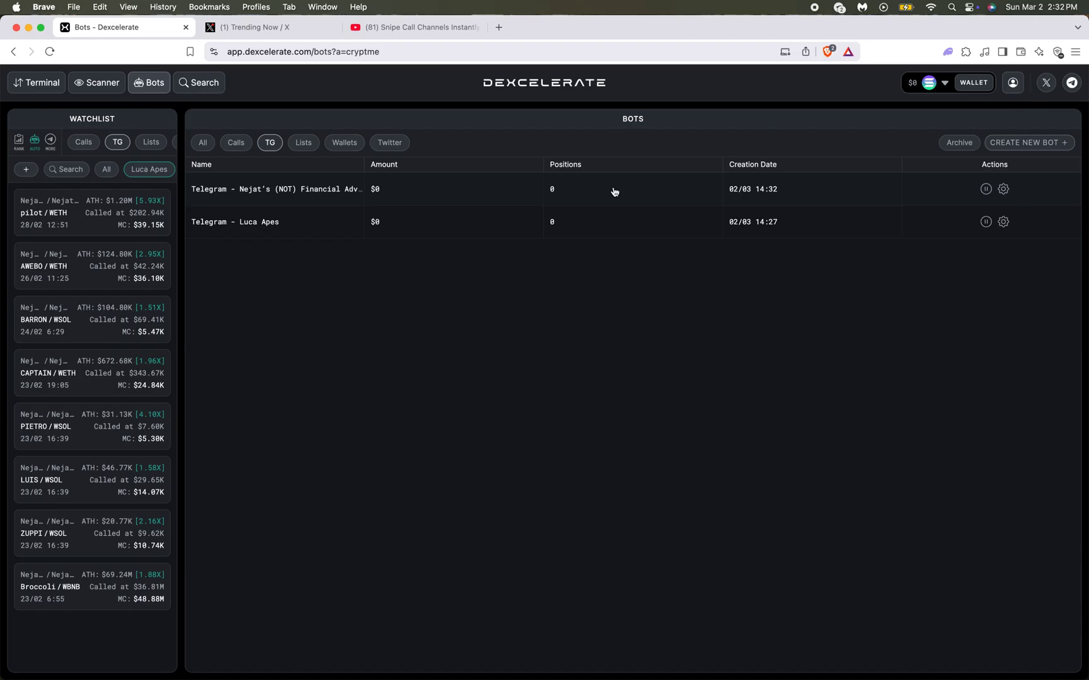
# - Check the Financial Advise bot's details, then switch the watchlist to Calls
pyautogui.click(346, 190)
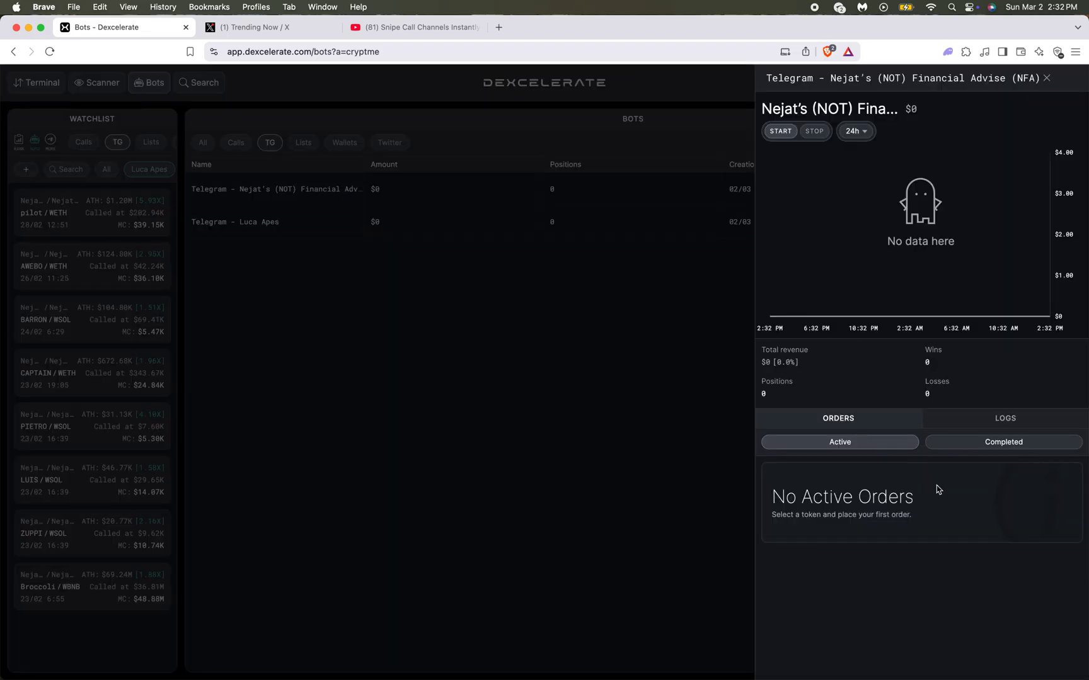
pyautogui.click(524, 426)
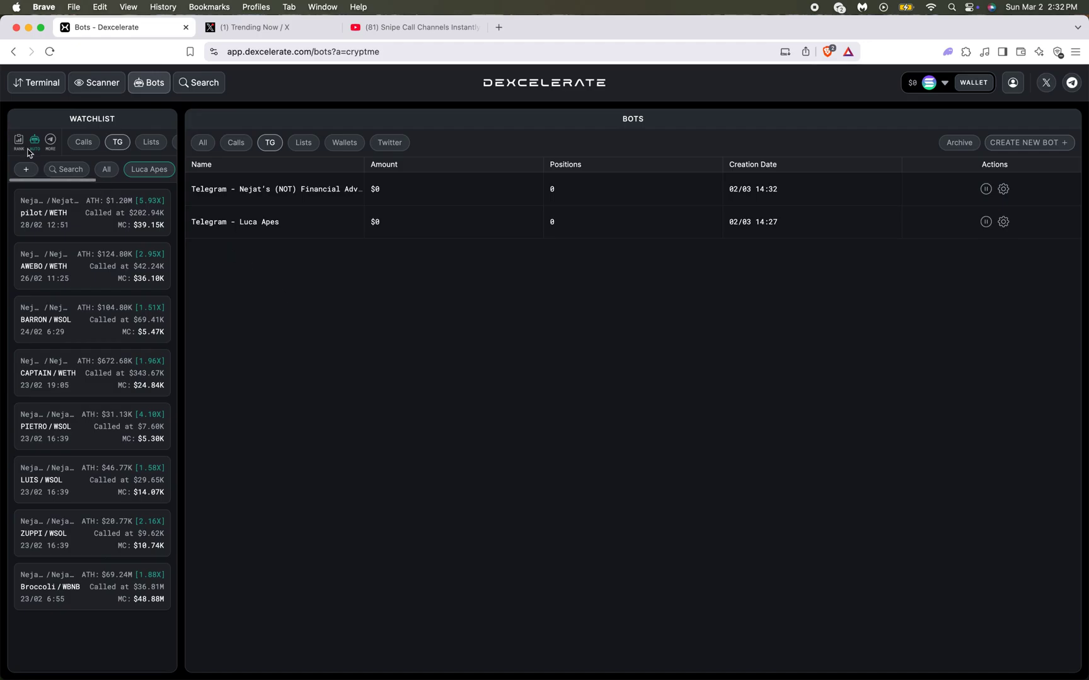
pyautogui.click(84, 142)
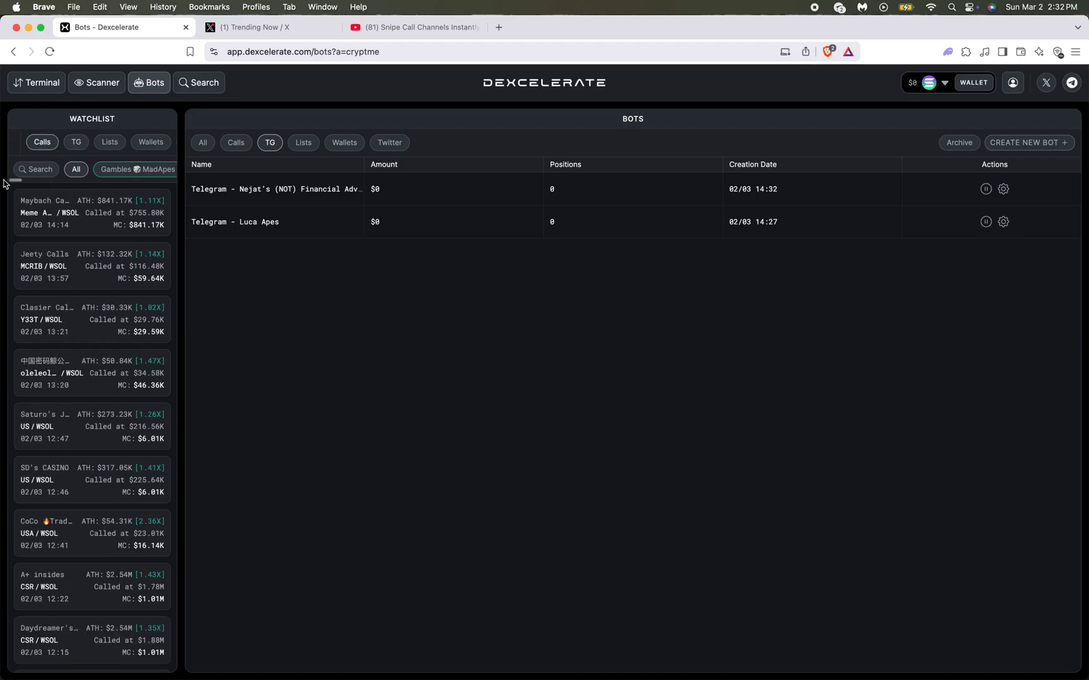
# - Show Gambles MadApes calls in the watchlist through the channel picker
pyautogui.click(37, 169)
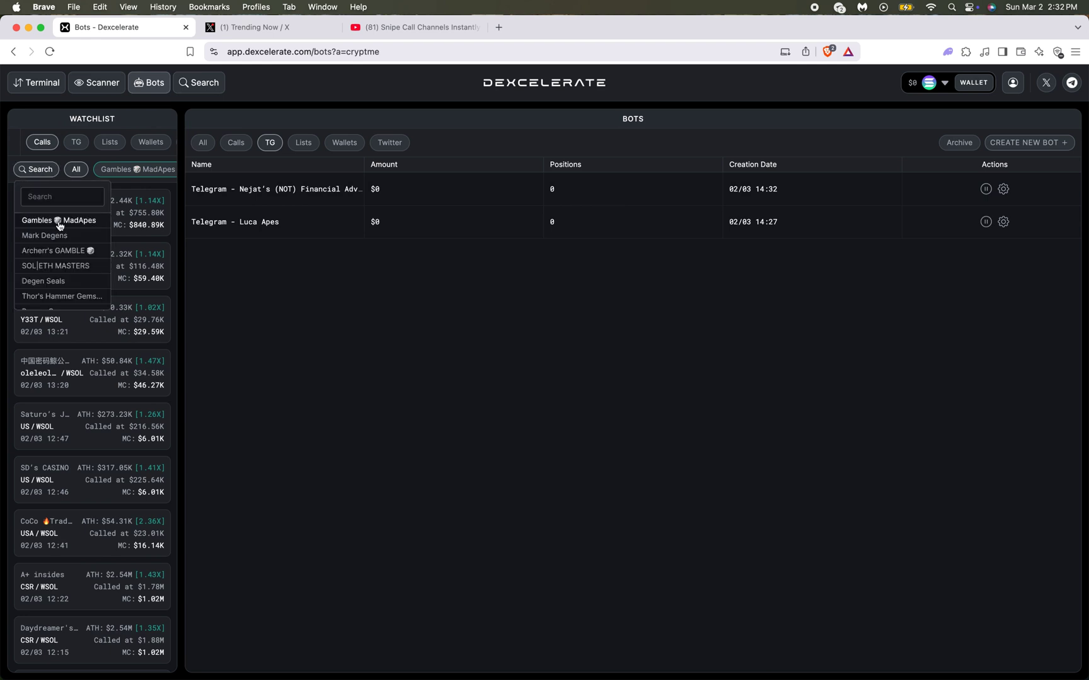
pyautogui.click(60, 223)
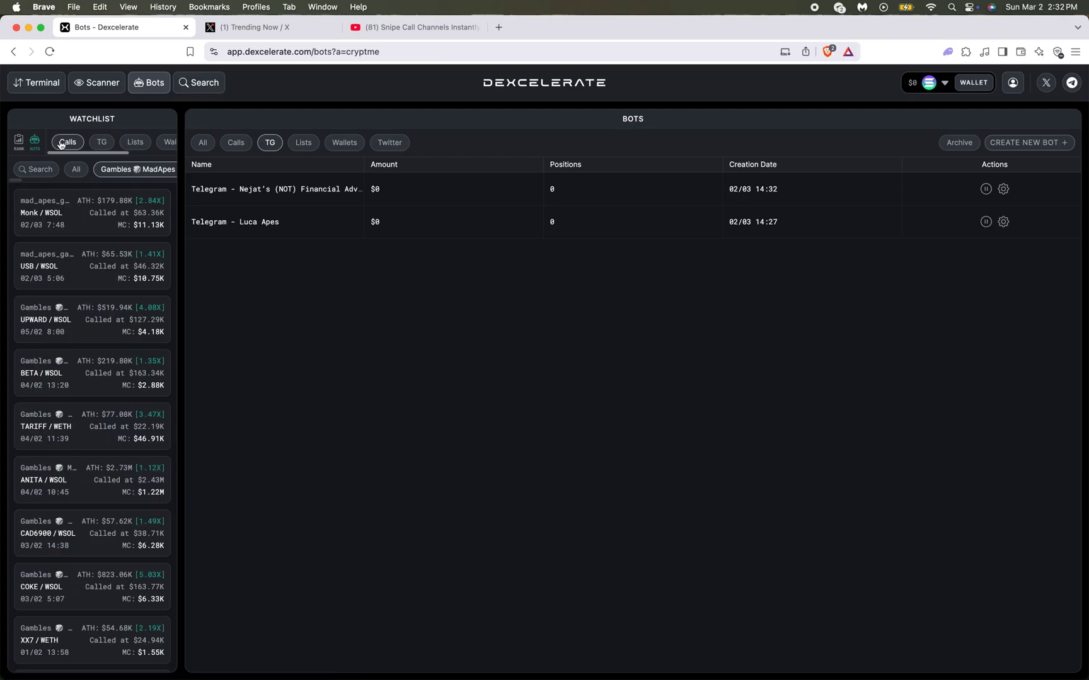
pyautogui.click(38, 169)
pyautogui.scroll(-3, 51, 228)
pyautogui.scroll(5, 51, 228)
# - Review Gambles MadApes auto-buy and gas settings unchanged, then toggle the Calls and TG bot filters
pyautogui.click(35, 139)
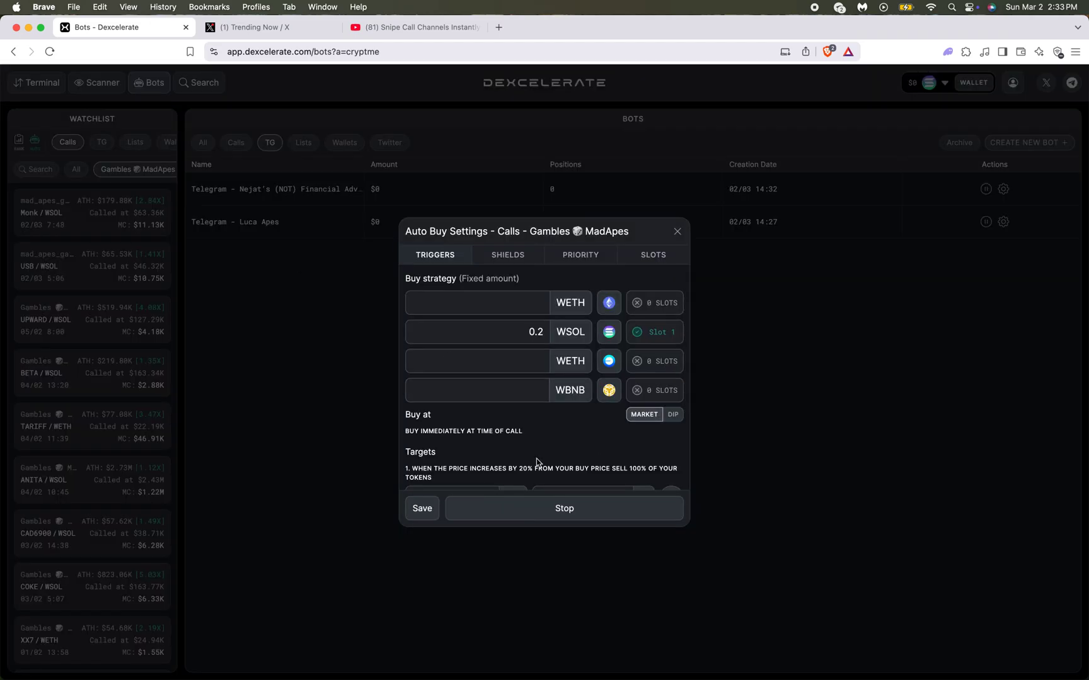
pyautogui.scroll(-3, 529, 463)
pyautogui.click(571, 251)
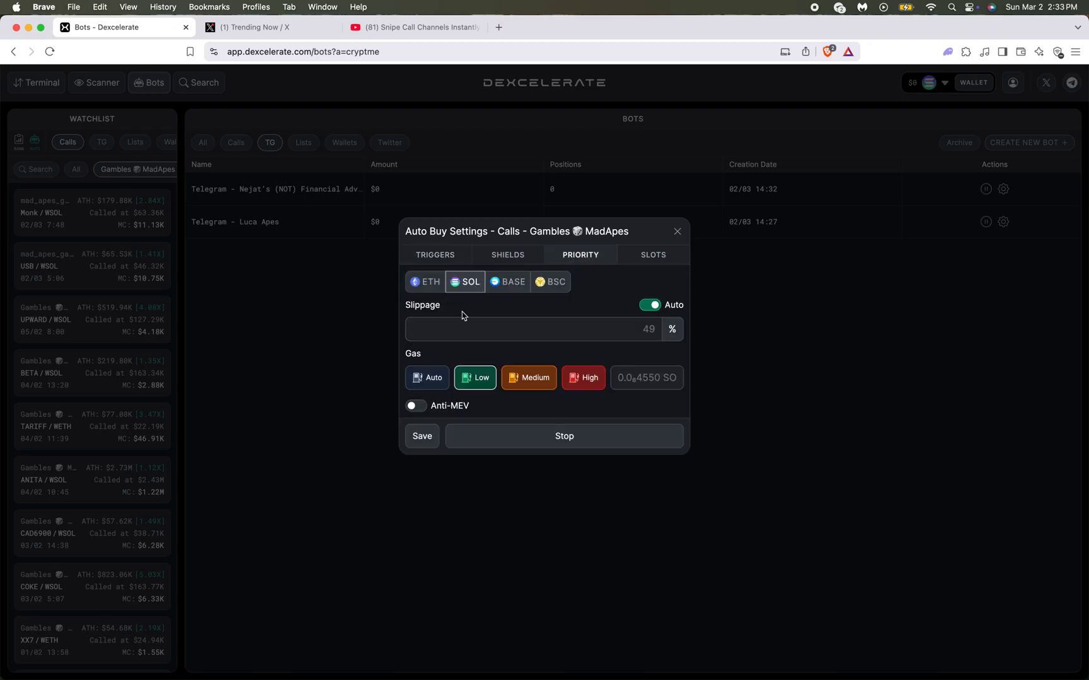
pyautogui.click(341, 341)
pyautogui.click(235, 142)
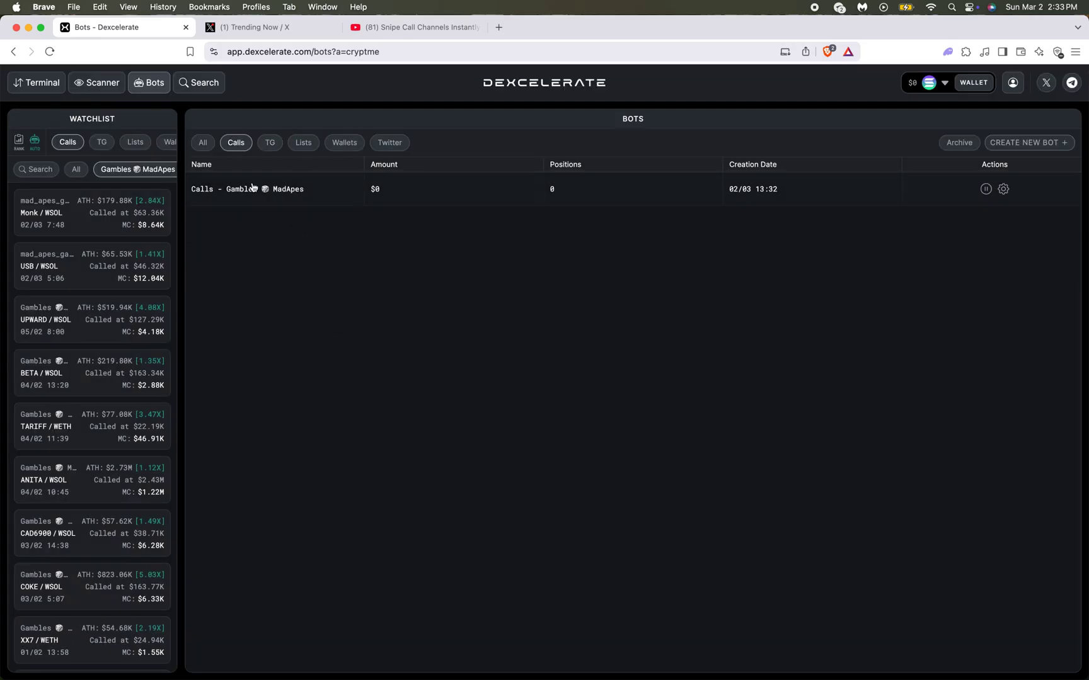
pyautogui.click(269, 142)
# - Open the Scanner's call-channel rankings
pyautogui.click(95, 81)
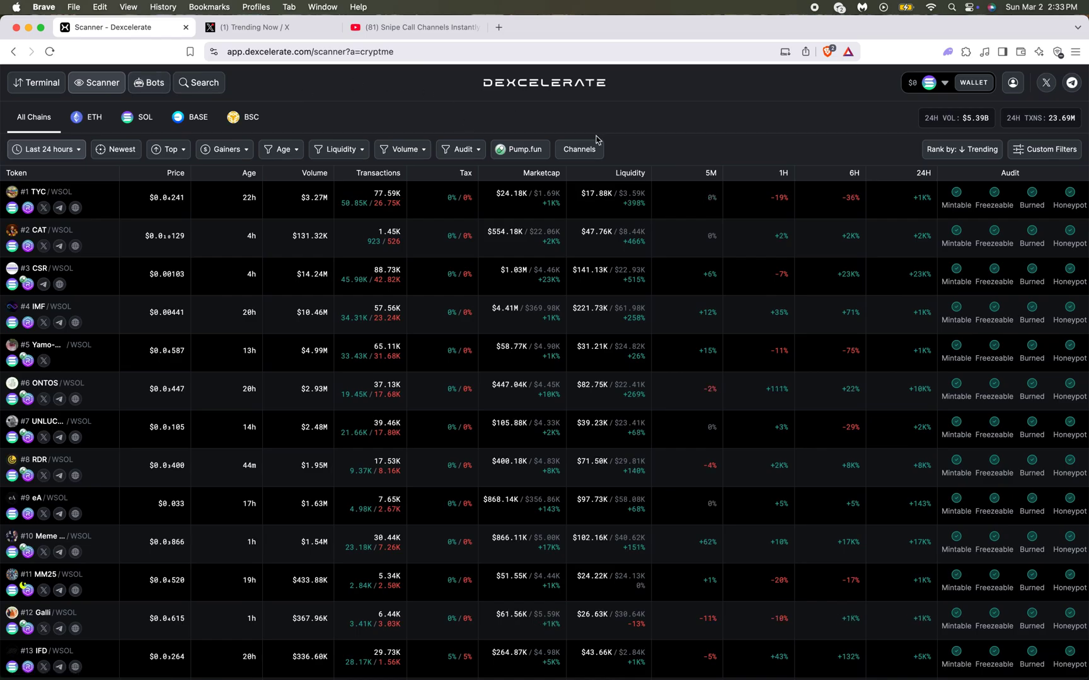
pyautogui.click(579, 150)
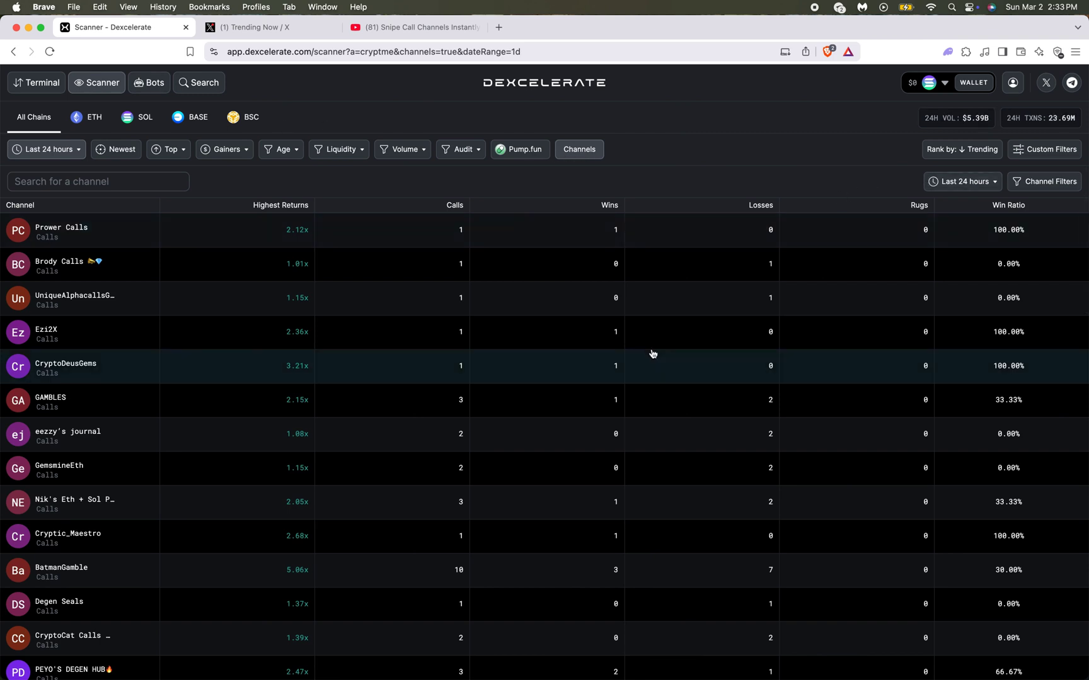
pyautogui.scroll(-5, 652, 355)
pyautogui.scroll(-20, 652, 353)
pyautogui.scroll(20, 652, 354)
pyautogui.scroll(5, 652, 354)
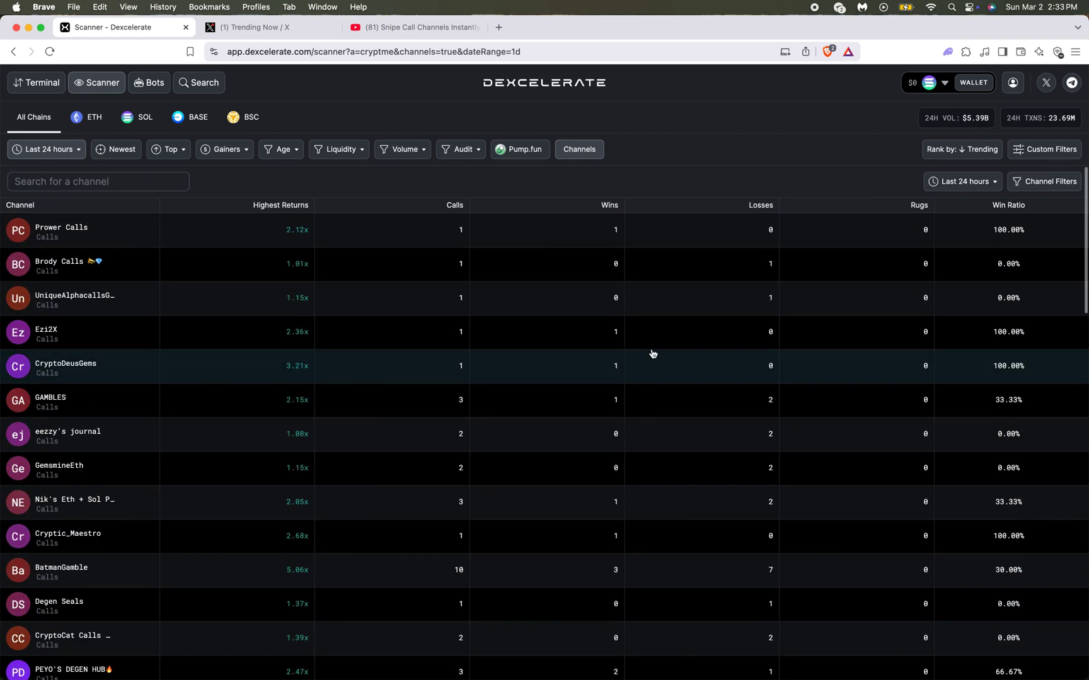
# - Filter the channel rankings to Telegram only, excluding Calls and List channels
pyautogui.click(964, 183)
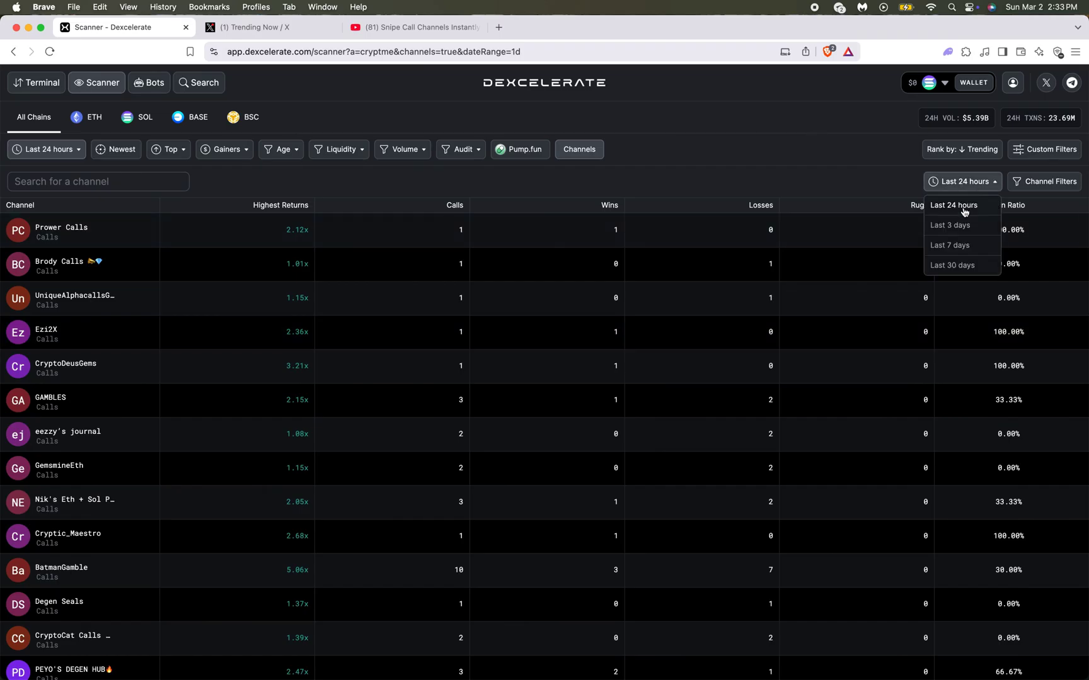
pyautogui.click(1046, 181)
pyautogui.click(480, 369)
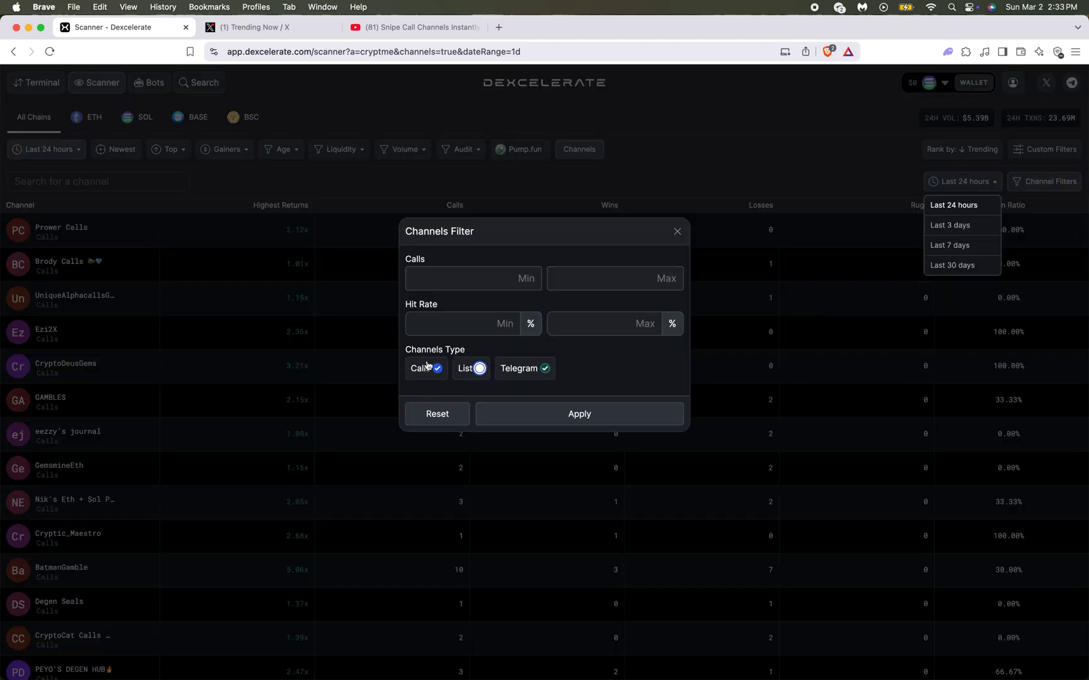
pyautogui.click(427, 369)
pyautogui.click(549, 417)
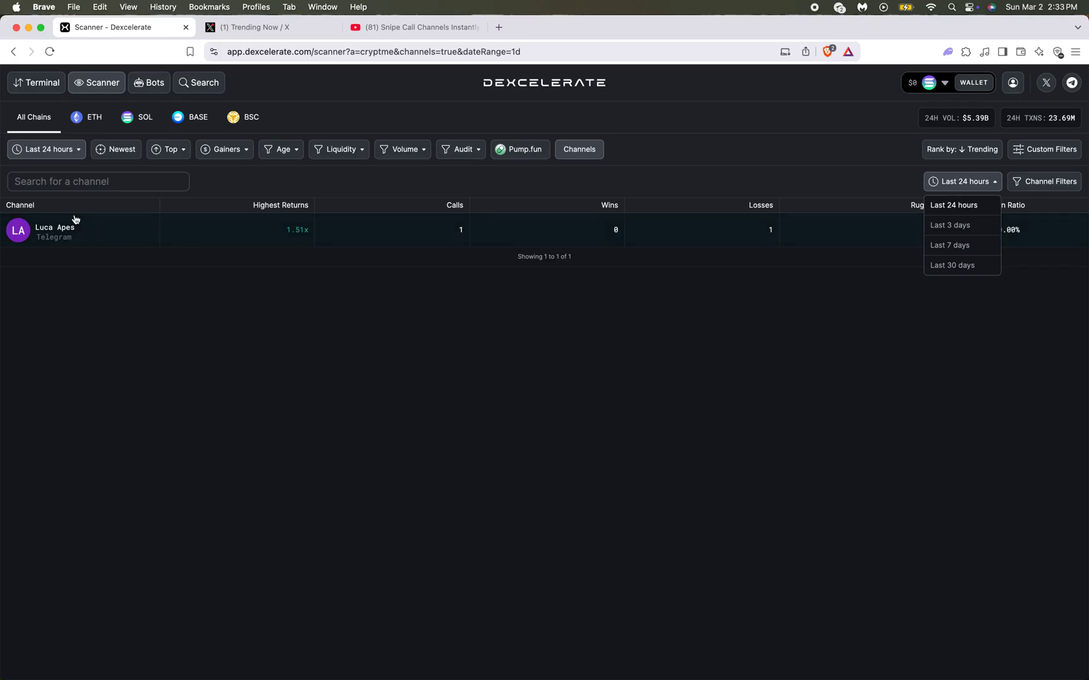
pyautogui.click(58, 230)
pyautogui.click(132, 296)
pyautogui.click(77, 237)
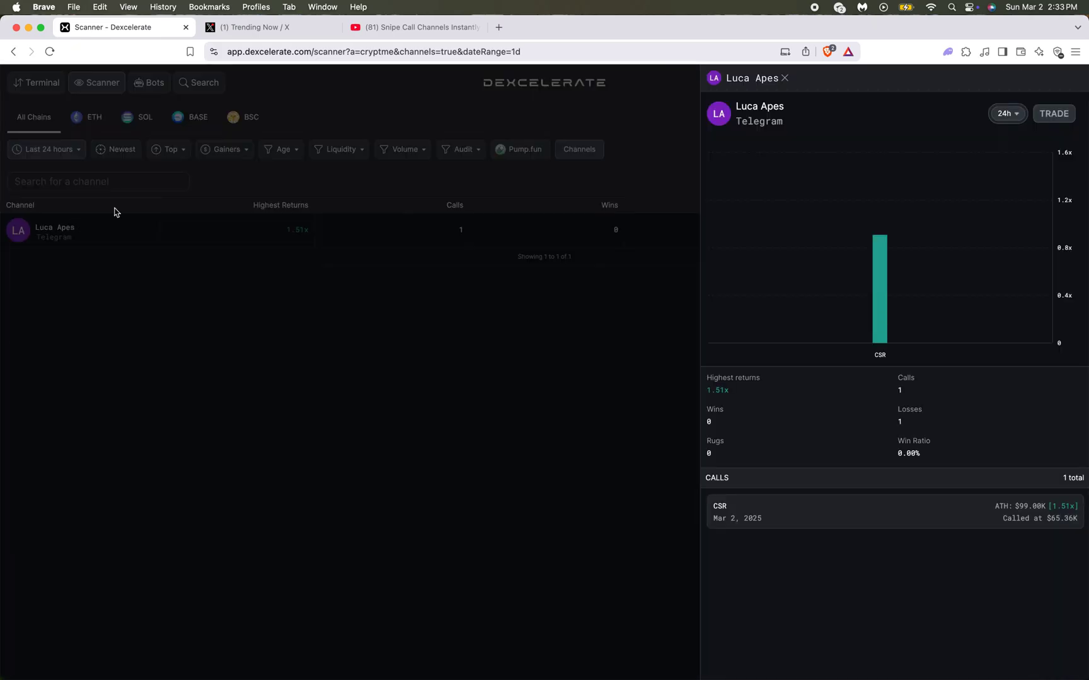
pyautogui.click(1005, 114)
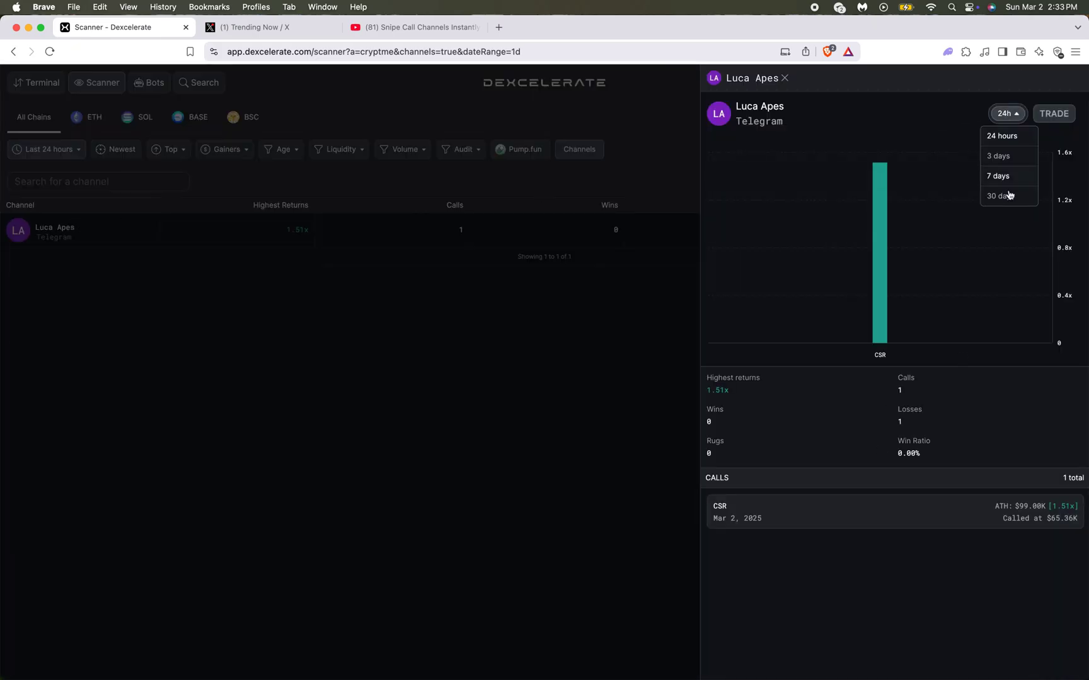
pyautogui.click(1002, 196)
pyautogui.scroll(-5, 916, 441)
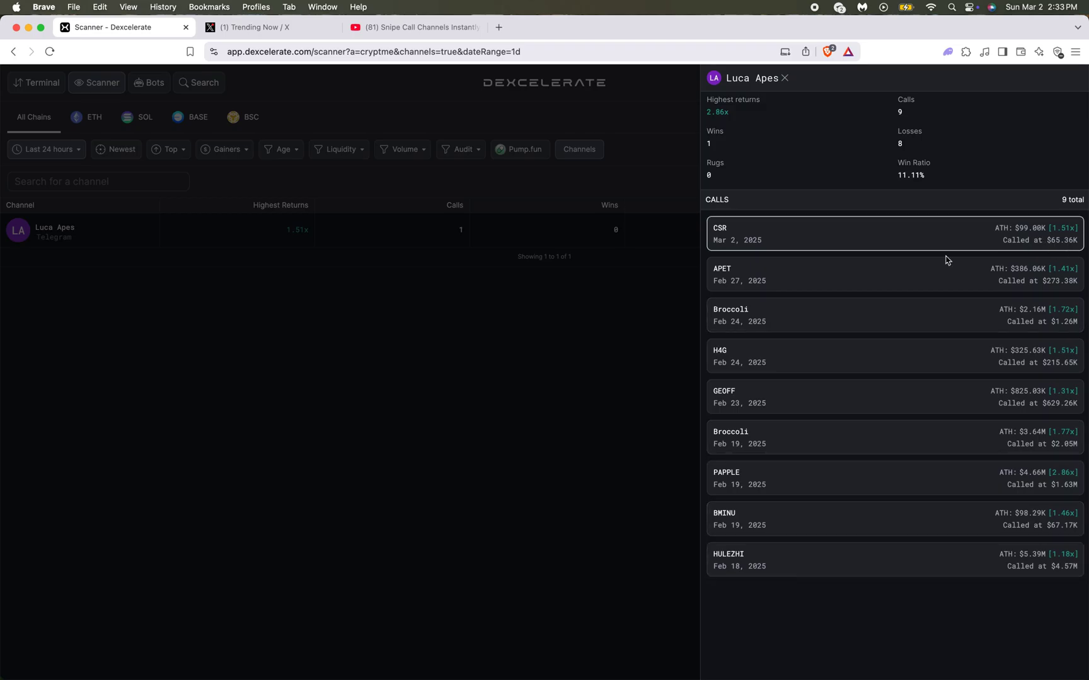
# - Close Luca Apes' details and clear a trial 'nej' channel search
pyautogui.click(578, 333)
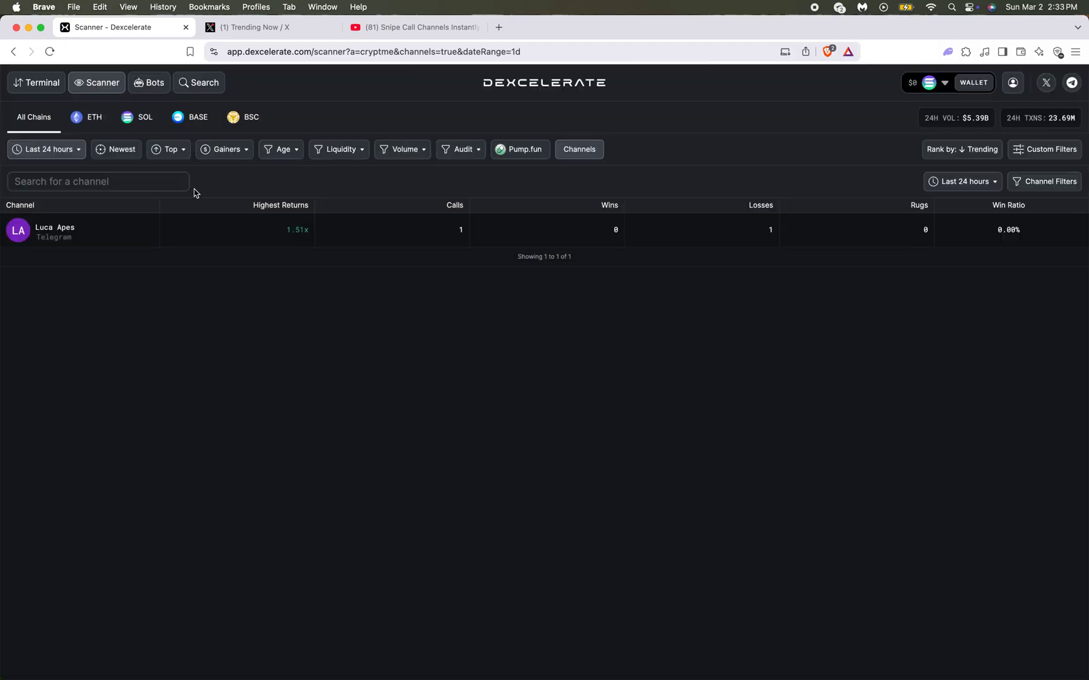
pyautogui.click(176, 181)
pyautogui.write('nej')
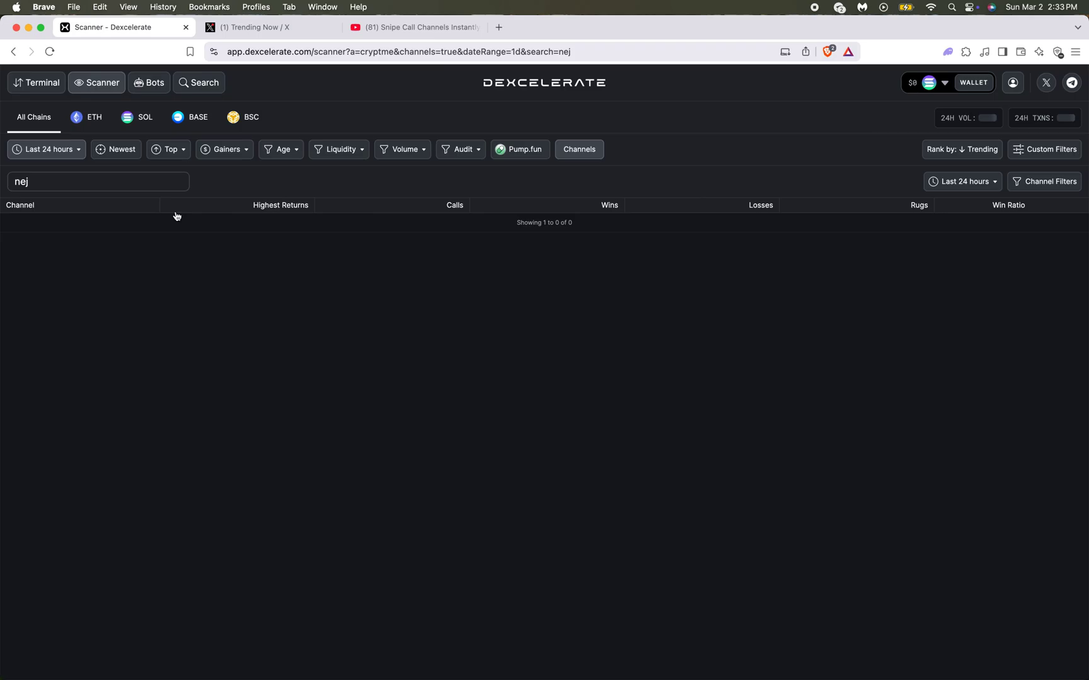
pyautogui.press('BackSpace')
pyautogui.press('BackSpace')
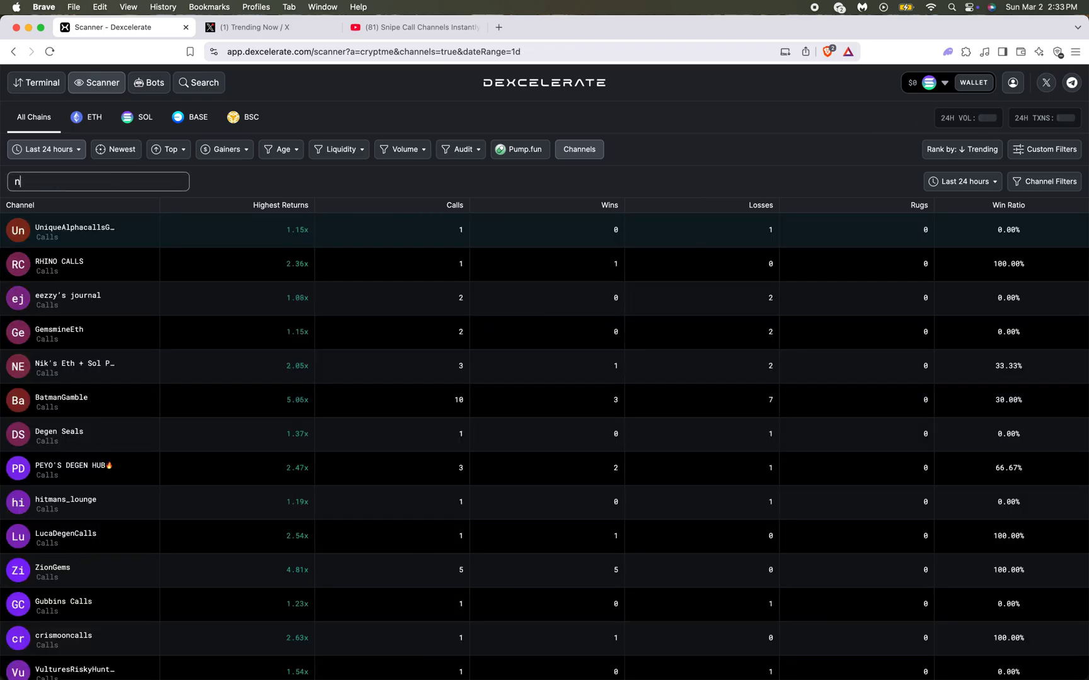
pyautogui.press('BackSpace')
# - Set the range to last 30 days and check Nejat's record: 8 calls, 50% win ratio
pyautogui.click(962, 182)
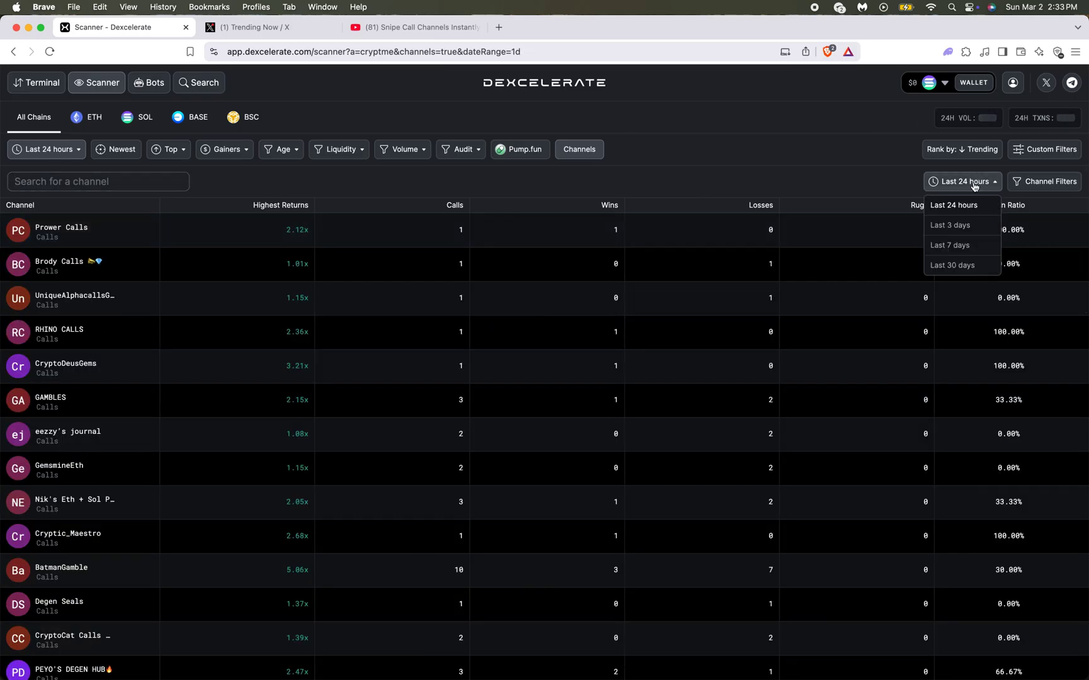
pyautogui.click(959, 267)
pyautogui.click(140, 181)
pyautogui.write('neja')
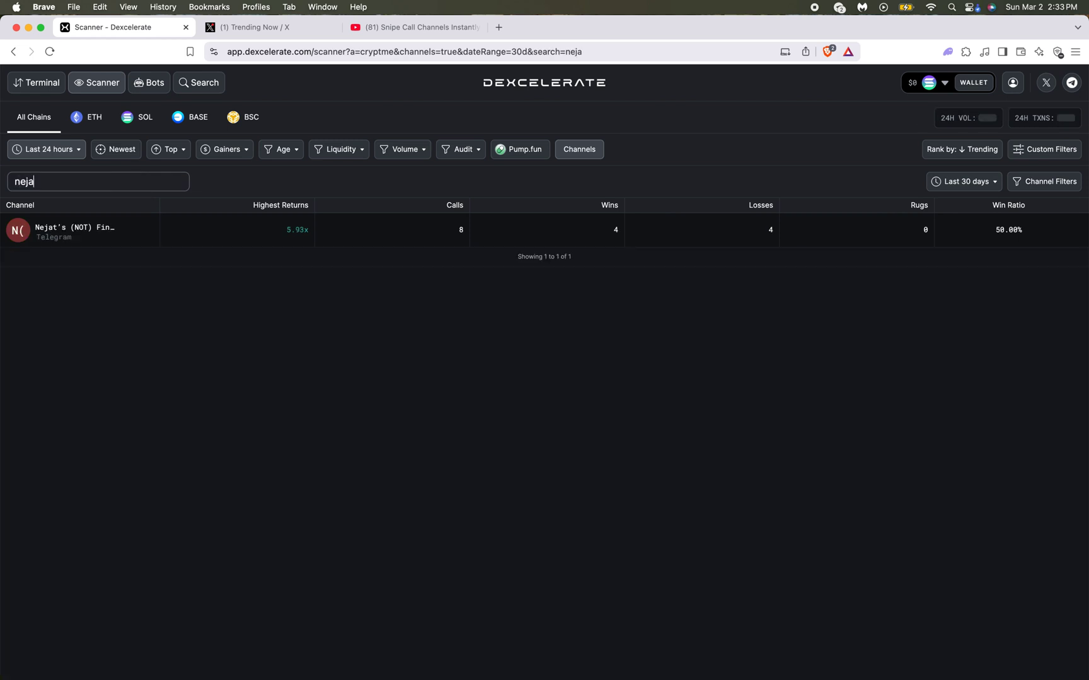
pyautogui.click(105, 240)
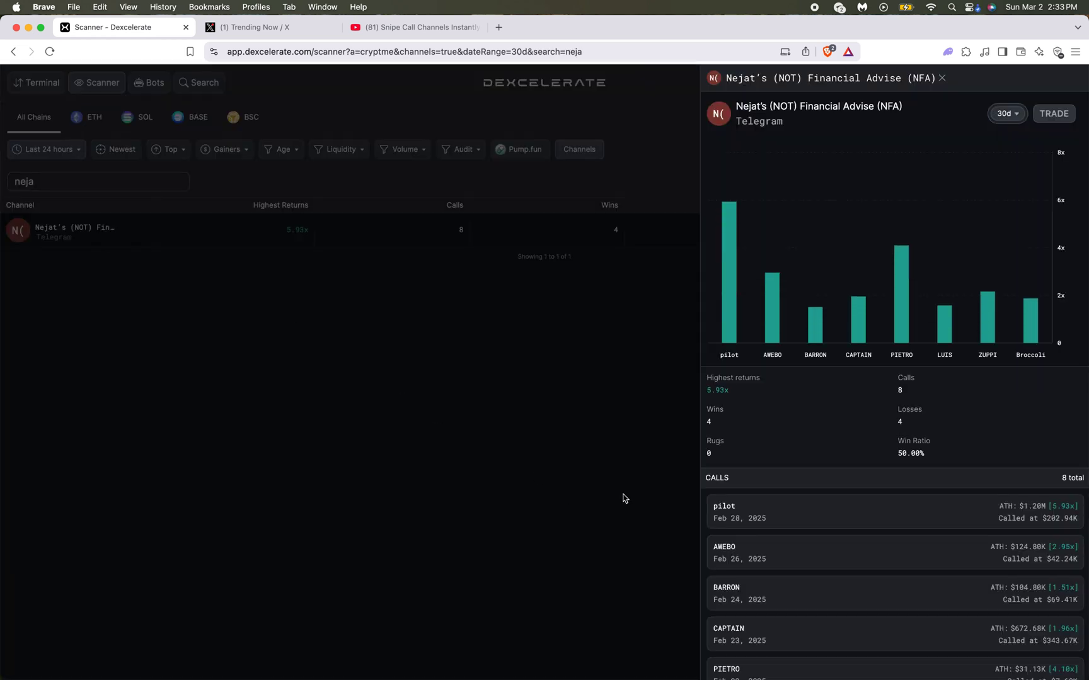
pyautogui.click(560, 451)
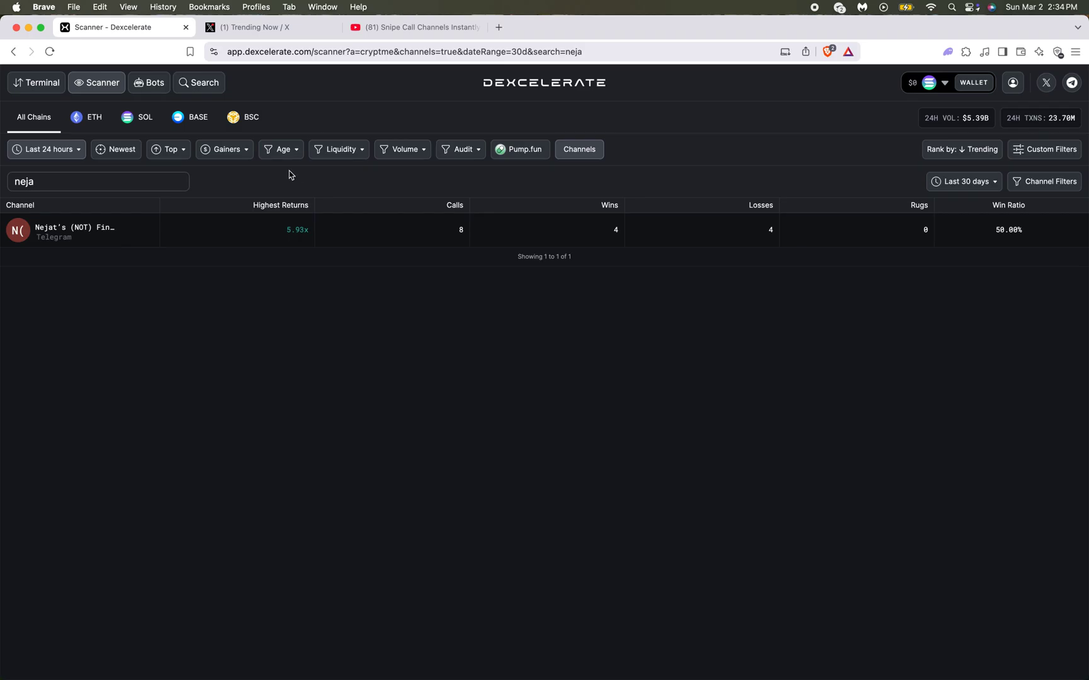
# - Return to the terminal's Twitter watchlist and open the empty 'Add a user' form
pyautogui.click(48, 89)
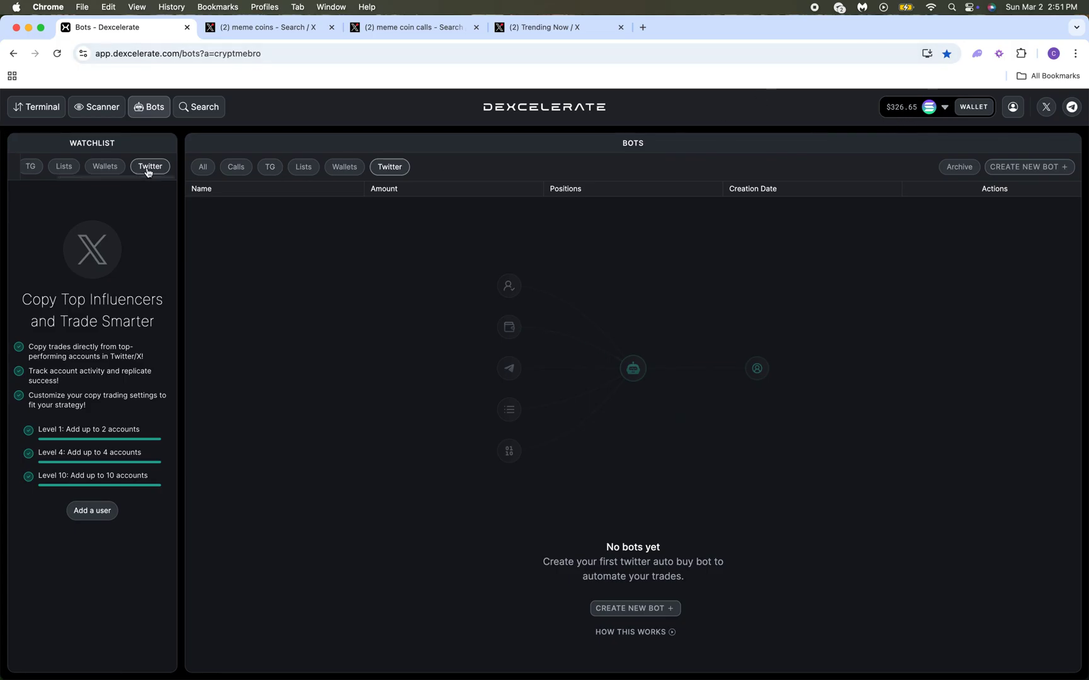
pyautogui.hscroll(-2, 103, 167)
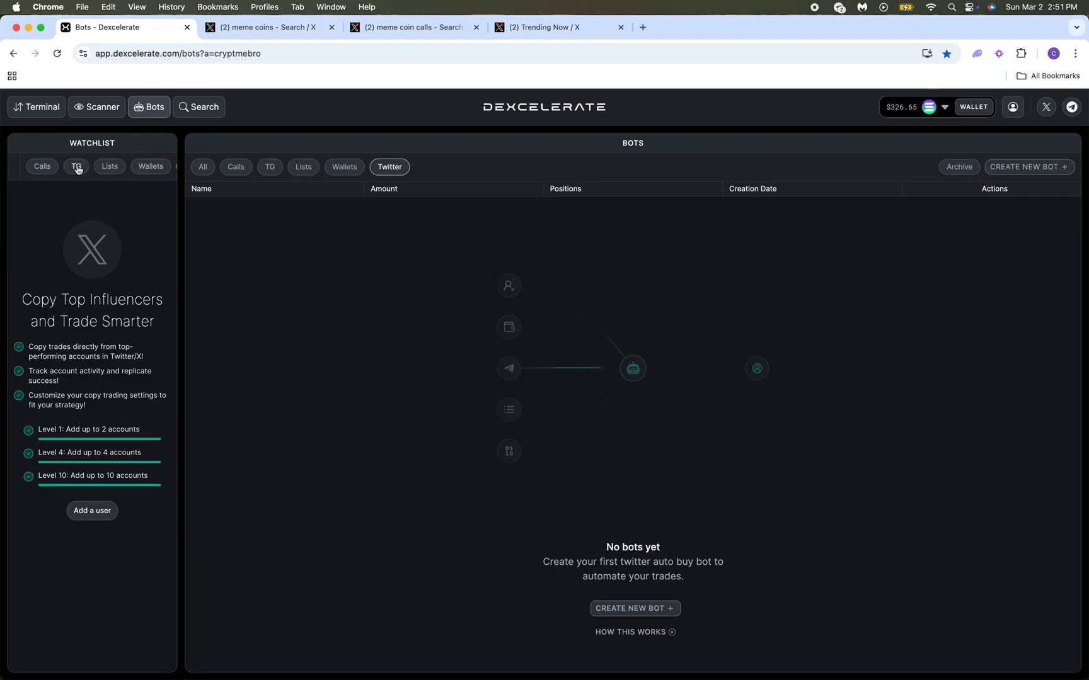
pyautogui.hscroll(2, 77, 169)
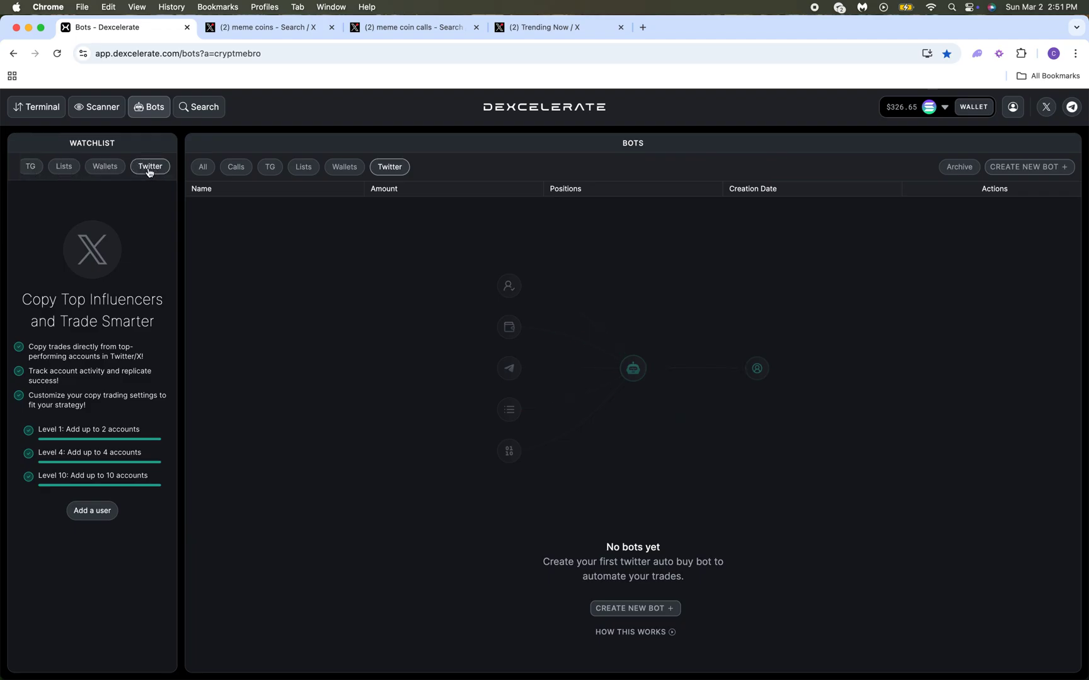
pyautogui.click(100, 515)
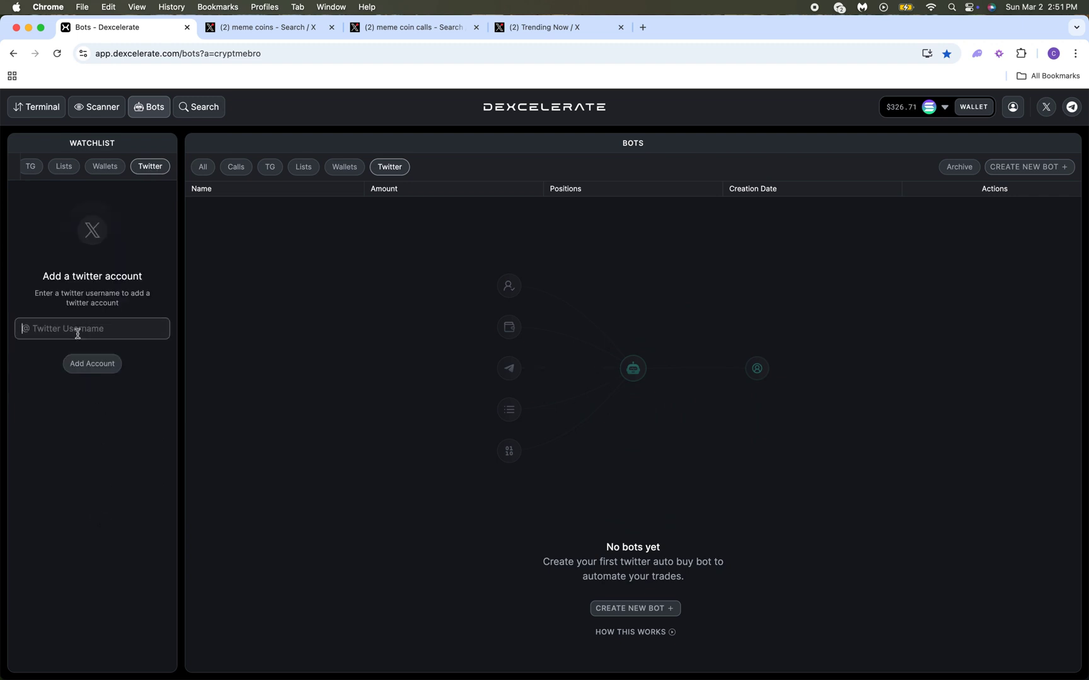
pyautogui.click(542, 28)
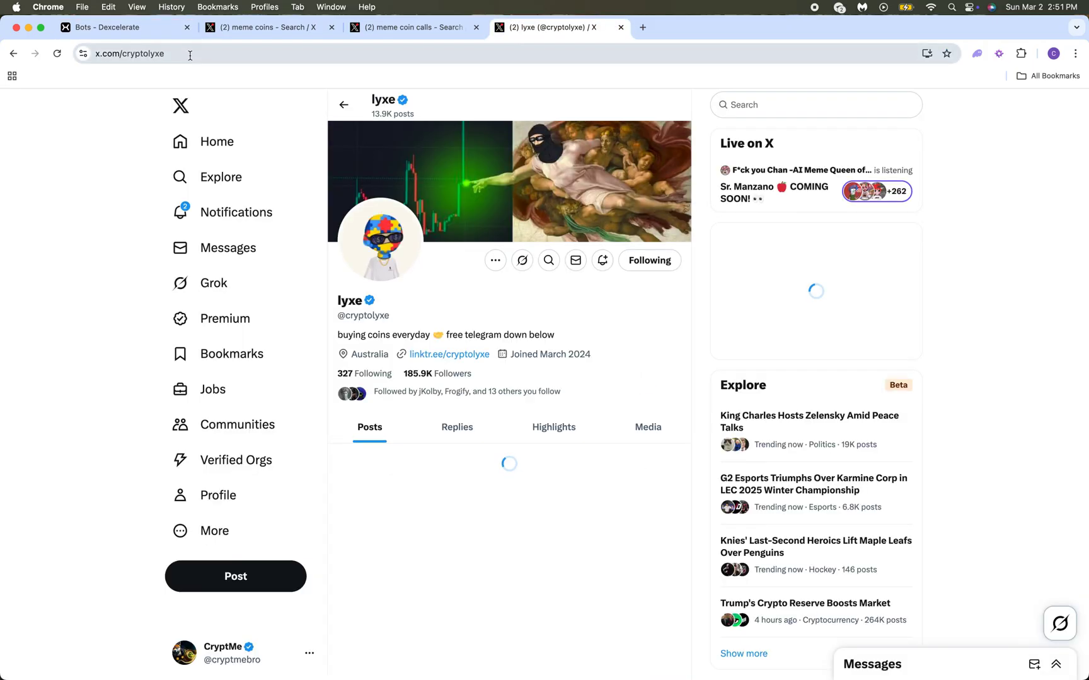
pyautogui.doubleClick(190, 54)
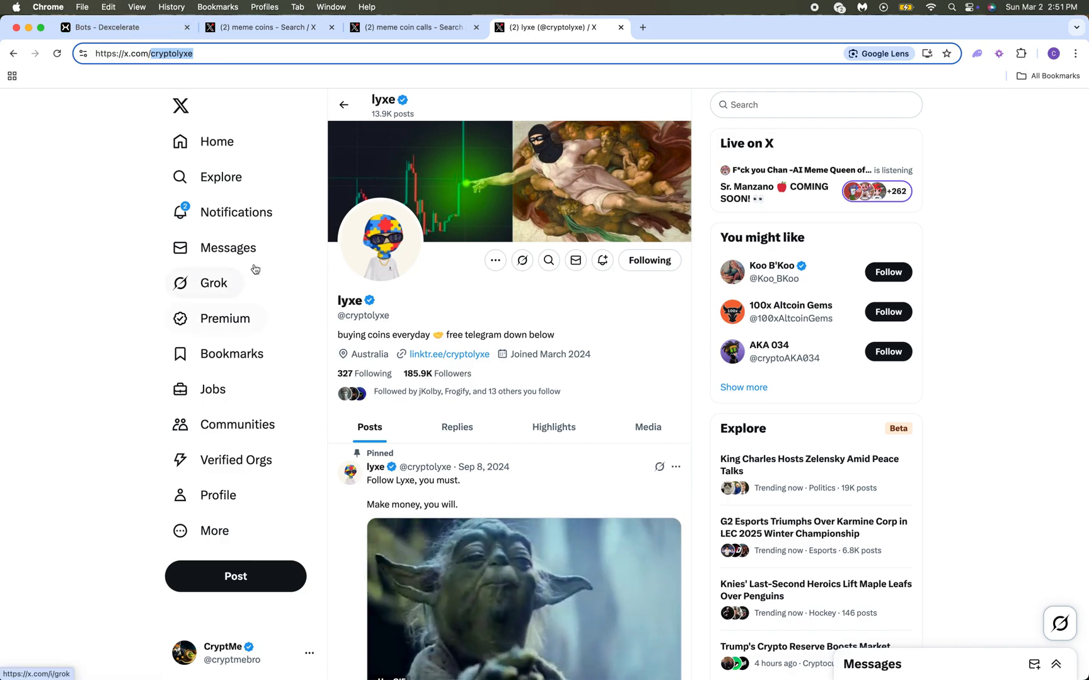
# - Add cryptolyxe to the Dexcelerate Twitter watchlist
pyautogui.press('super+1')
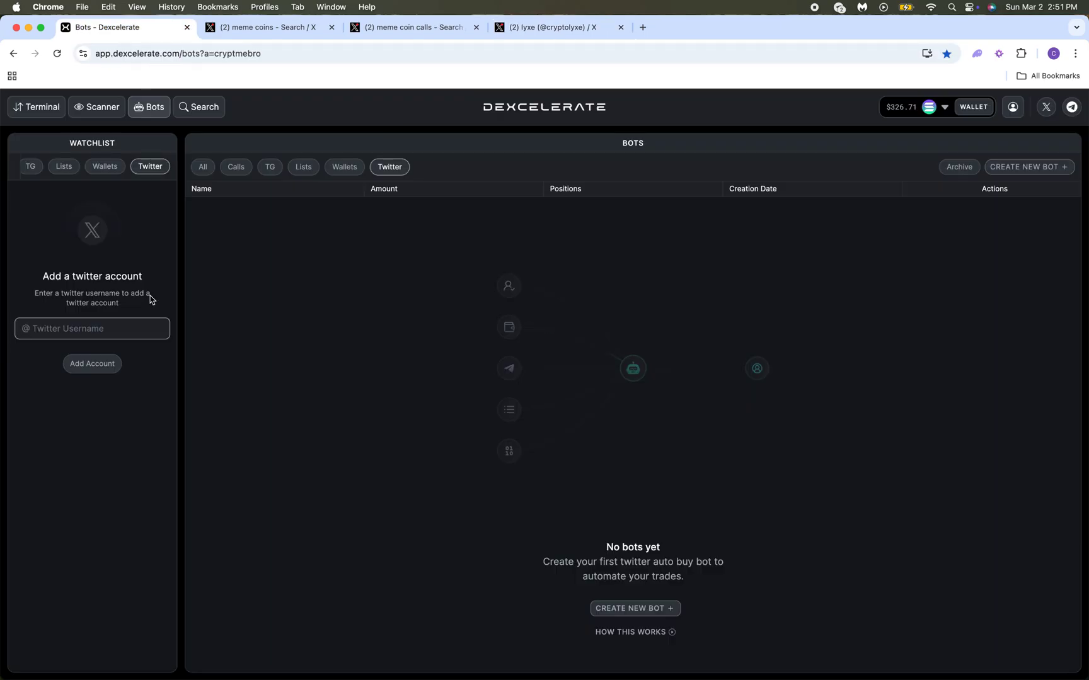
pyautogui.write('cryptolyxe')
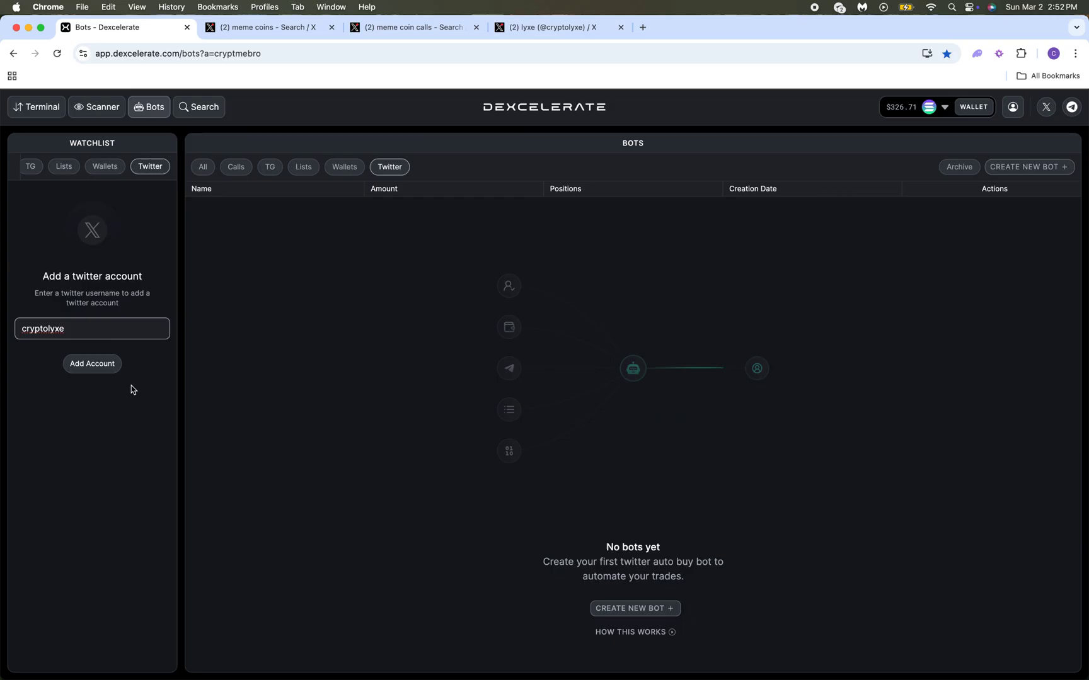
pyautogui.click(111, 367)
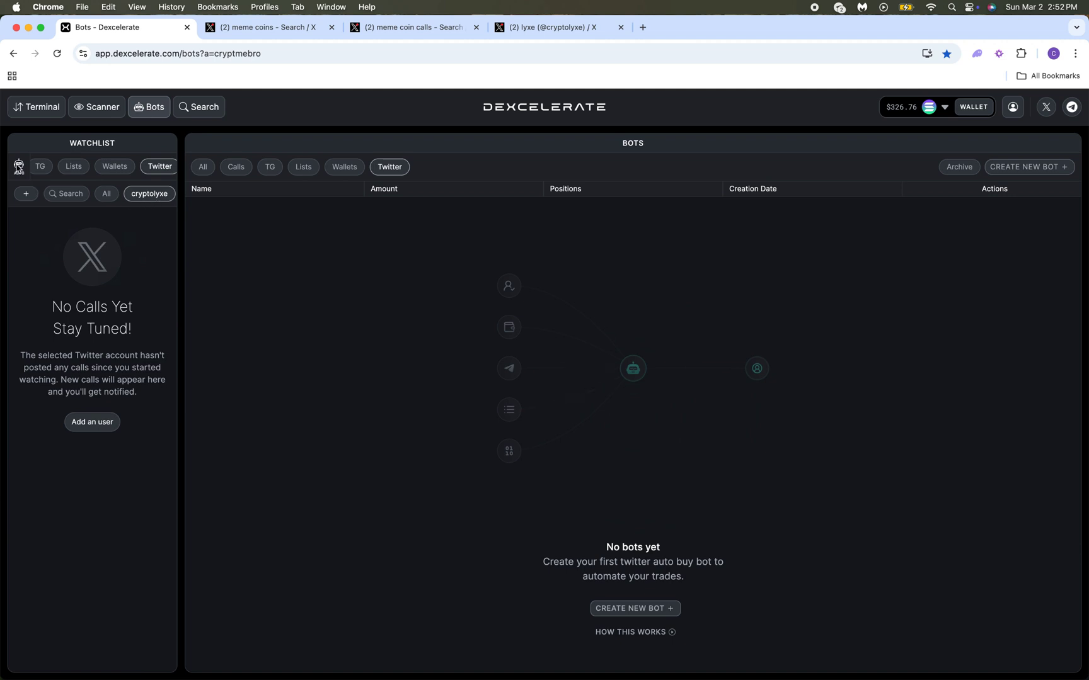
# - Review the triggers and priority settings, then start the Twitter – Cryptolyxe auto-buy bot buying 0.4 WSOL
pyautogui.click(19, 166)
pyautogui.scroll(-3, 510, 375)
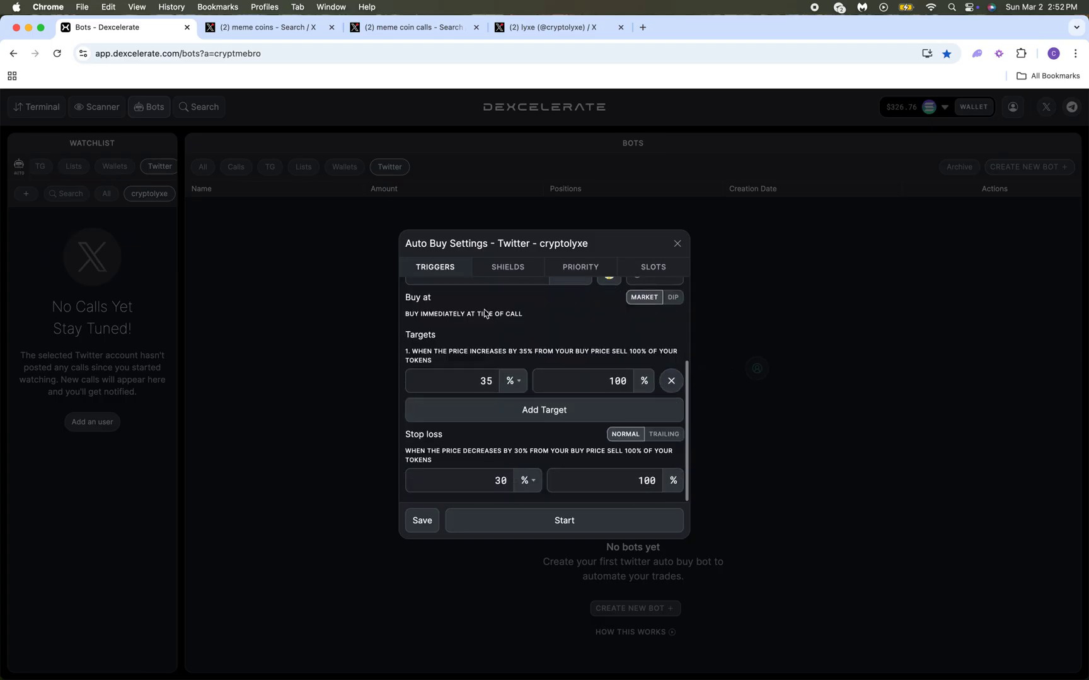
pyautogui.scroll(3, 510, 438)
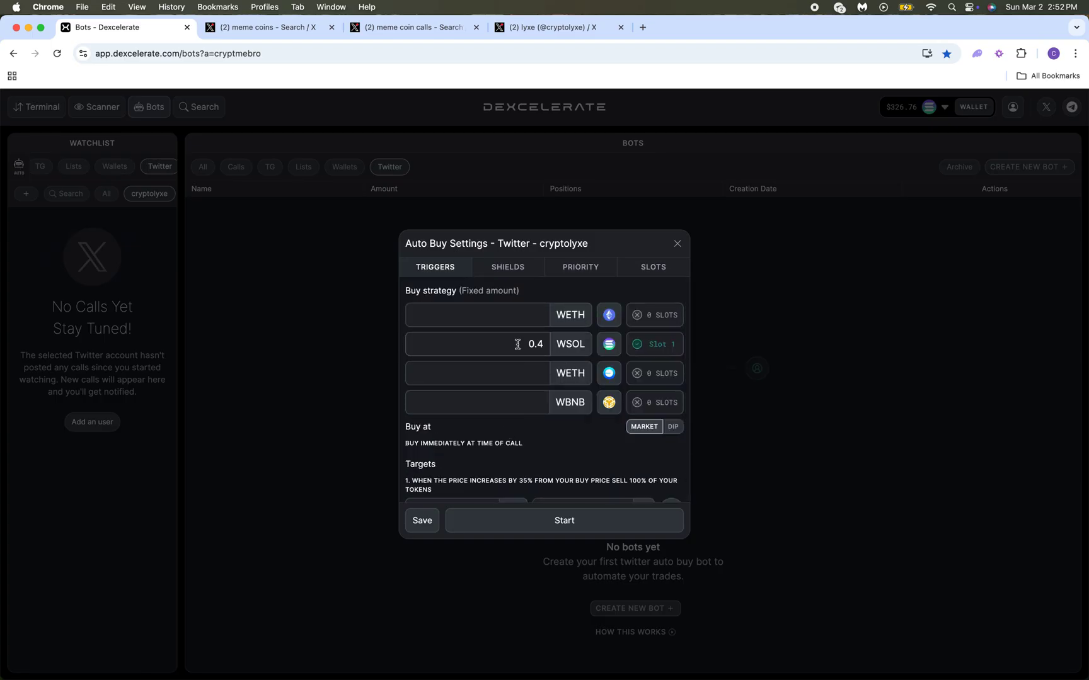
pyautogui.scroll(-3, 567, 349)
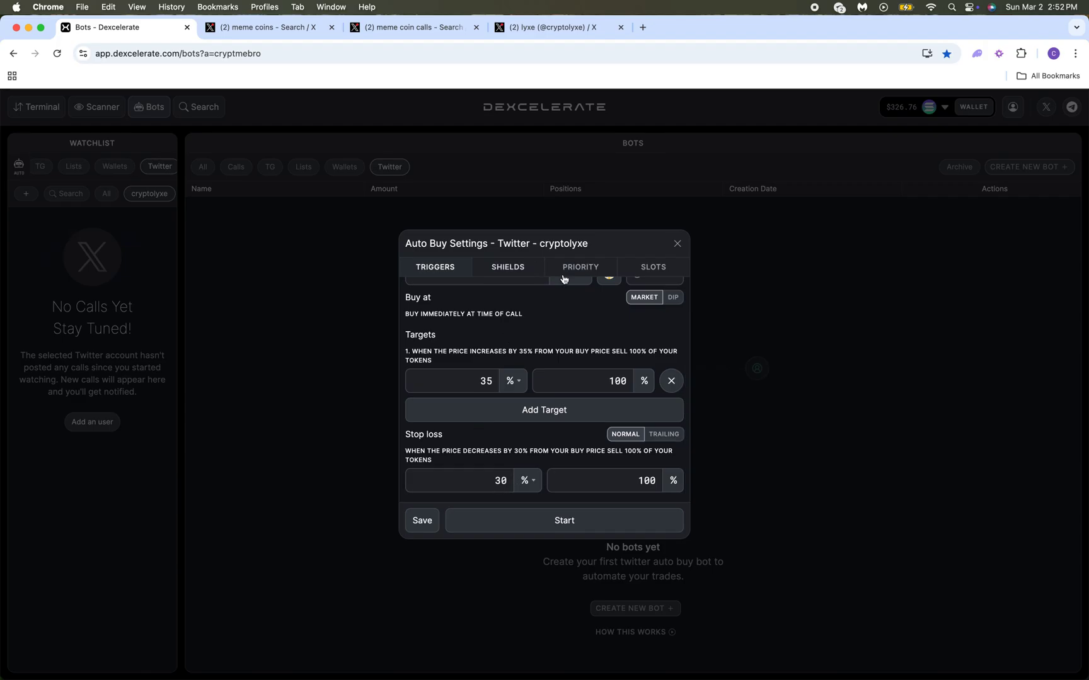
pyautogui.click(581, 268)
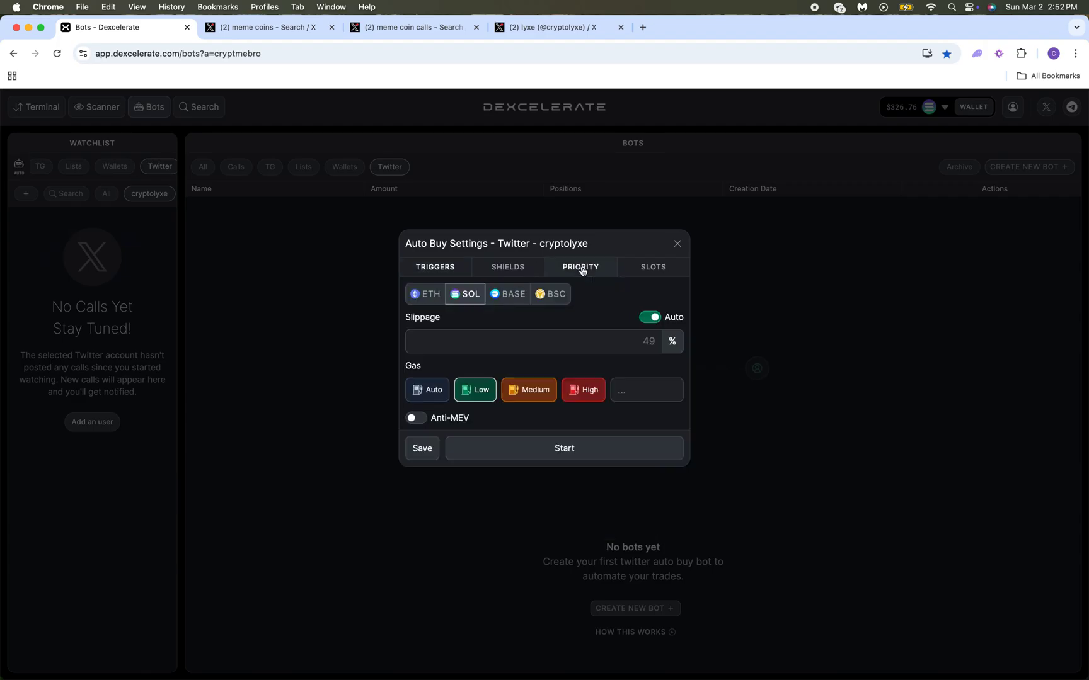
pyautogui.click(539, 455)
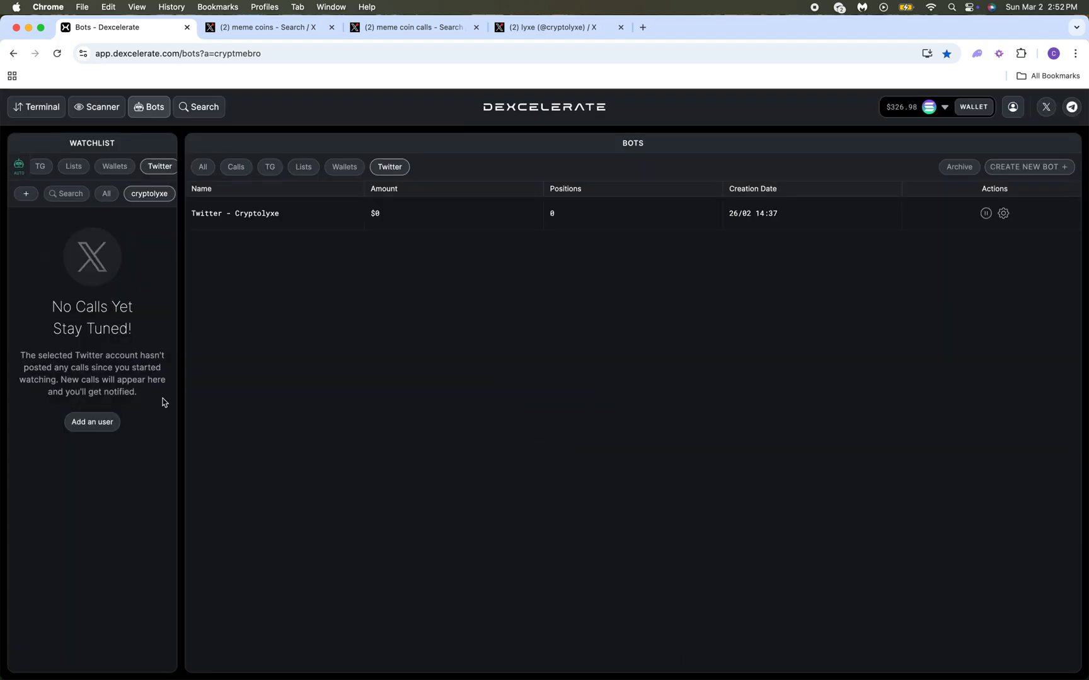
pyautogui.click(539, 30)
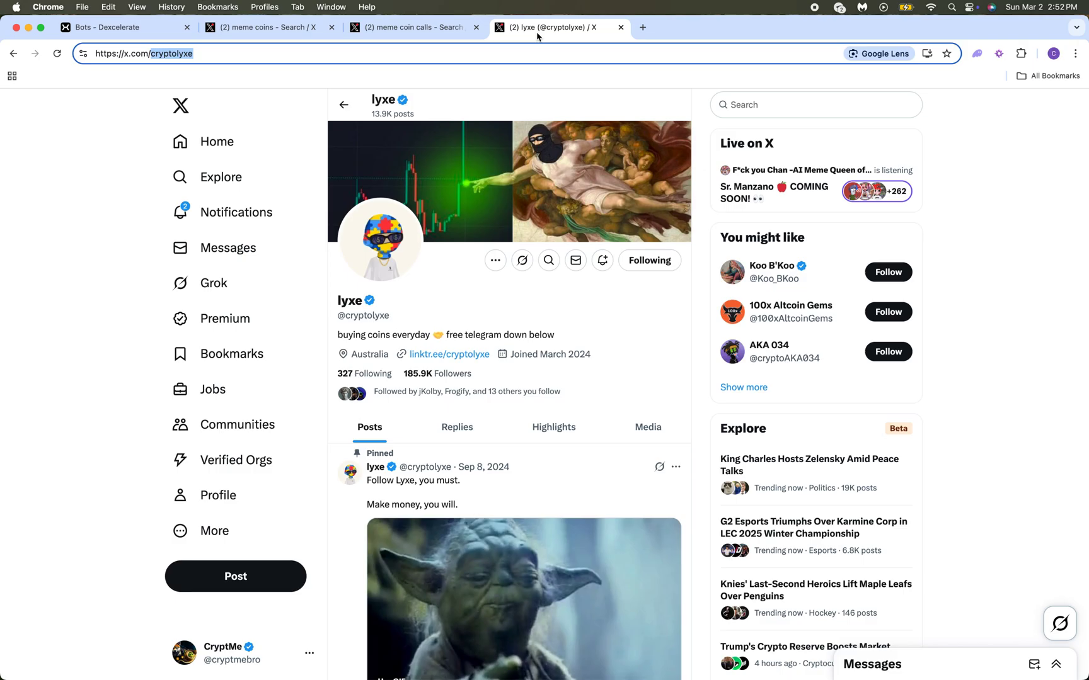
pyautogui.click(456, 29)
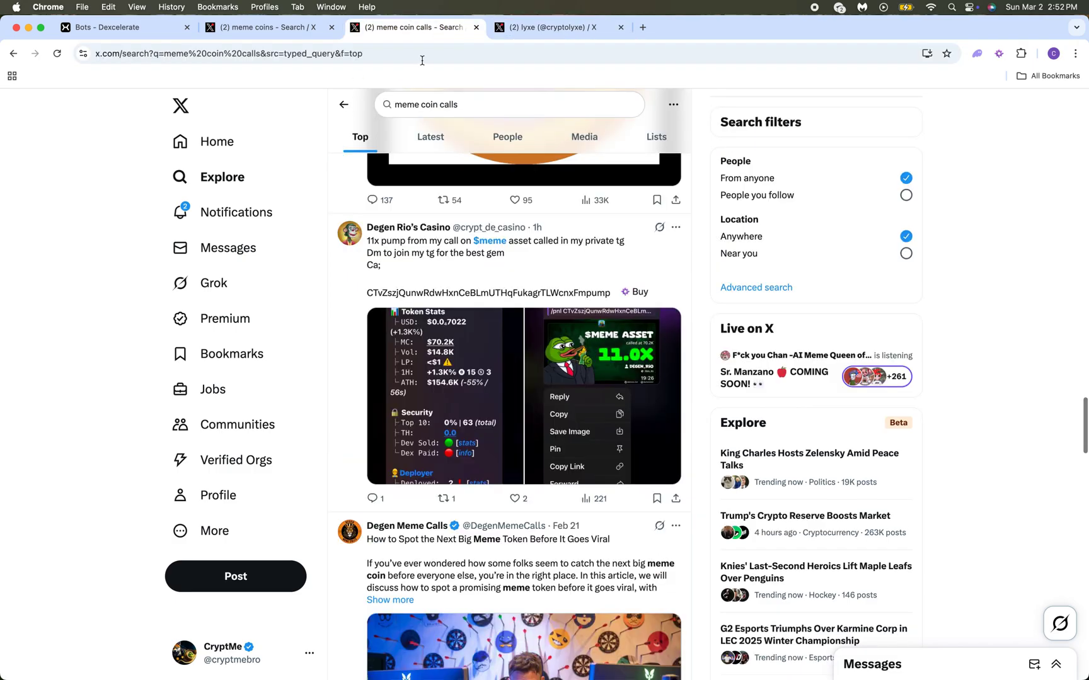
pyautogui.click(548, 27)
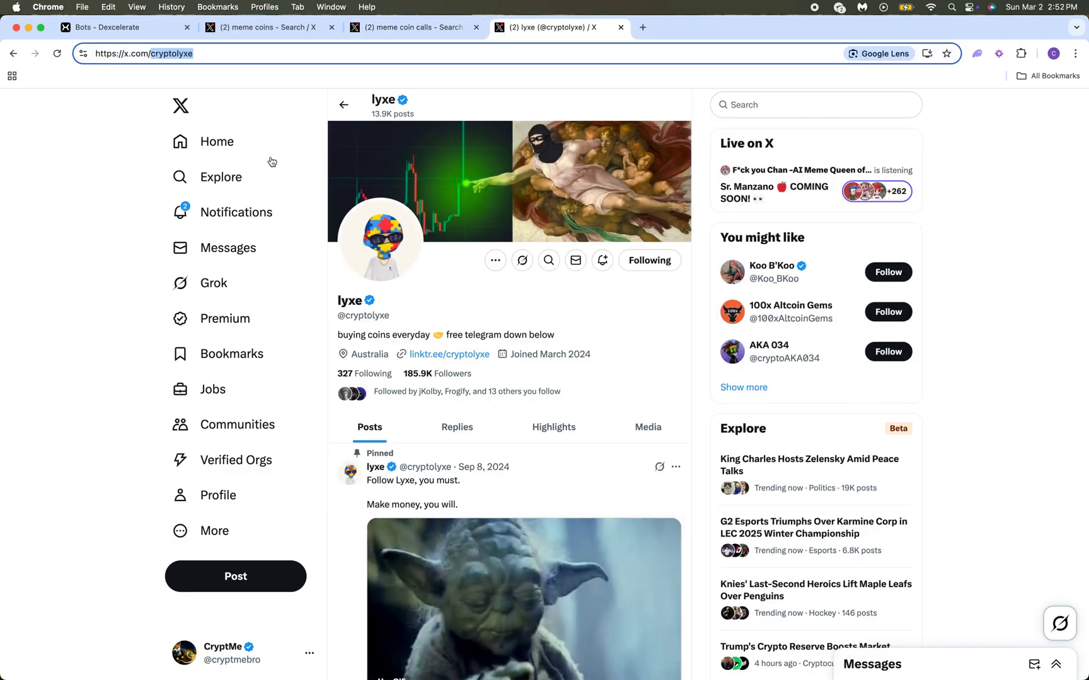
pyautogui.write('explore')
pyautogui.press('Return')
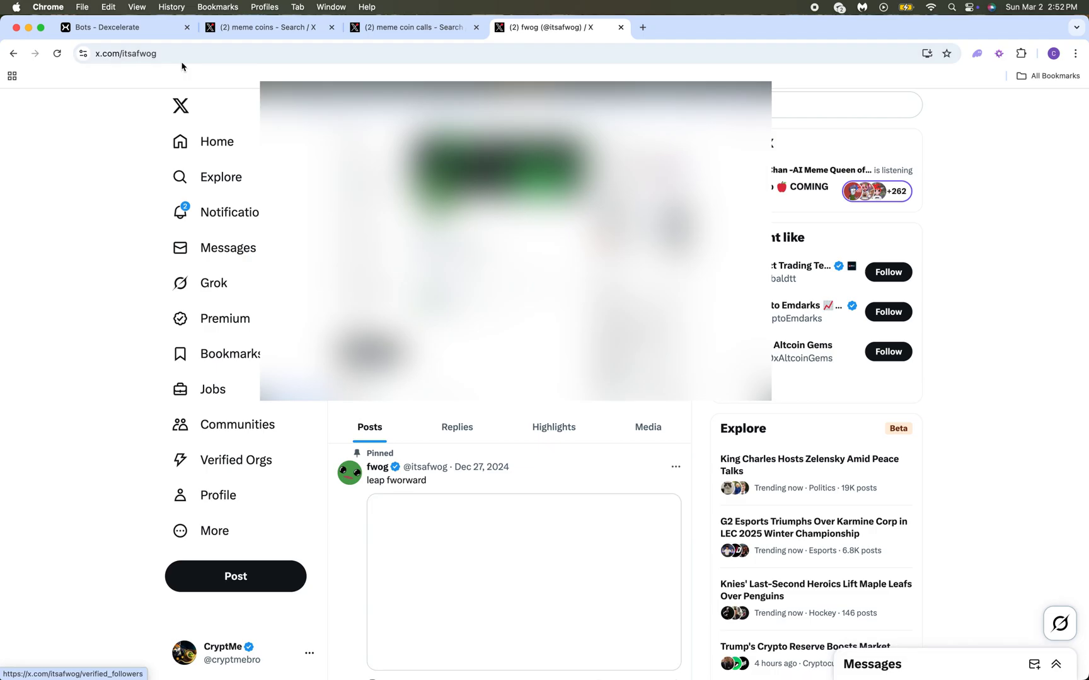
pyautogui.click(152, 54)
pyautogui.doubleClick(151, 53)
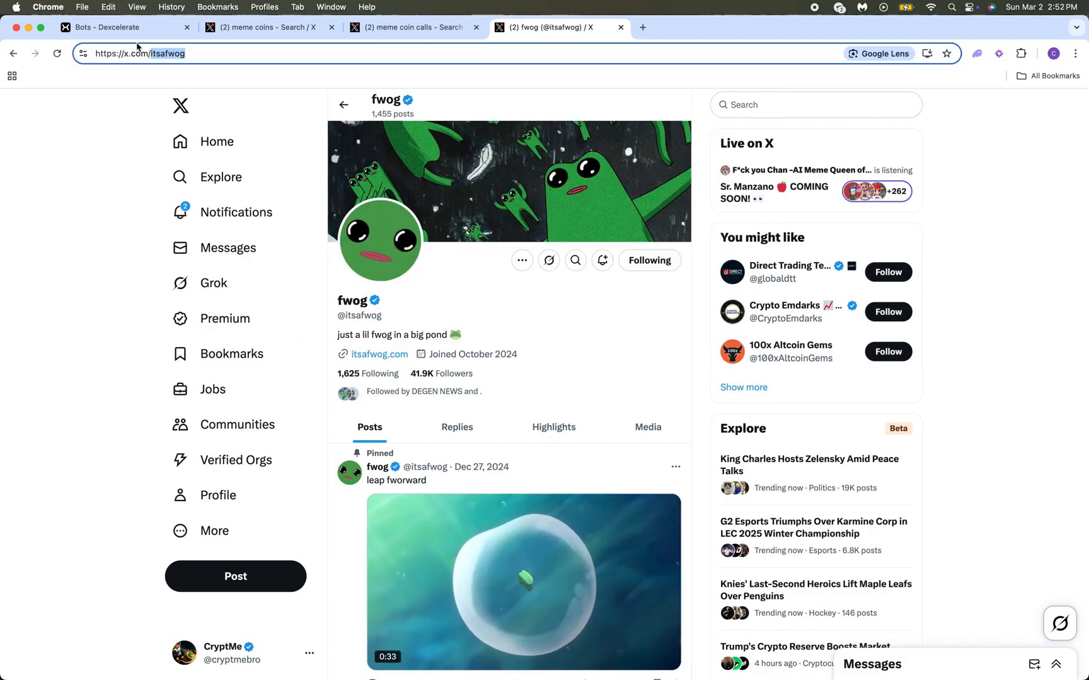
pyautogui.press('super+1')
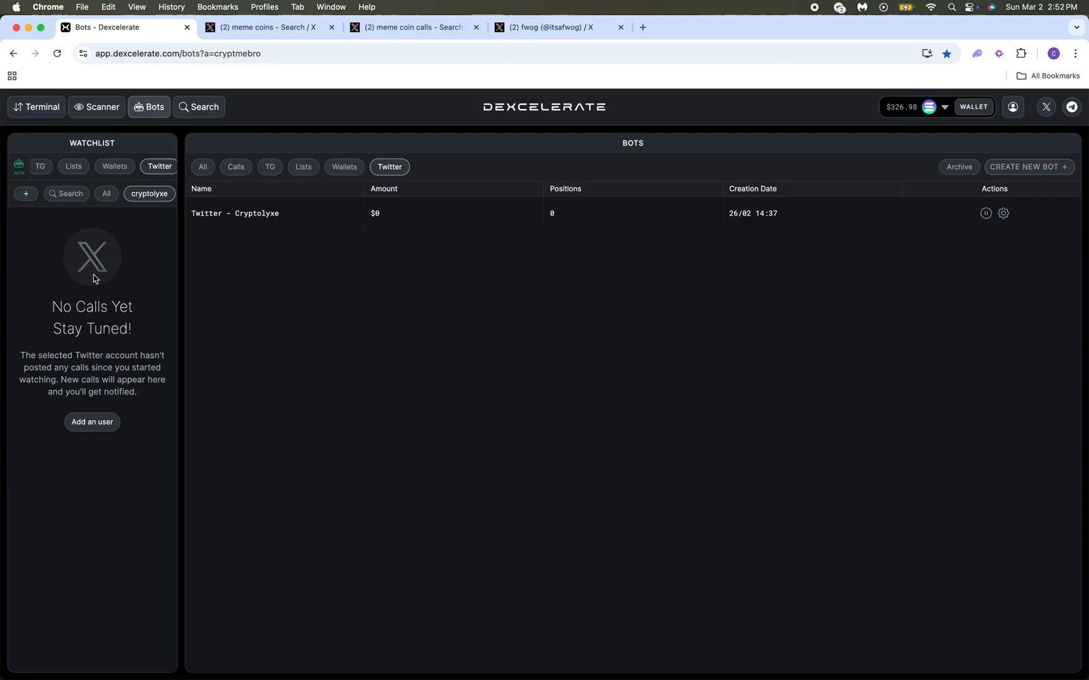
pyautogui.click(92, 422)
pyautogui.click(109, 353)
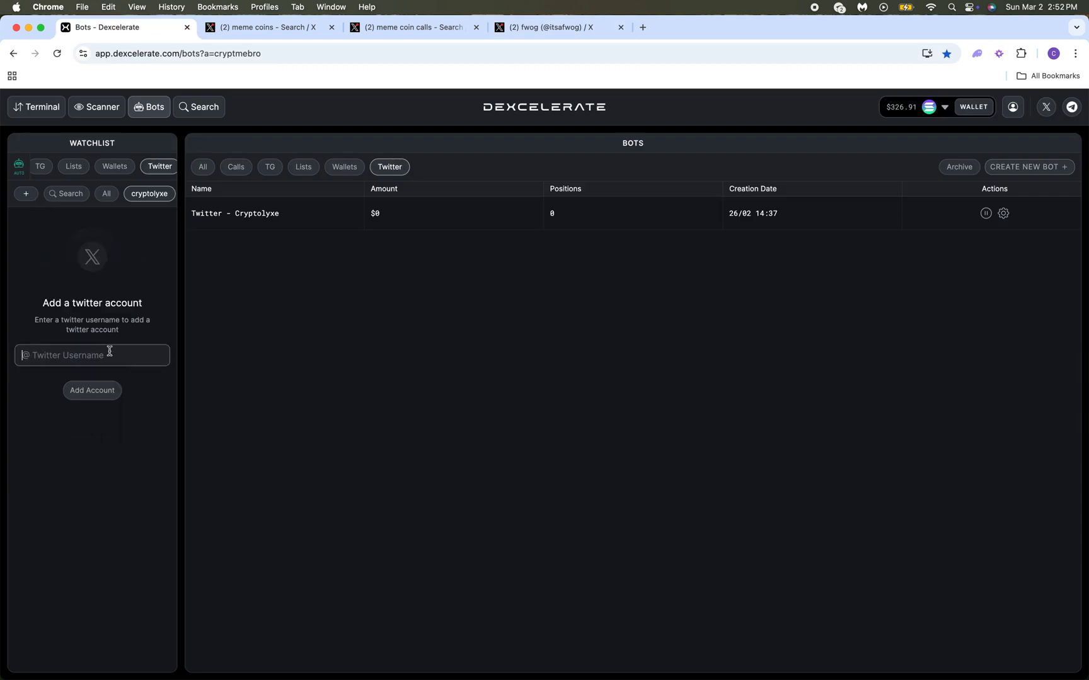
pyautogui.write('itsafwog')
pyautogui.click(98, 391)
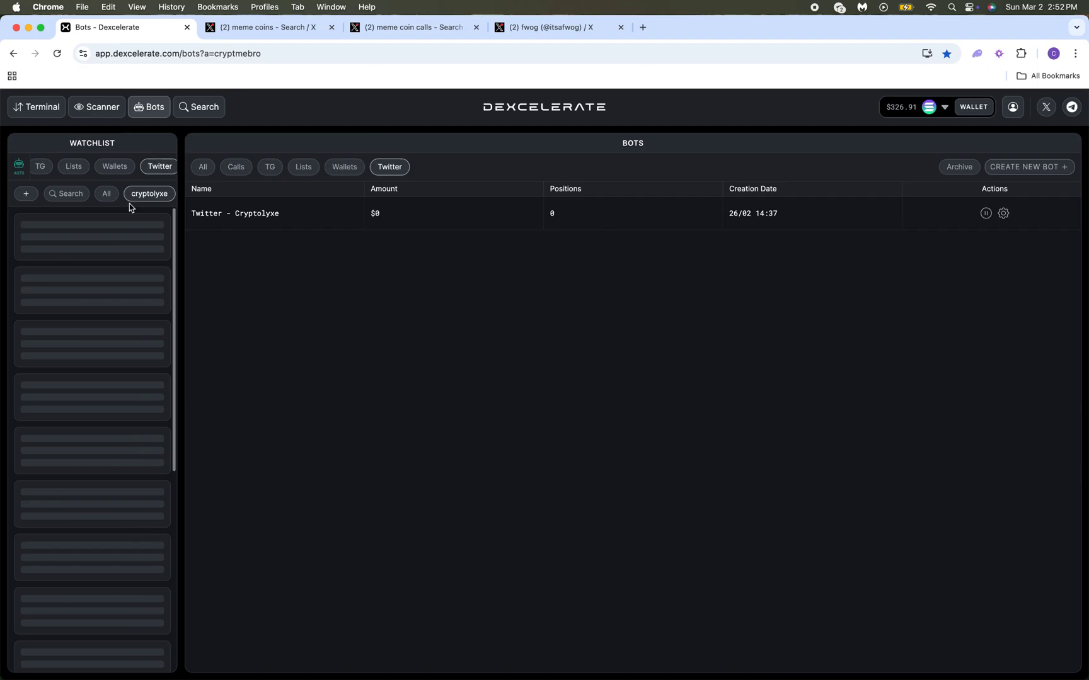
# - Select the itsafwog chip and open its auto-buy settings
pyautogui.hscroll(2, 129, 203)
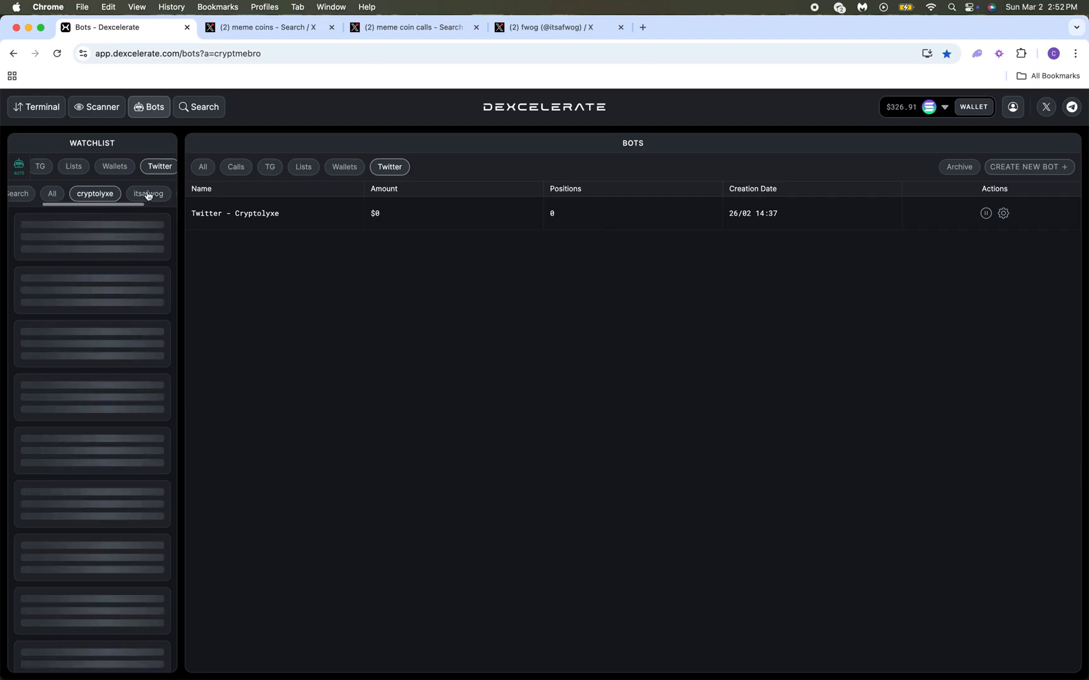
pyautogui.click(148, 194)
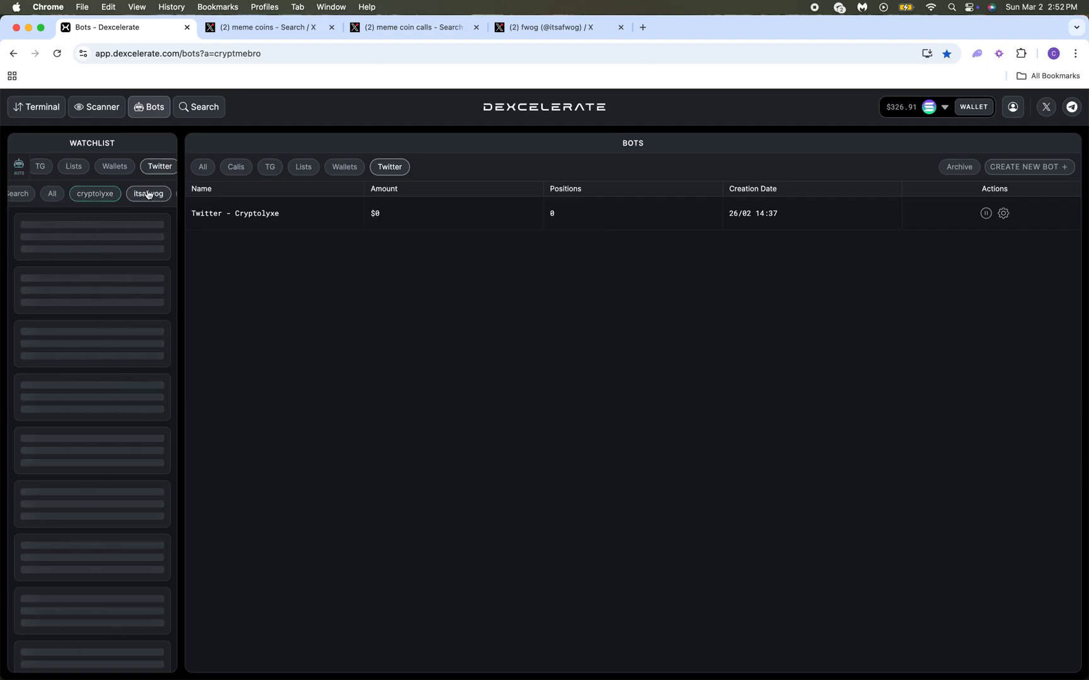
pyautogui.click(19, 165)
pyautogui.click(19, 165)
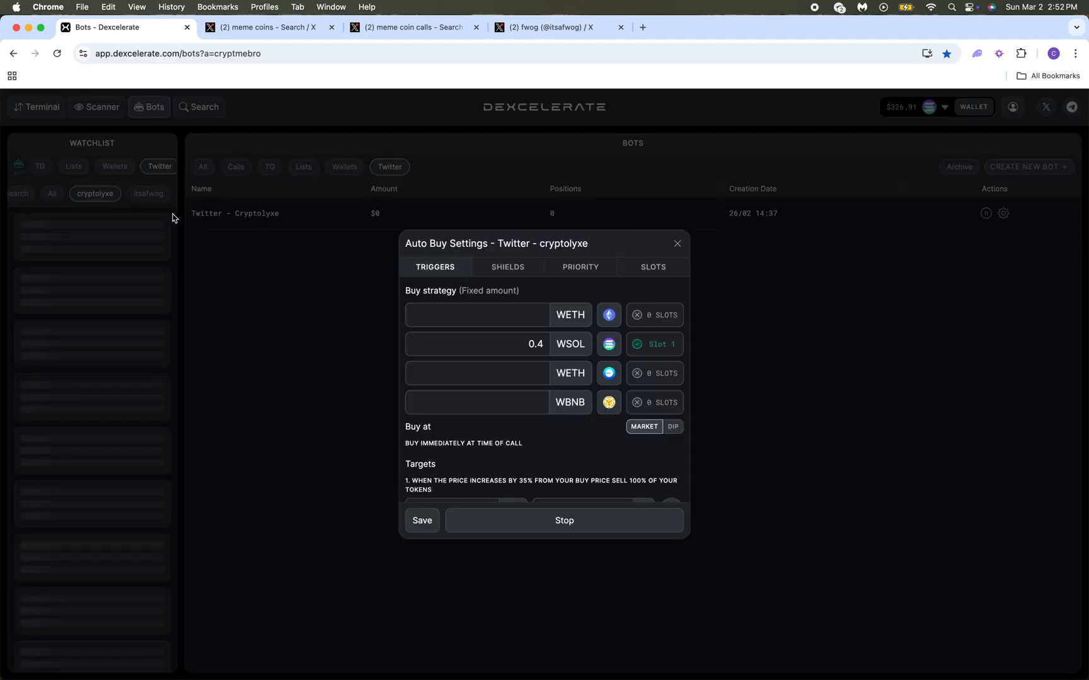
pyautogui.click(274, 287)
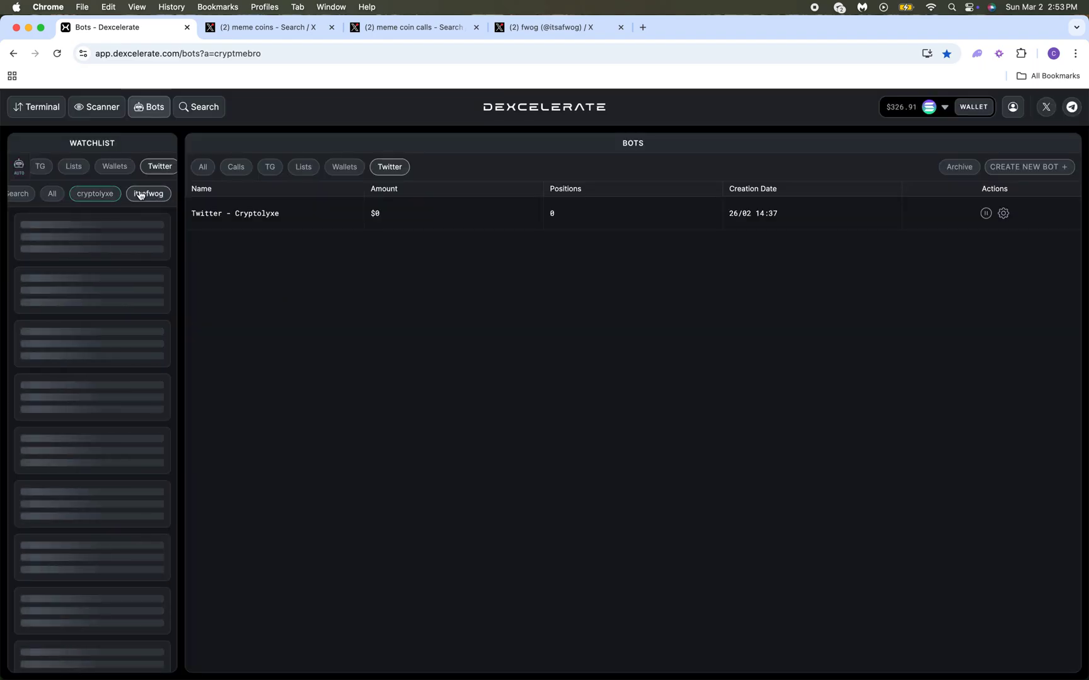
pyautogui.click(140, 195)
pyautogui.click(18, 166)
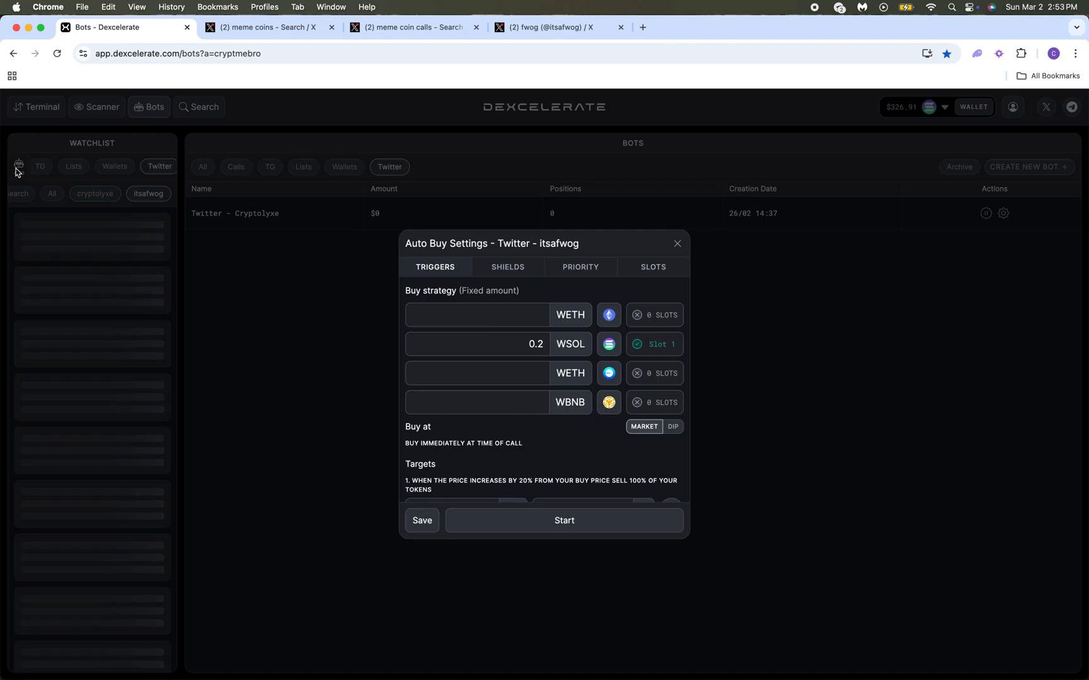
# - Check slippage and gas priority, then start the Twitter – Itsafwog auto-buy bot
pyautogui.scroll(-3, 536, 409)
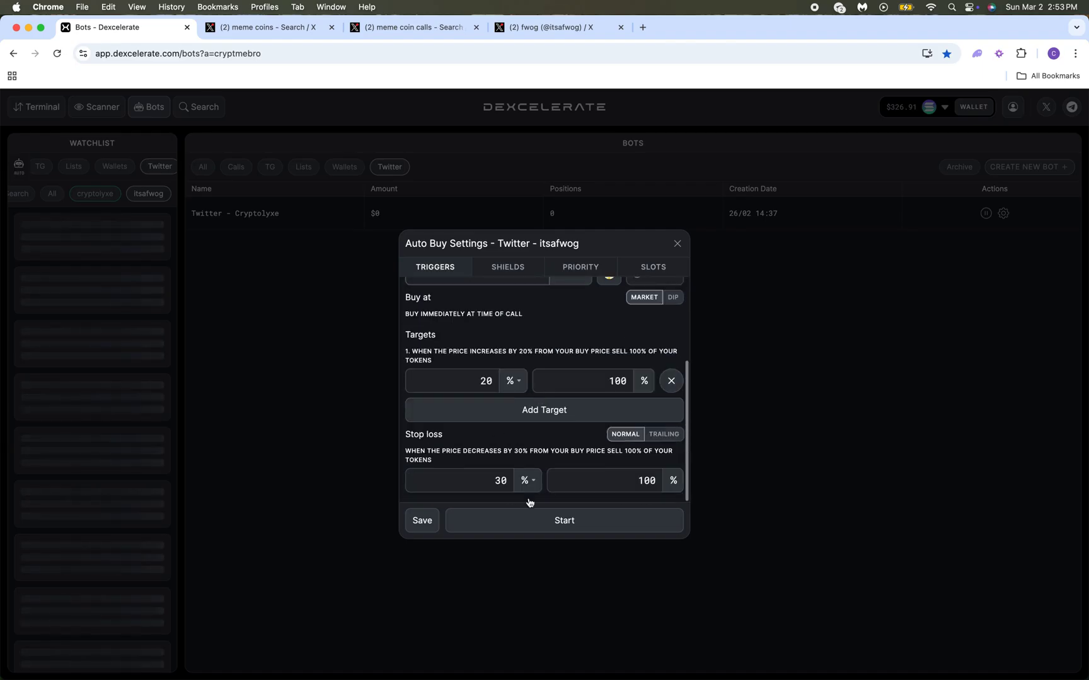
pyautogui.click(580, 275)
pyautogui.click(434, 268)
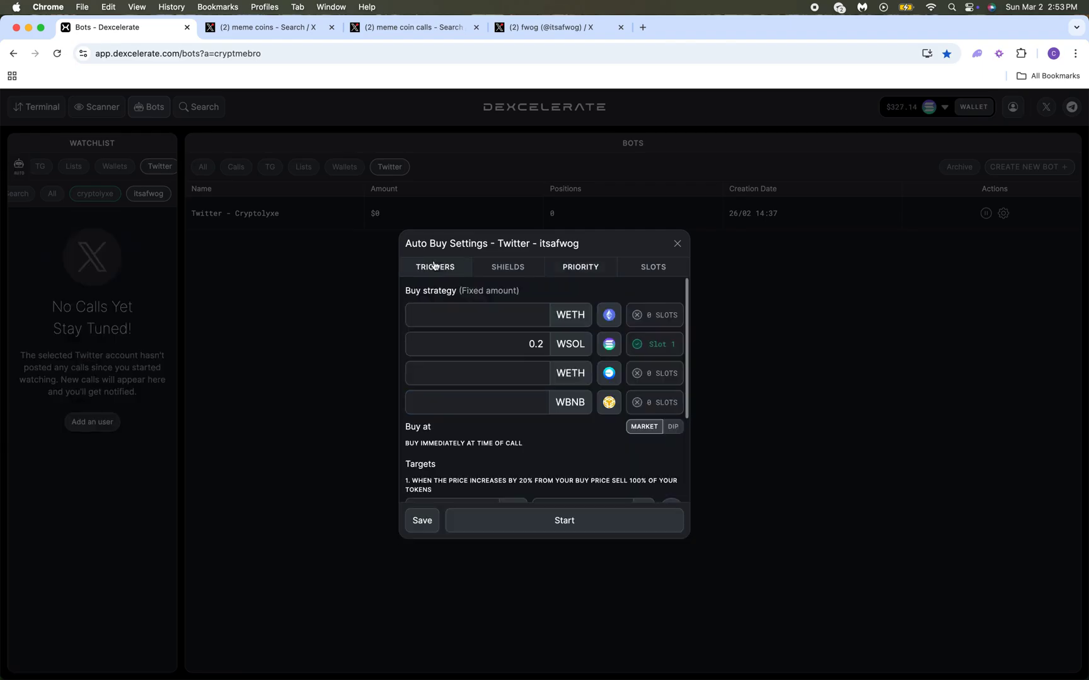
pyautogui.scroll(-3, 513, 436)
pyautogui.scroll(3, 536, 357)
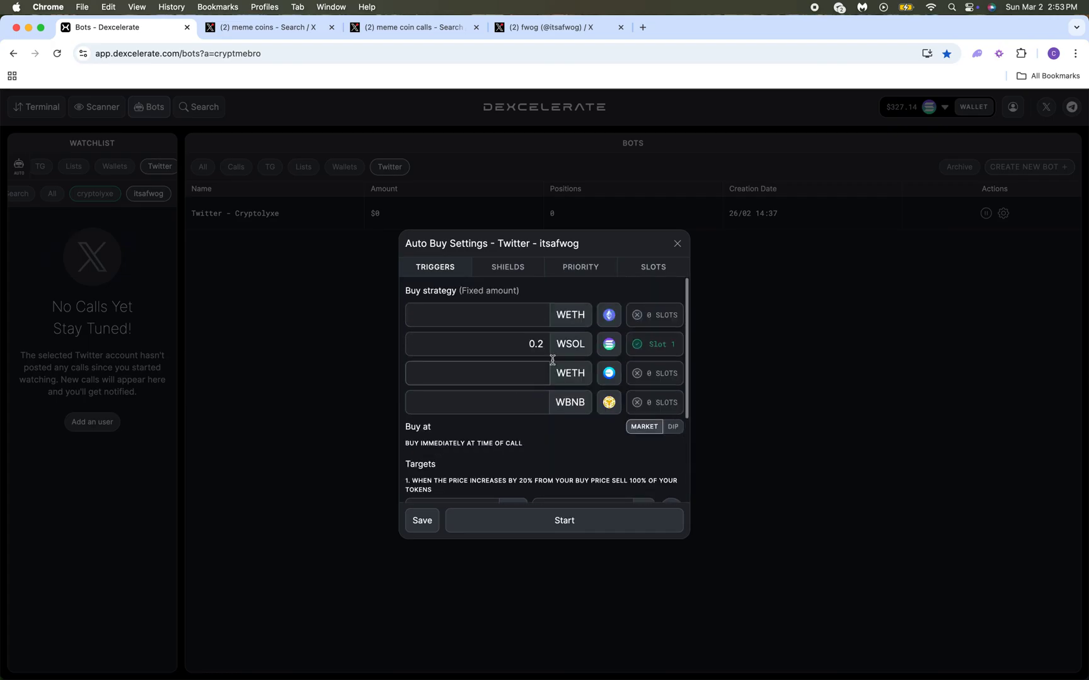
pyautogui.scroll(-3, 561, 362)
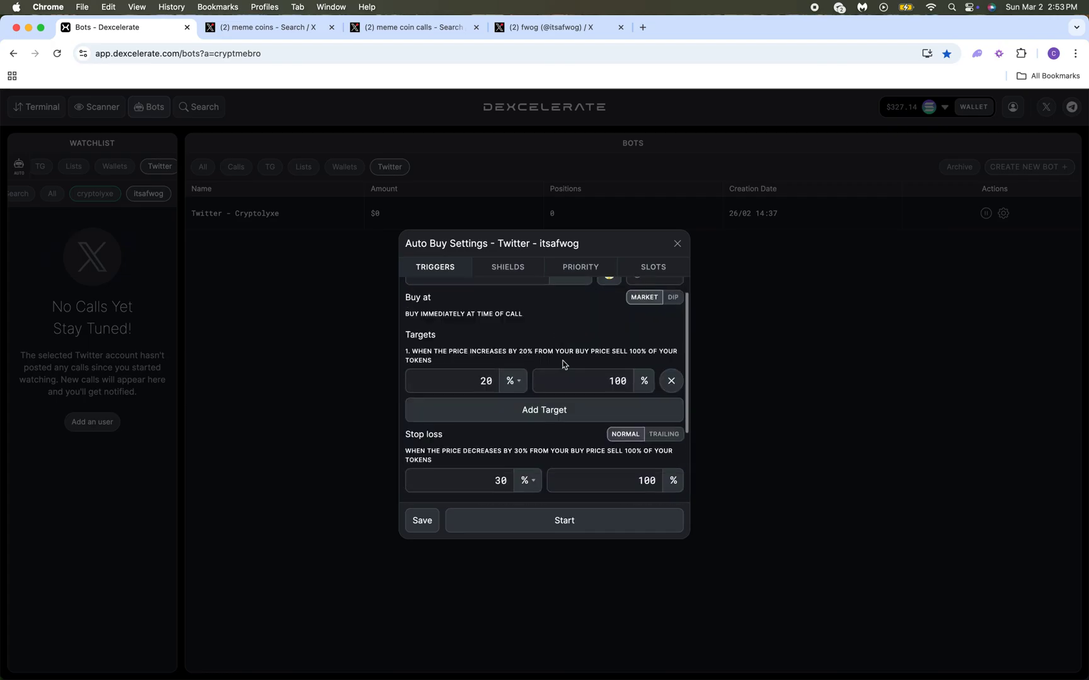
pyautogui.click(556, 520)
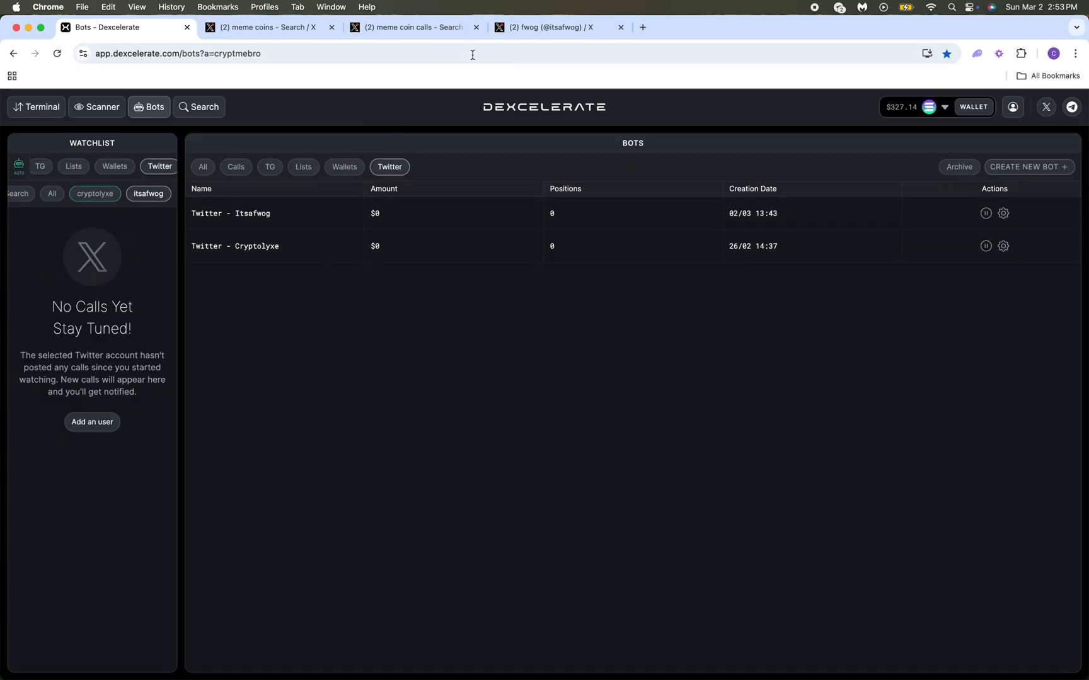
# - Open Degen Rio's Casino call post from the meme coin calls search and select its contract address
pyautogui.click(289, 29)
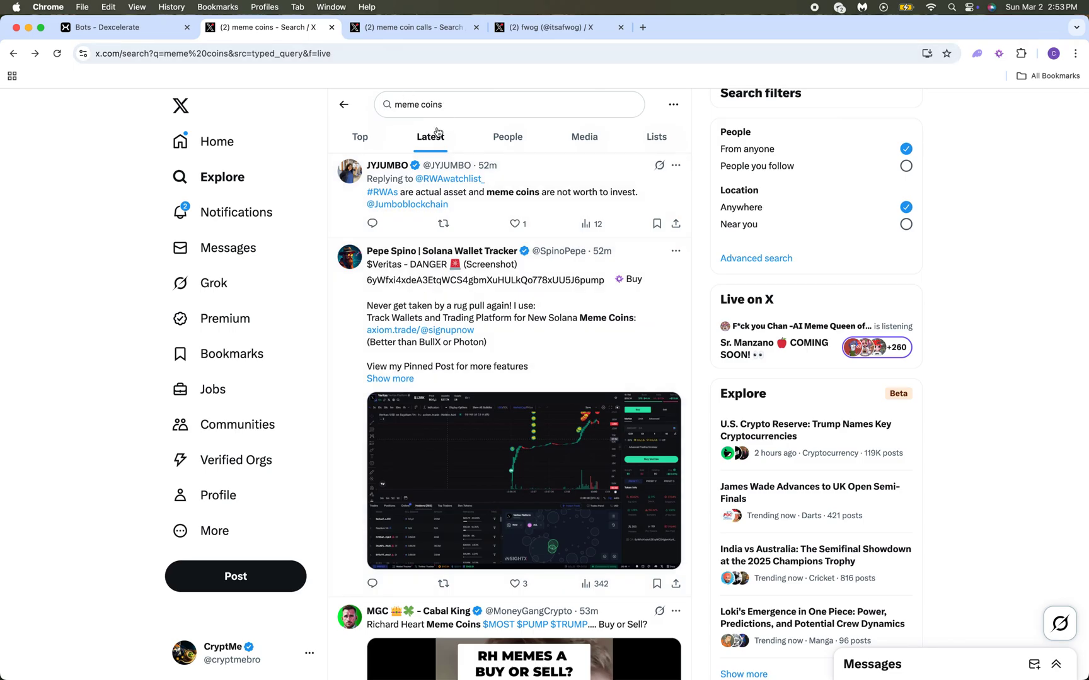
pyautogui.scroll(-2, 520, 333)
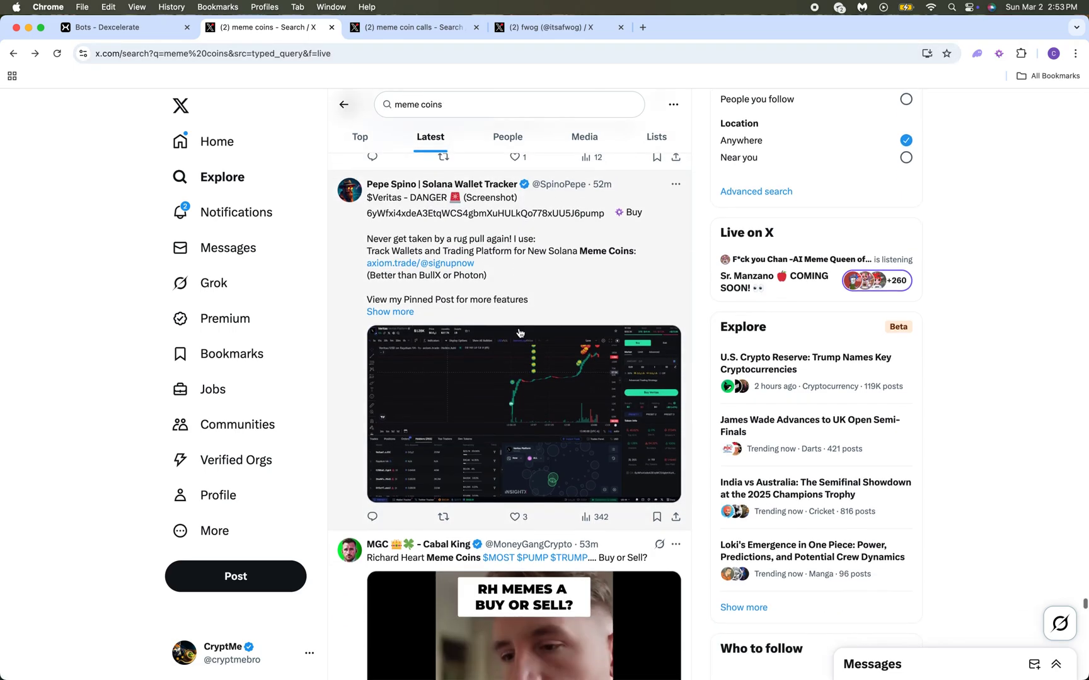
pyautogui.scroll(1, 498, 378)
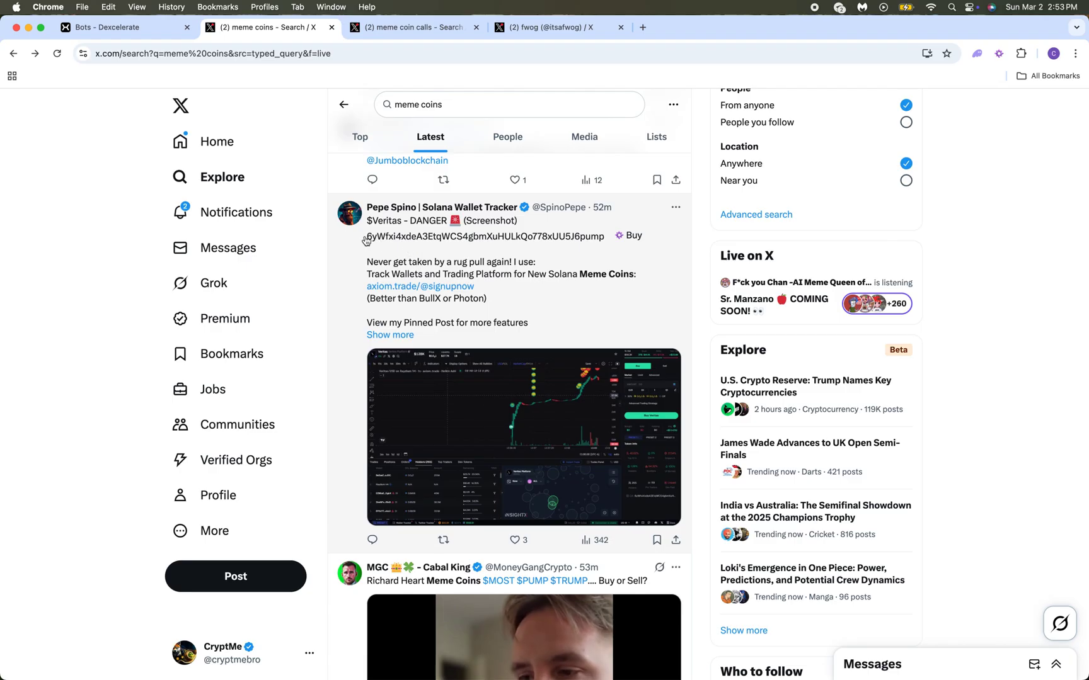
pyautogui.click(417, 35)
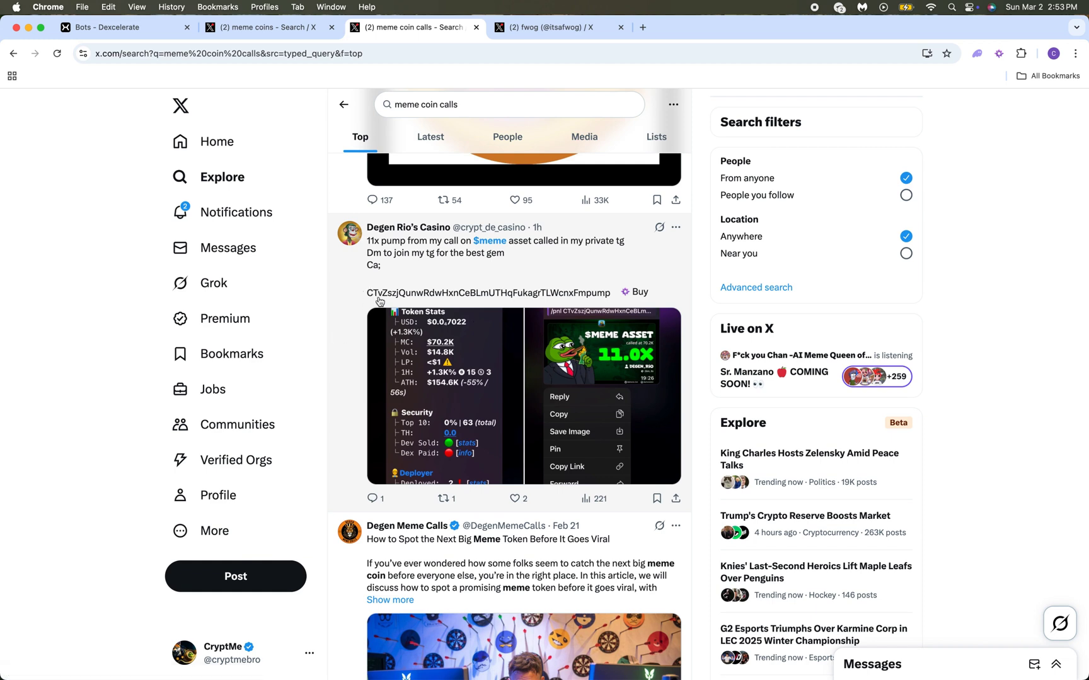
pyautogui.click(441, 276)
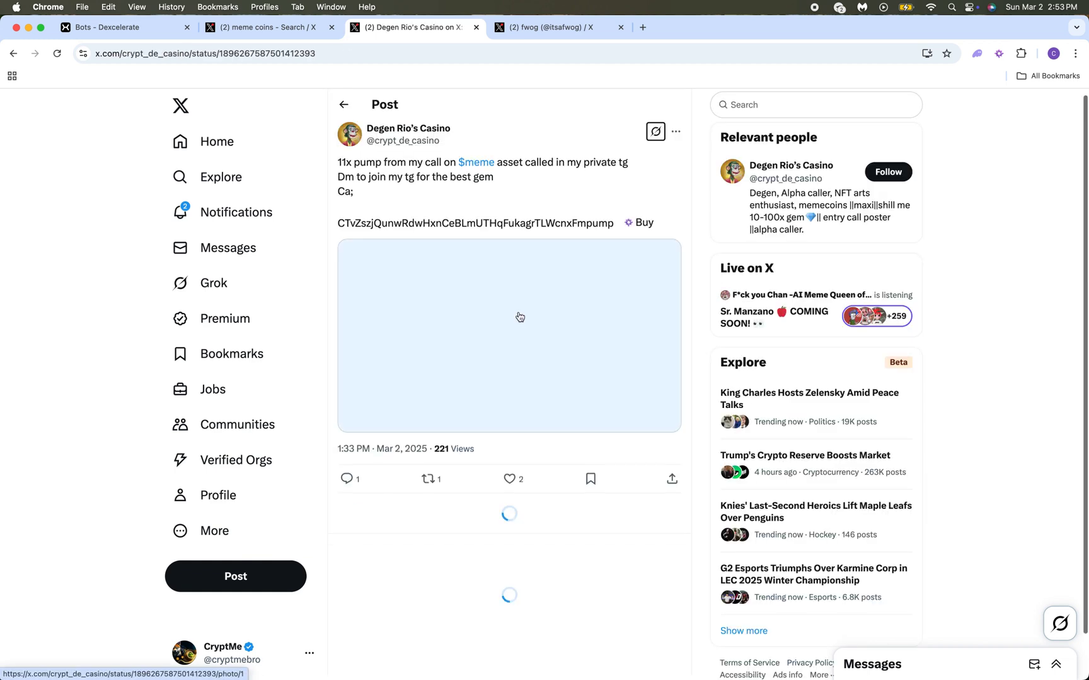
pyautogui.click(115, 30)
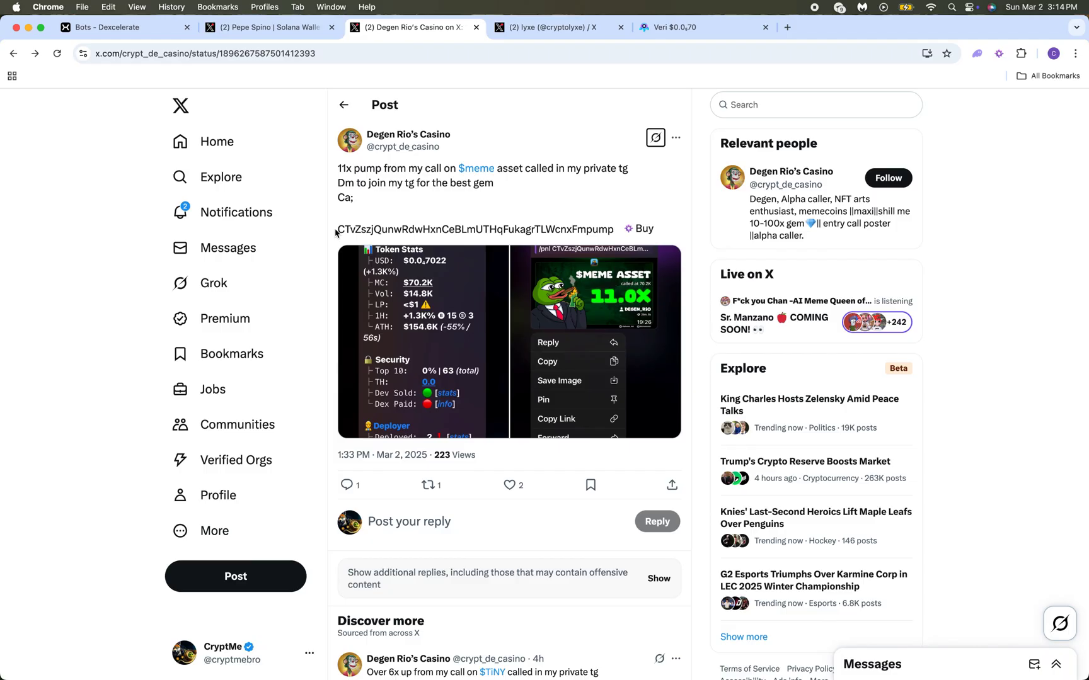
pyautogui.moveTo(385, 229); pyautogui.dragTo(608, 228)
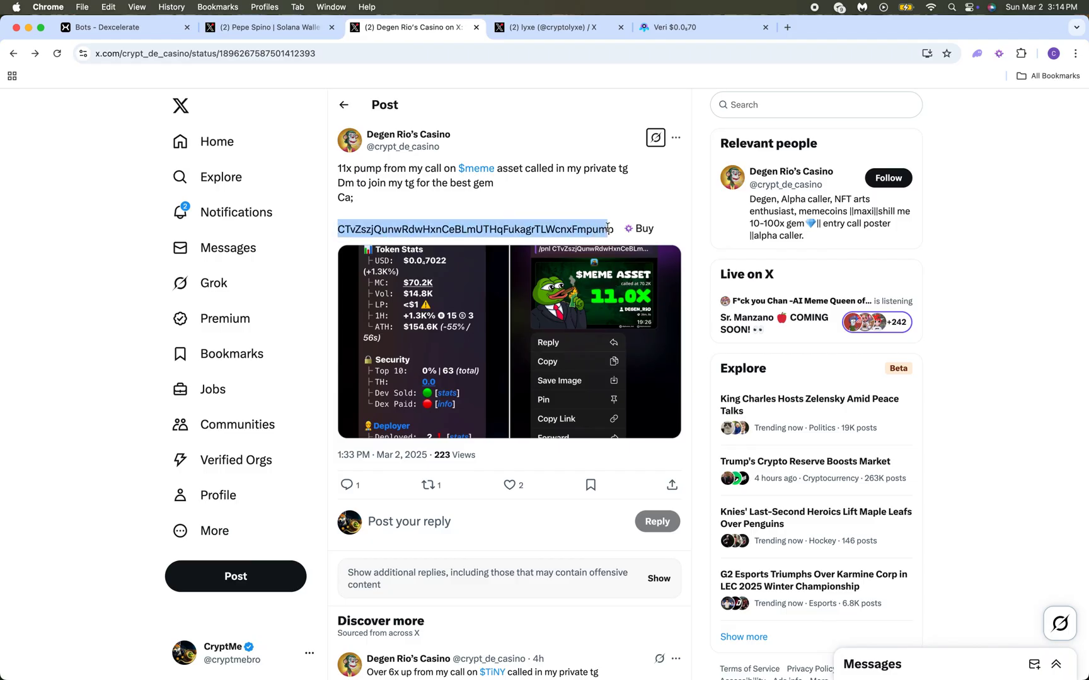
# - Search the pasted contract address in Photon and open the Meme Asset chart
pyautogui.click(723, 29)
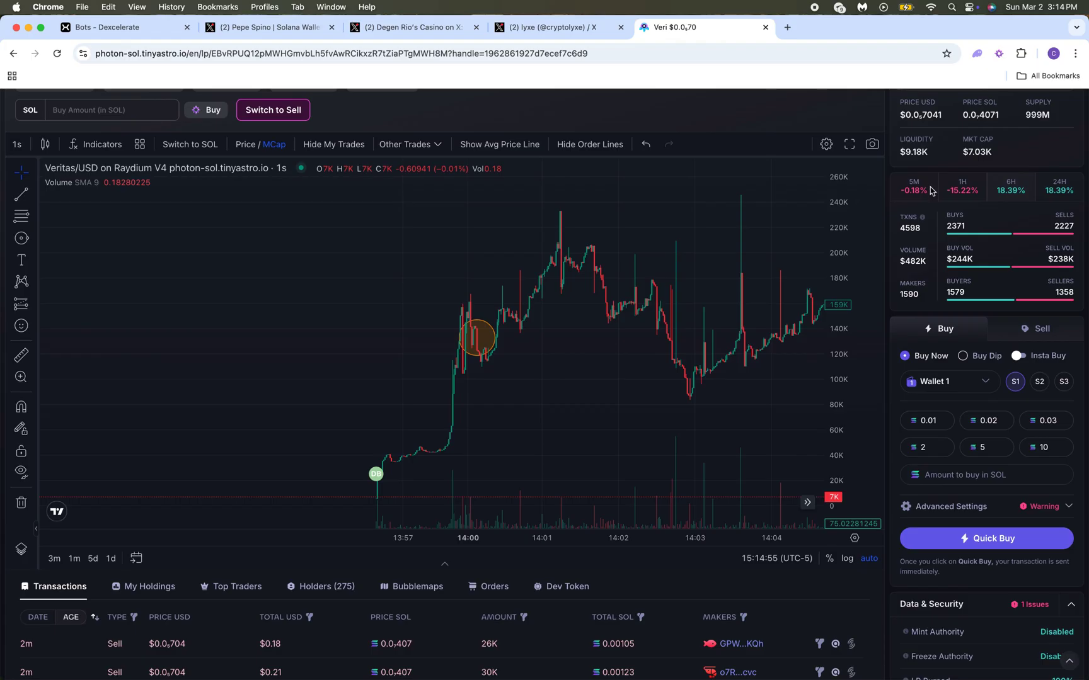
pyautogui.scroll(3, 600, 131)
pyautogui.click(573, 104)
pyautogui.press('super+v')
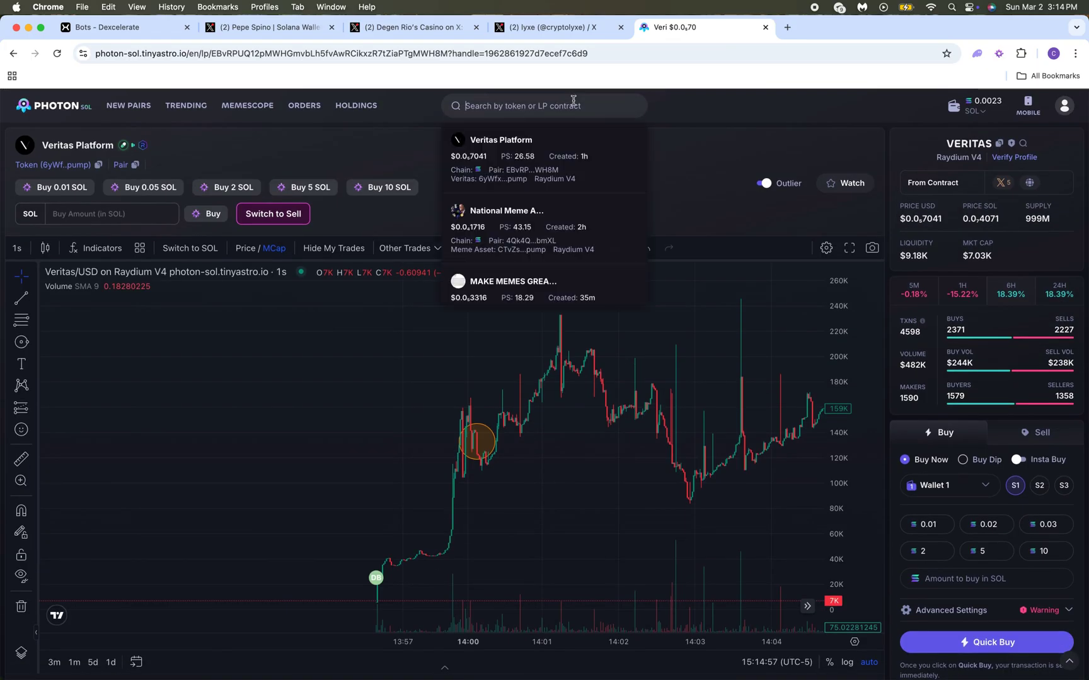
pyautogui.click(541, 144)
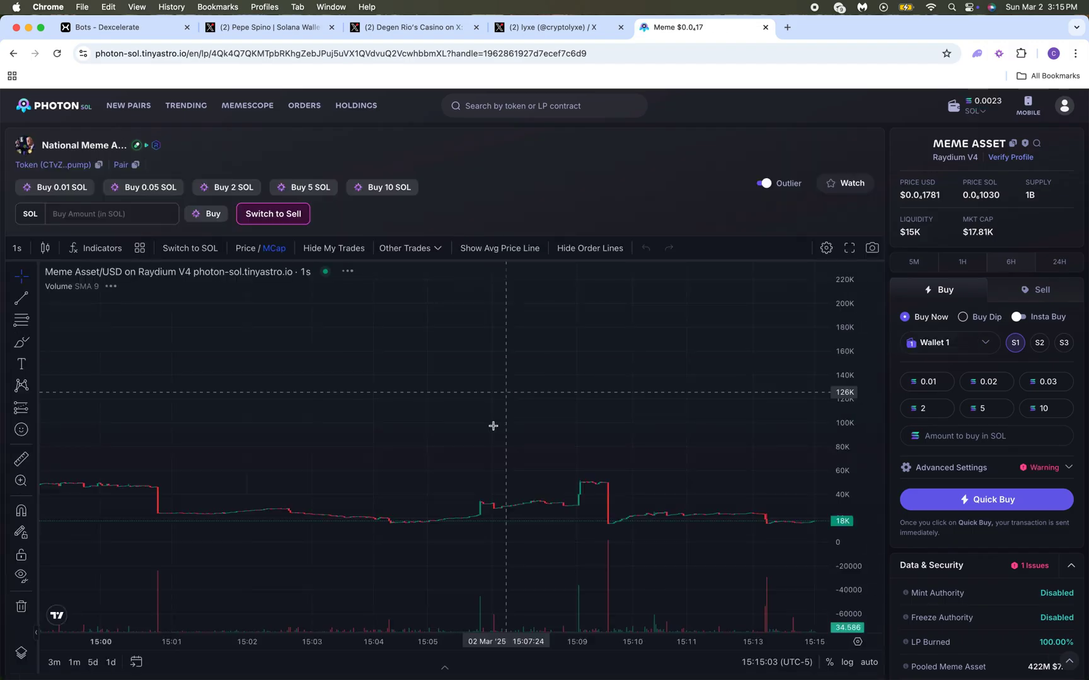
# - Switch the Meme Asset chart to one-minute candles and pan back through its 13:00–15:00 history
pyautogui.hscroll(-10, 488, 477)
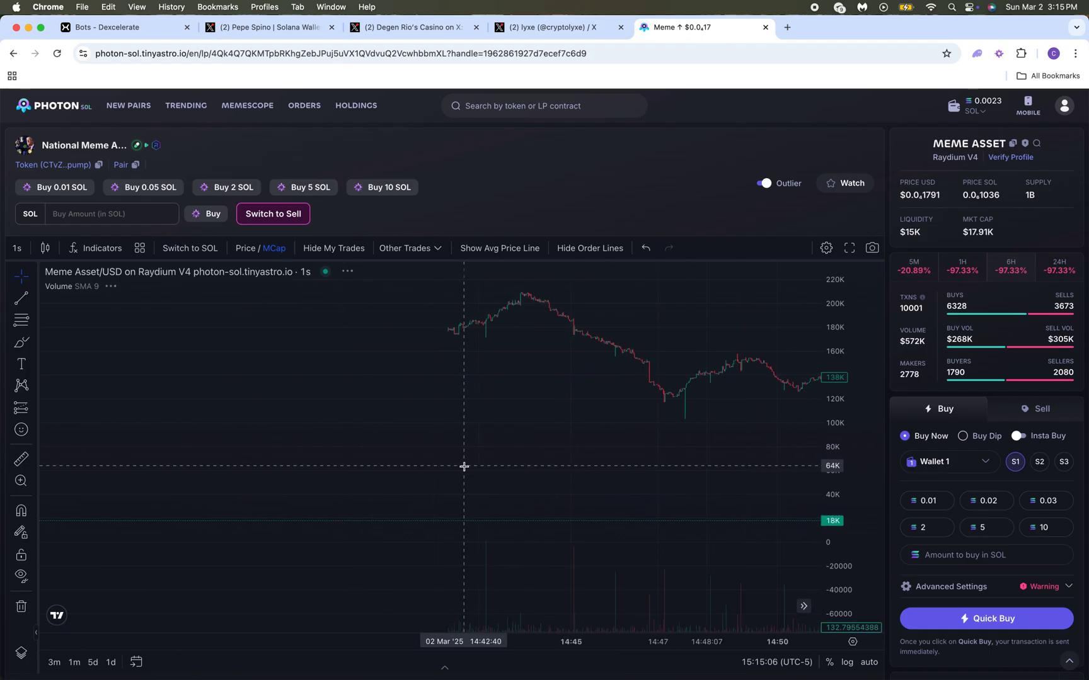
pyautogui.hscroll(-15, 463, 466)
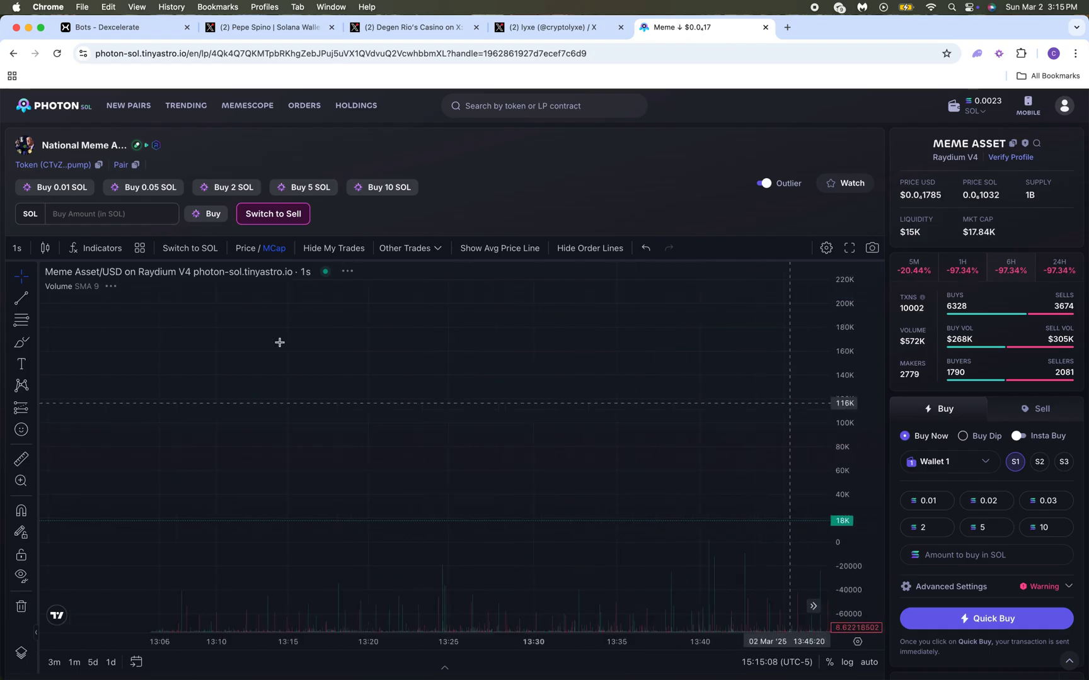
pyautogui.click(17, 248)
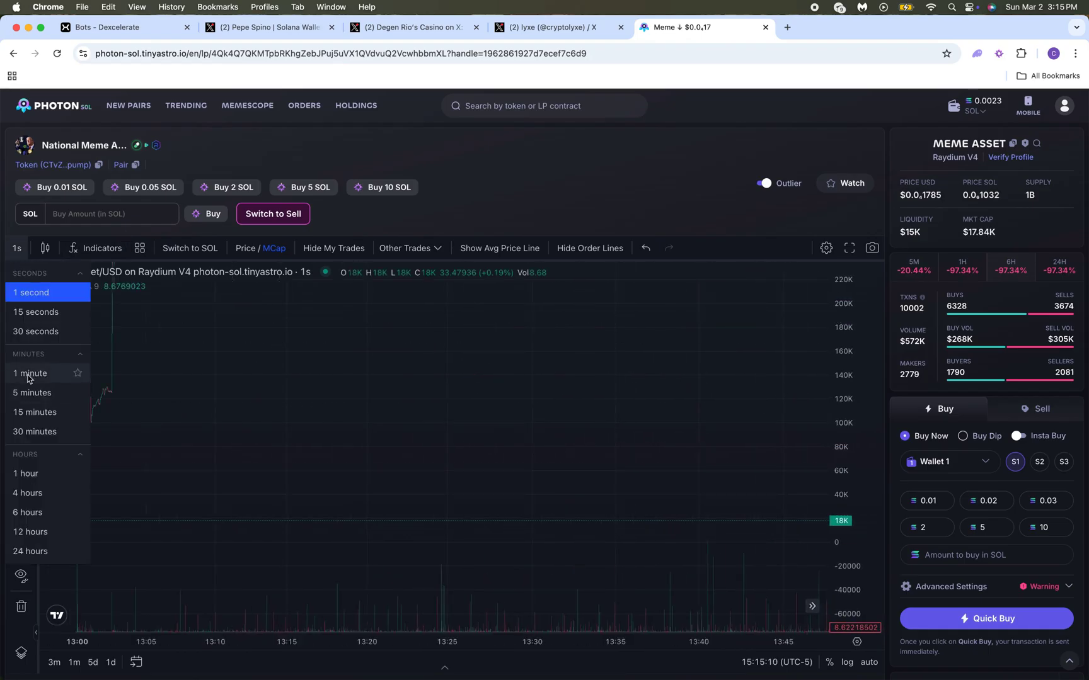
pyautogui.click(26, 374)
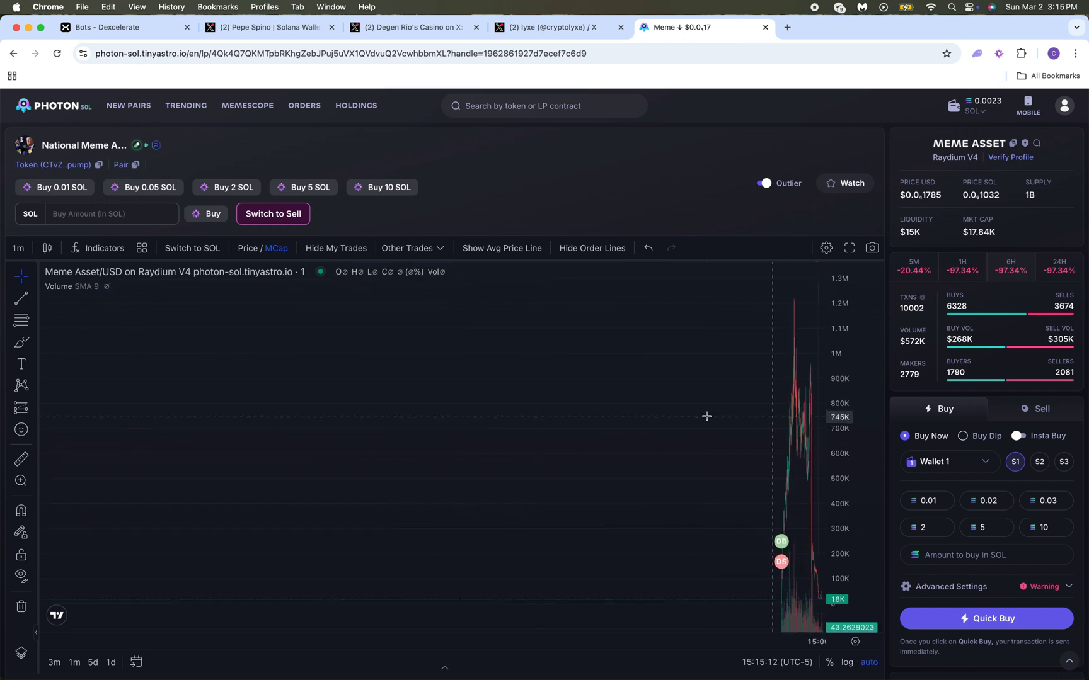
pyautogui.hscroll(-2, 694, 418)
pyautogui.hscroll(-4, 694, 418)
pyautogui.hscroll(-6, 694, 418)
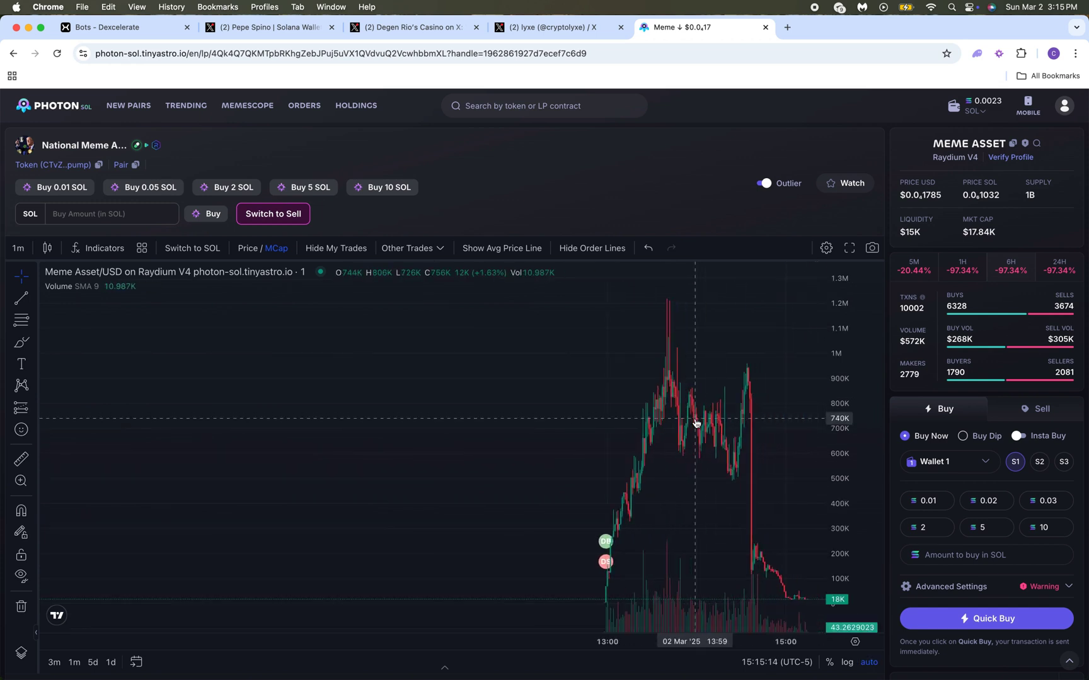
pyautogui.hscroll(-4, 694, 418)
pyautogui.scroll(2, 694, 419)
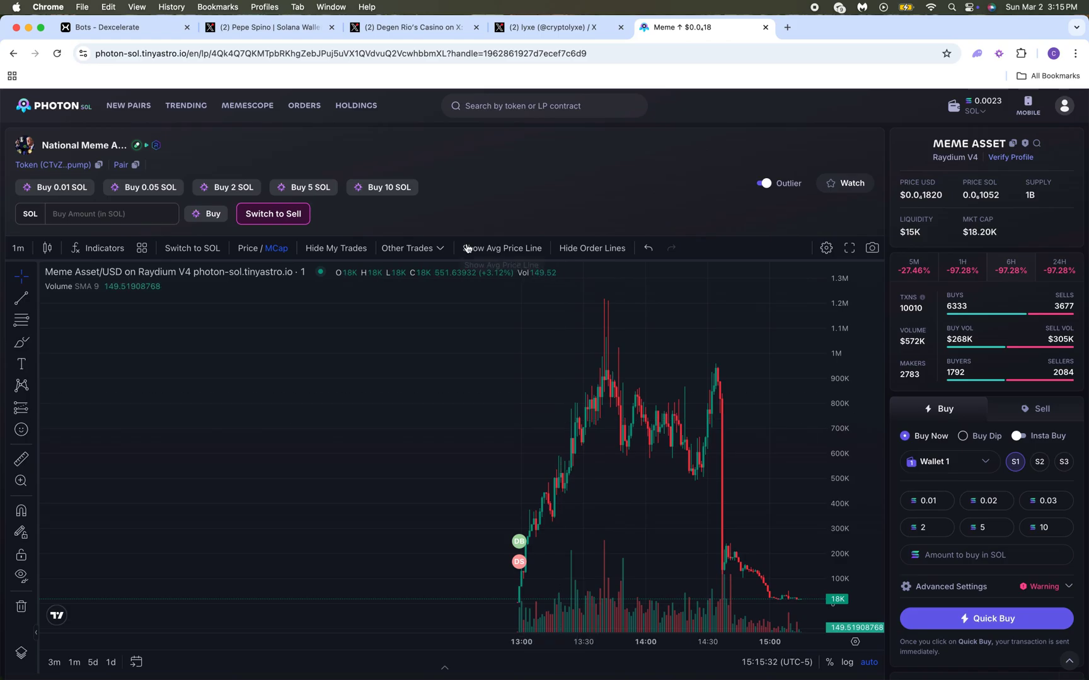
pyautogui.click(285, 38)
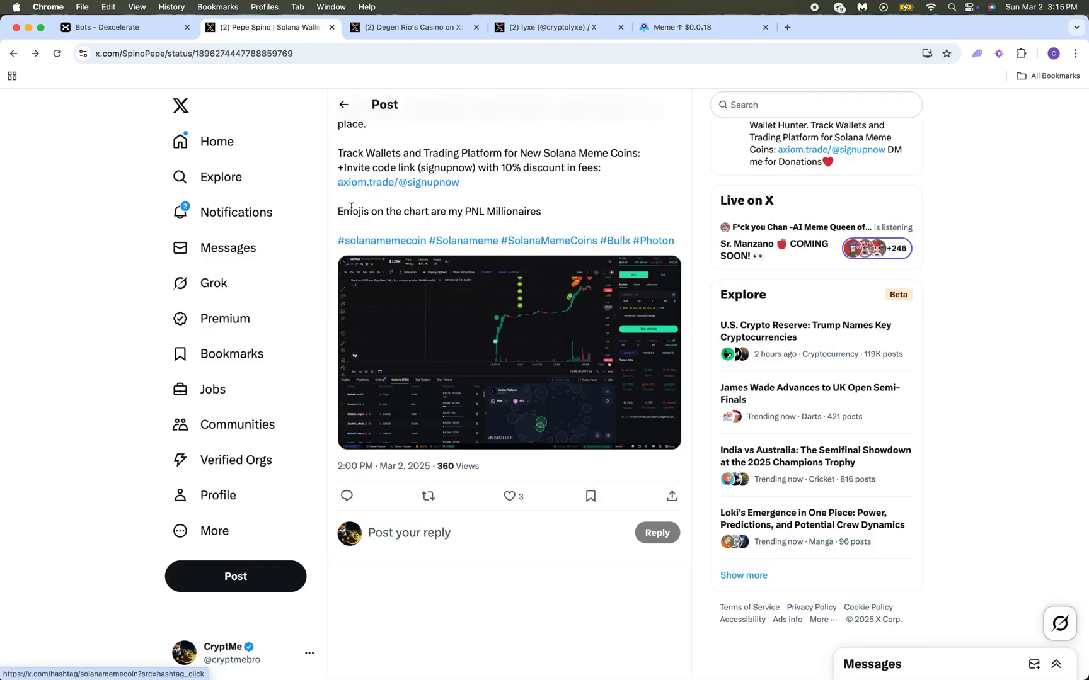
# - Copy the Veritas contract address from Pepe Spino's wallet-tracker post
pyautogui.scroll(5, 395, 213)
pyautogui.scroll(3, 395, 214)
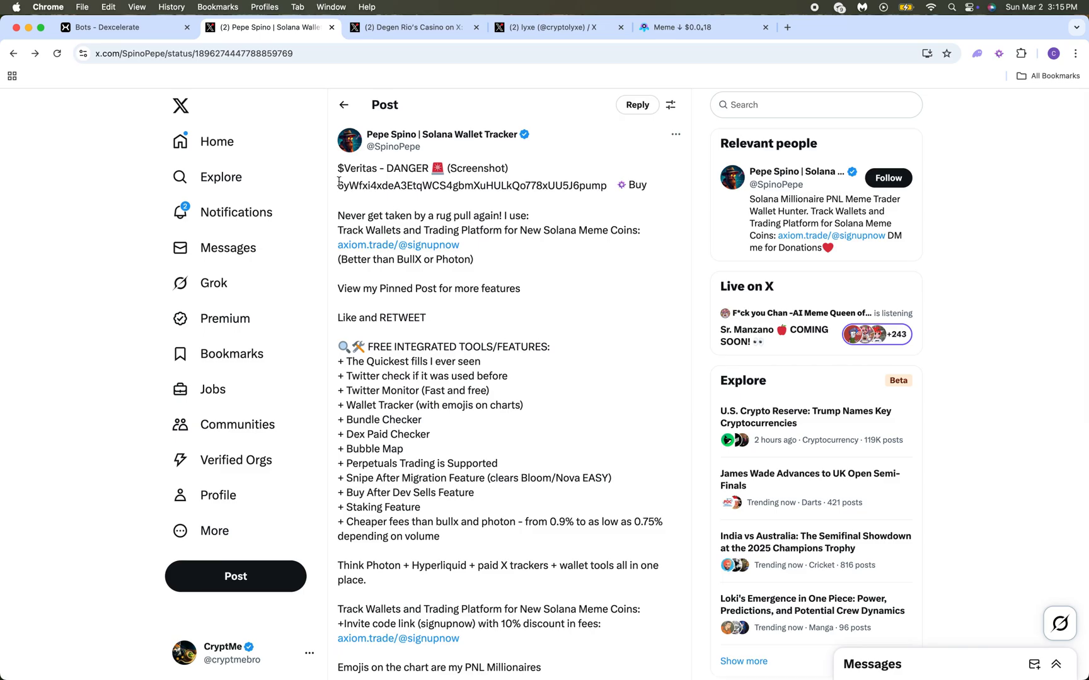
pyautogui.moveTo(340, 184); pyautogui.dragTo(604, 187)
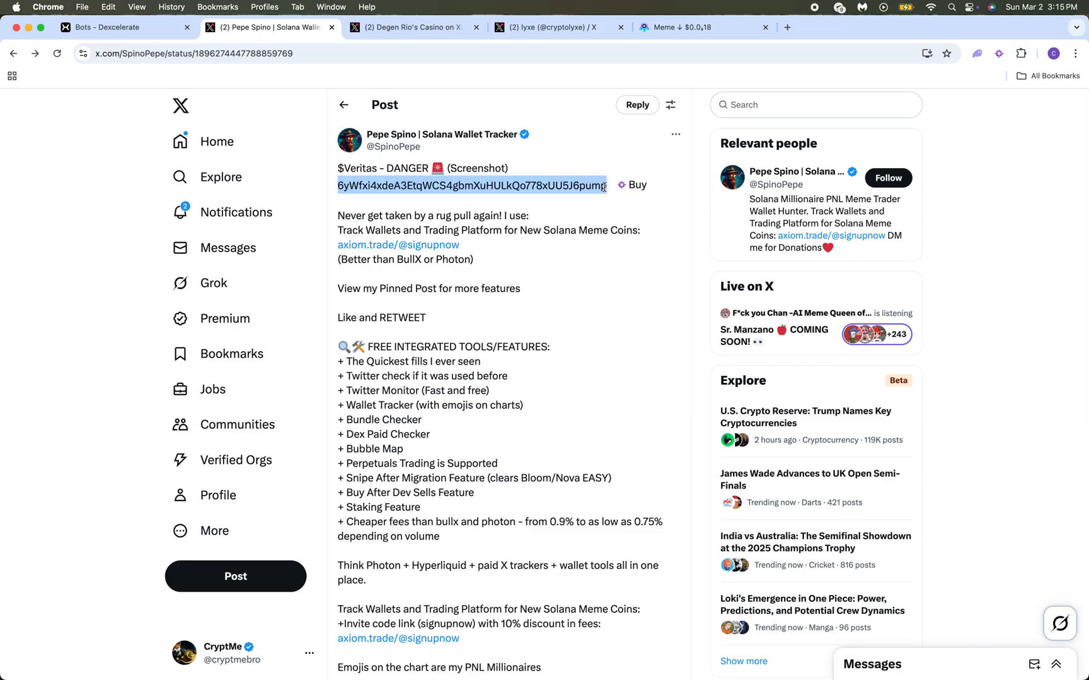
pyautogui.press('super+c')
# - Load the Veritas Platform chart in Photon from the pasted contract address
pyautogui.click(671, 27)
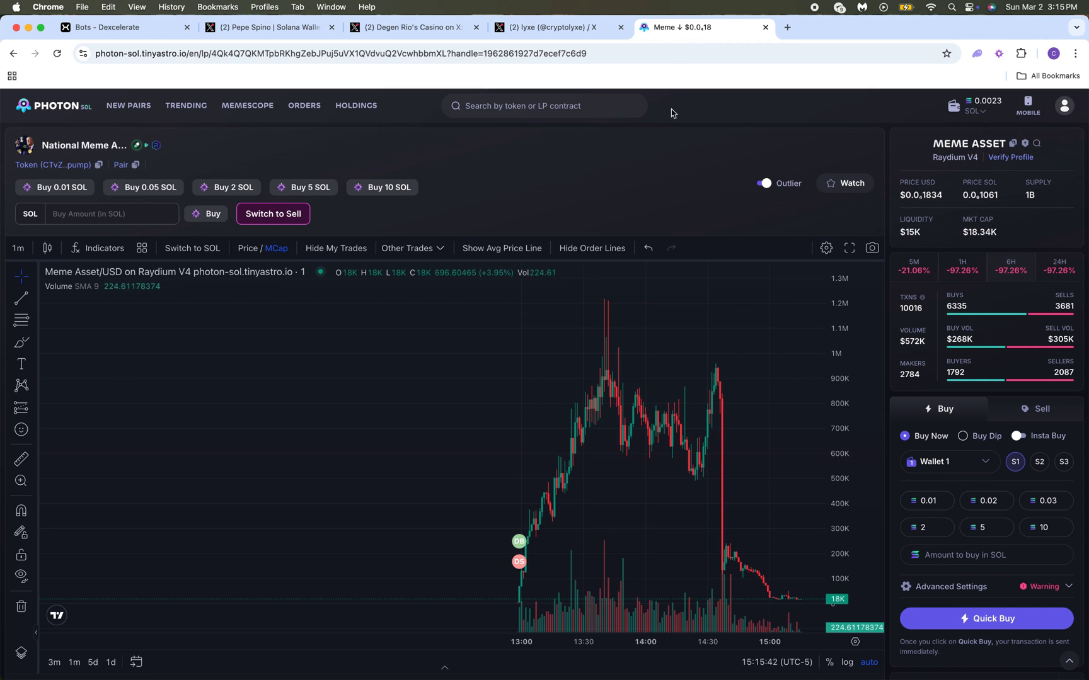
pyautogui.click(576, 111)
pyautogui.press('super+v')
pyautogui.click(546, 140)
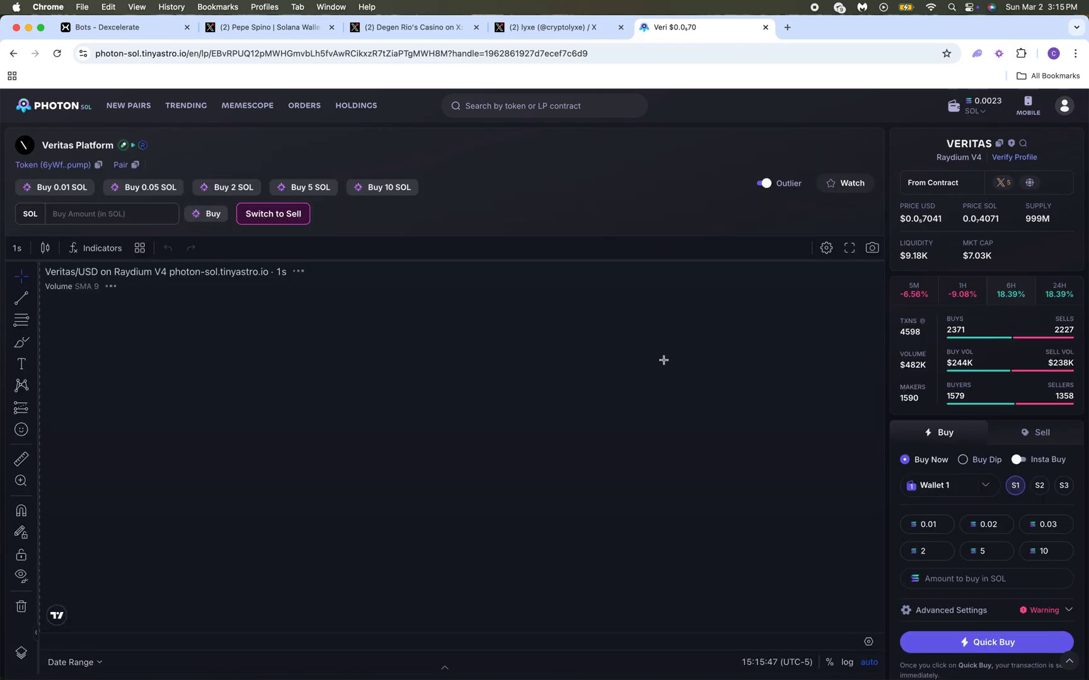
pyautogui.hscroll(-10, 542, 417)
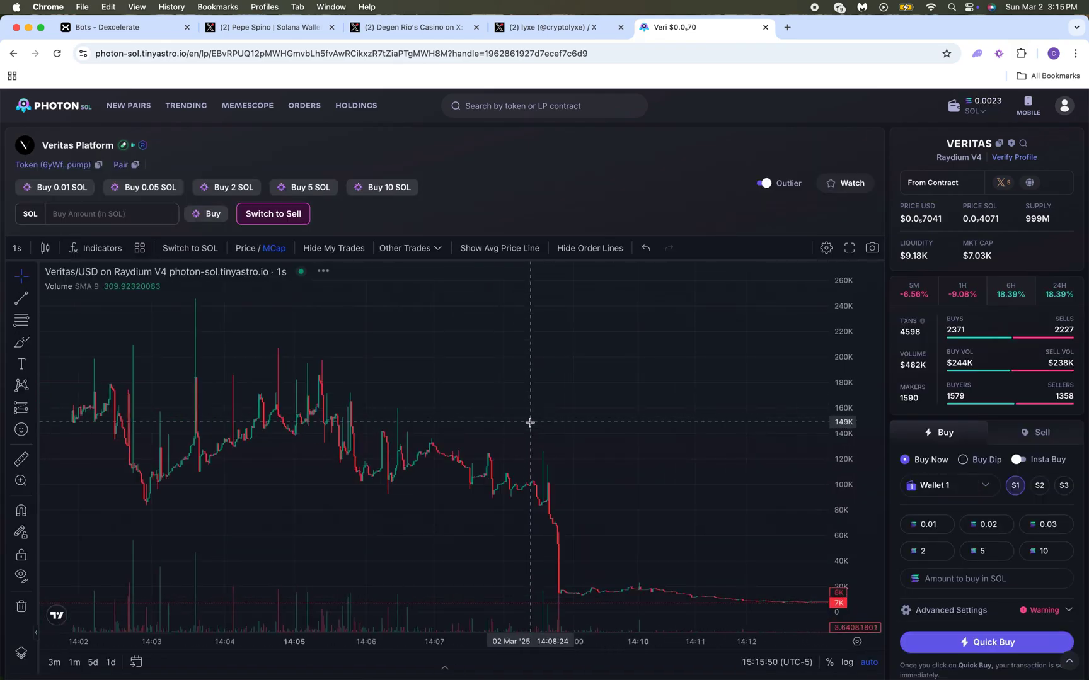
pyautogui.hscroll(-10, 530, 422)
pyautogui.hscroll(10, 504, 429)
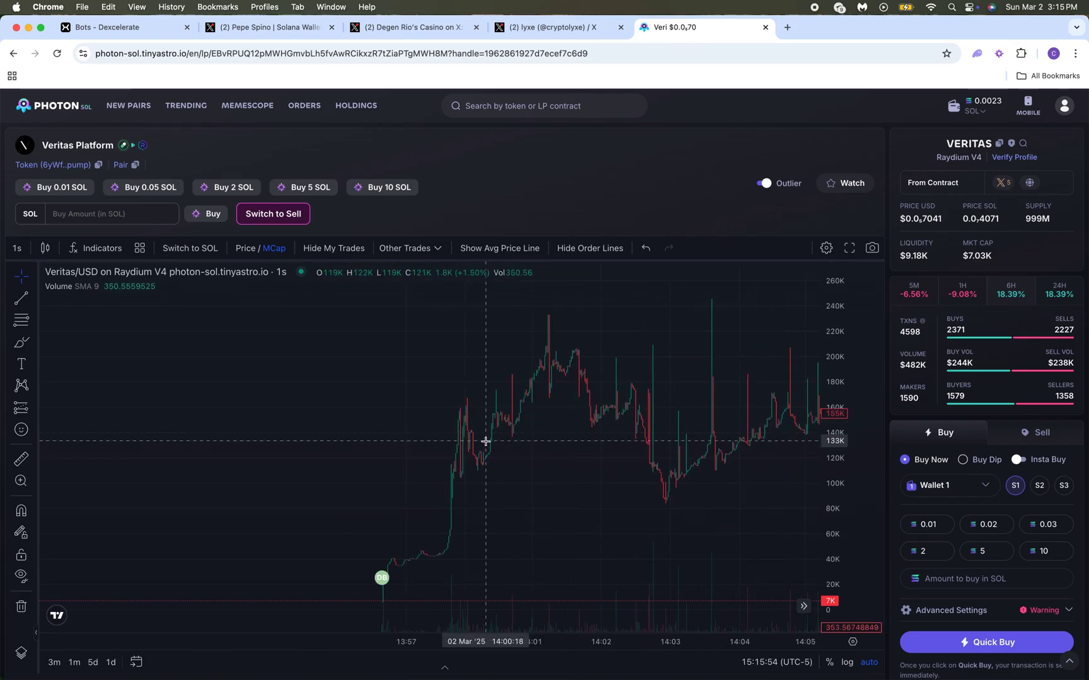
# - Circle the early entry near 136K and measure the ~54% rise to the 209K peak
pyautogui.click(34, 342)
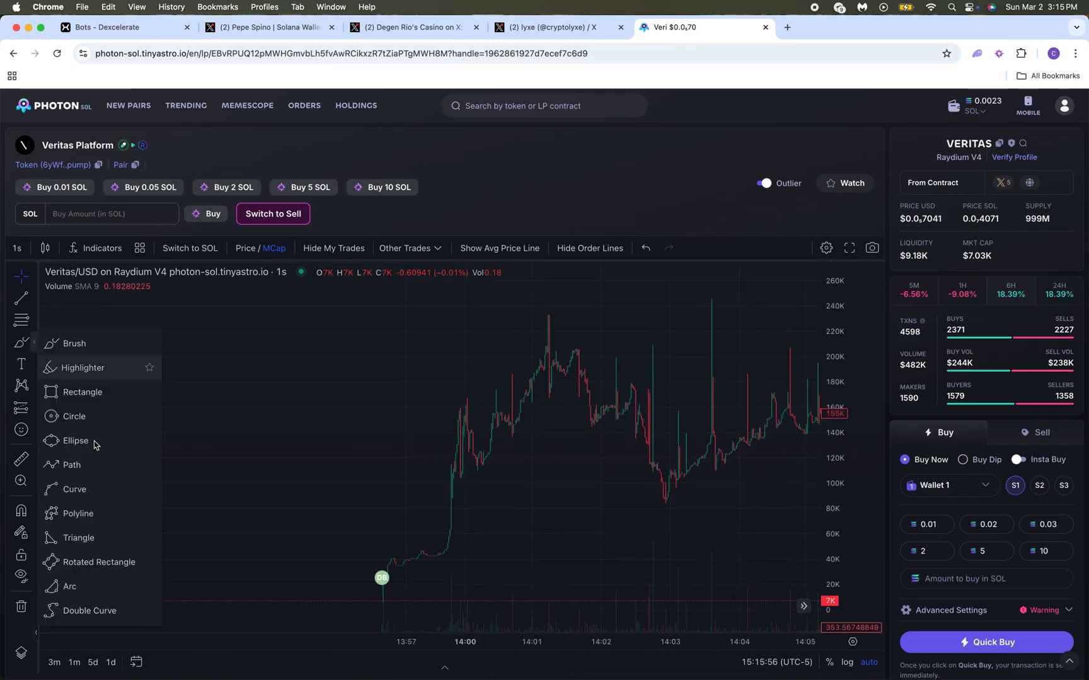
pyautogui.click(57, 417)
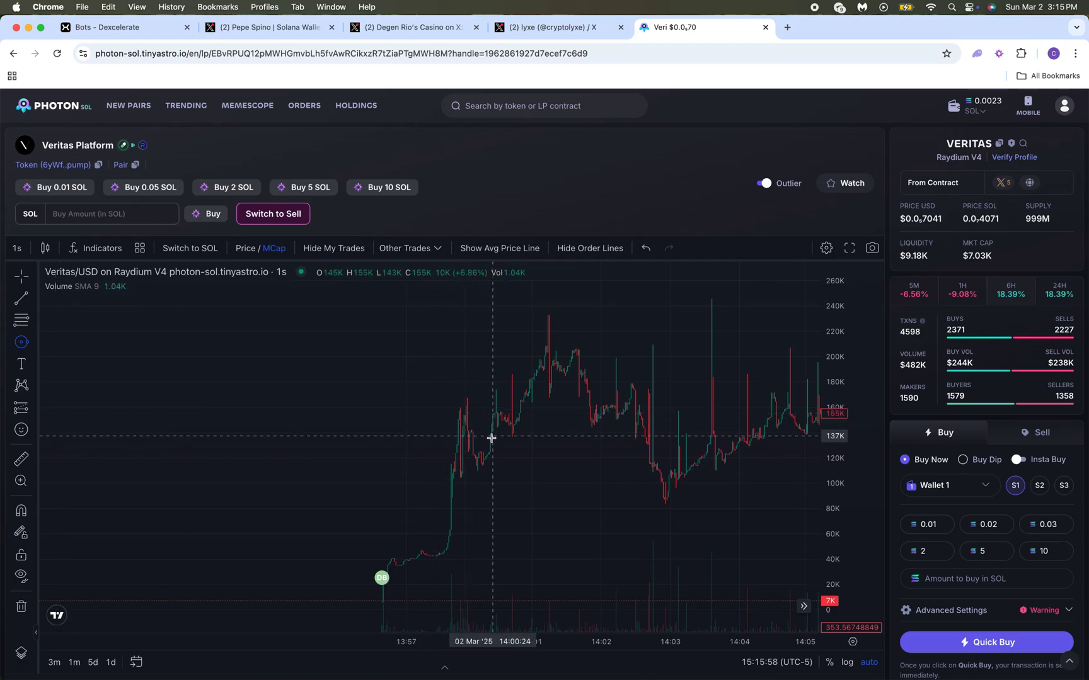
pyautogui.moveTo(491, 439); pyautogui.dragTo(492, 453)
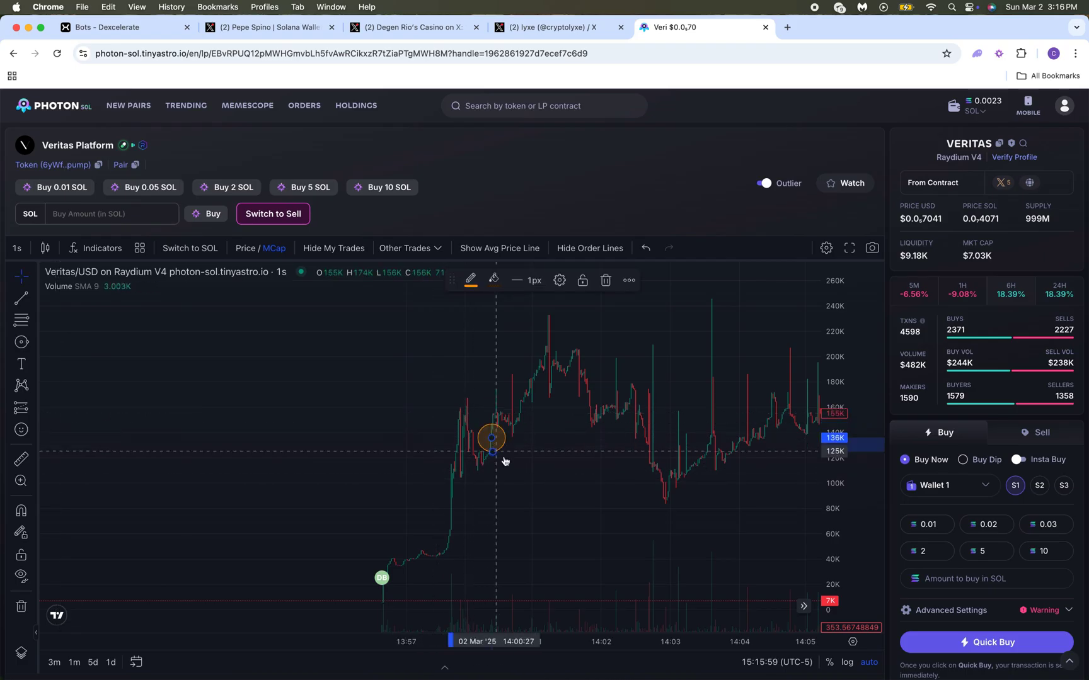
pyautogui.click(20, 459)
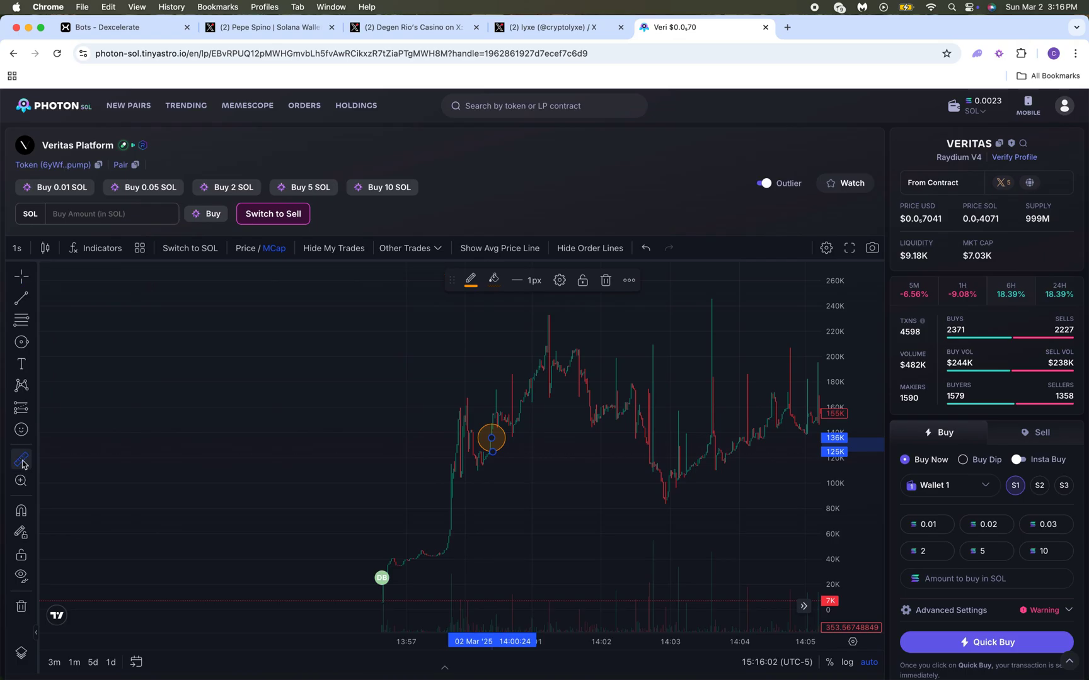
pyautogui.click(492, 438)
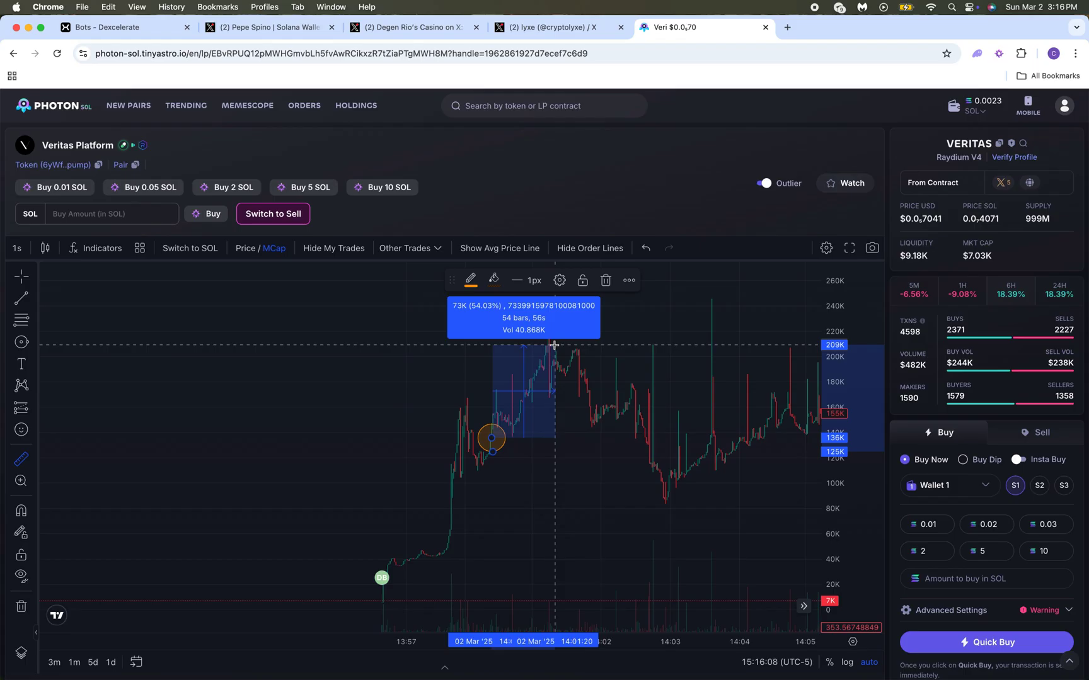
pyautogui.click(554, 345)
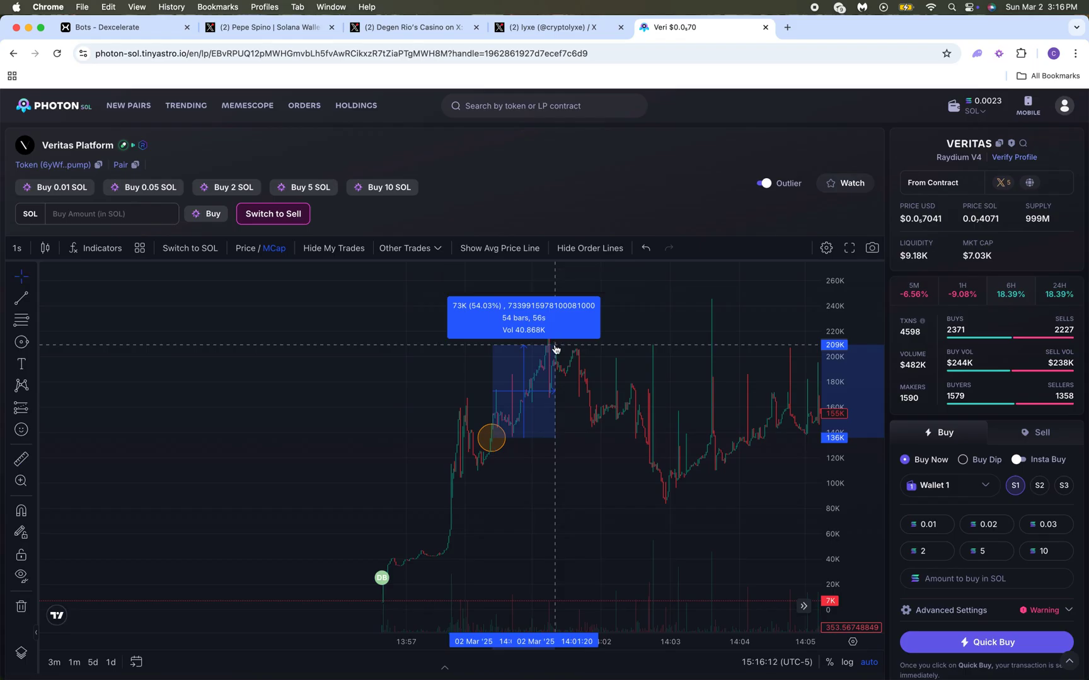
# - Highlight the 360 and 223 view counts on the two call posts
pyautogui.click(264, 27)
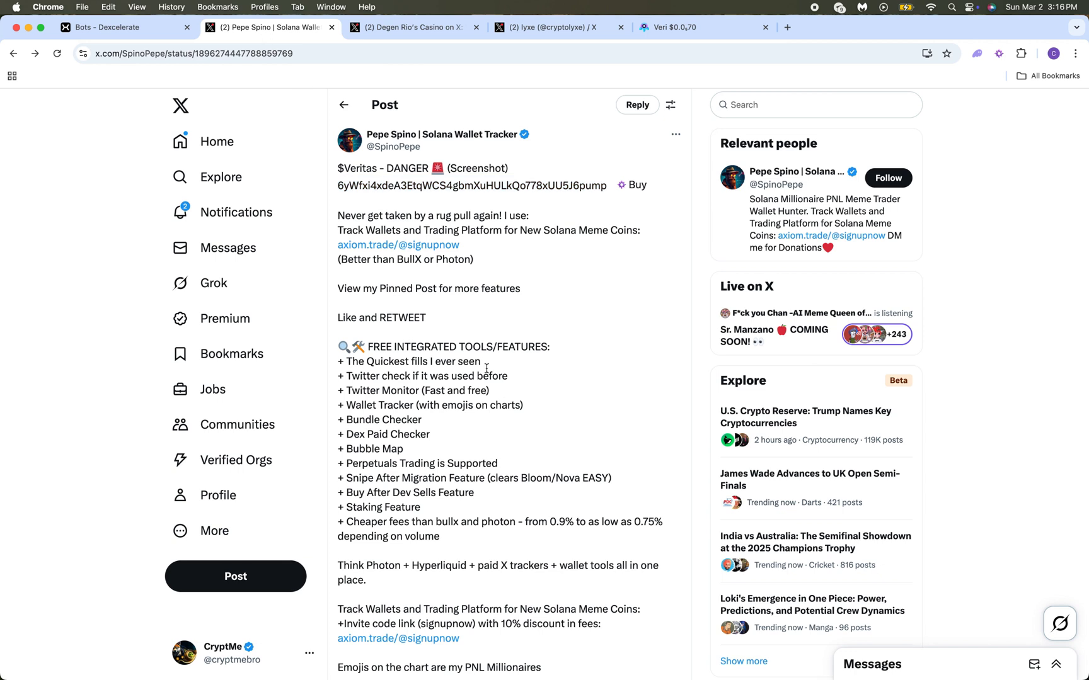
pyautogui.scroll(-4, 1040, 347)
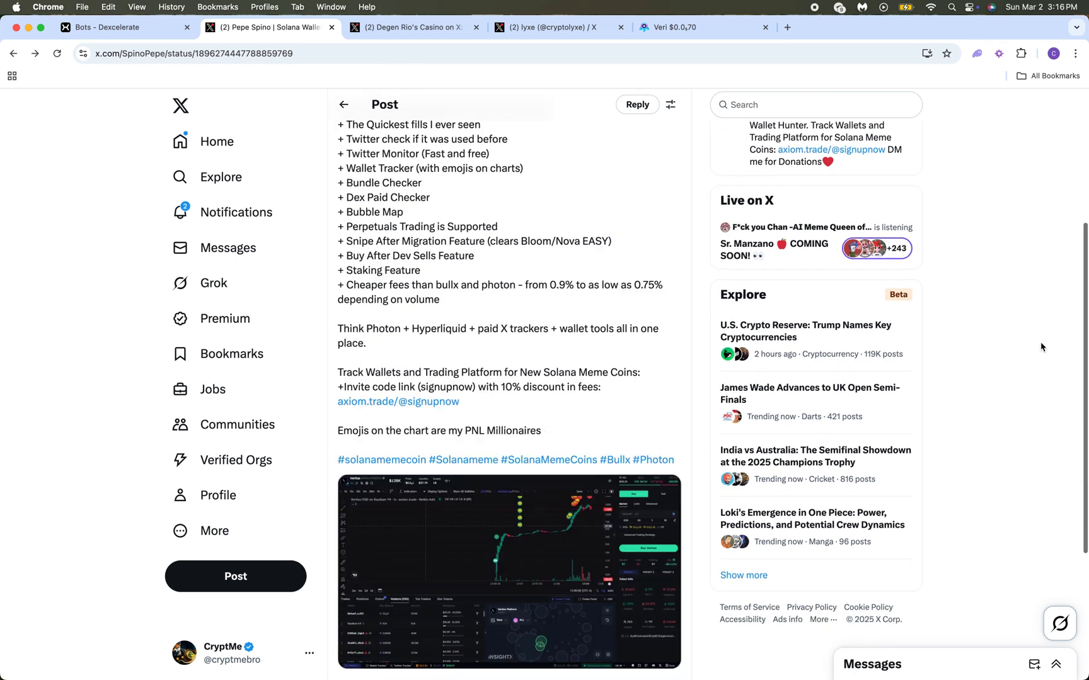
pyautogui.scroll(-2, 1082, 381)
pyautogui.scroll(-2, 1082, 381)
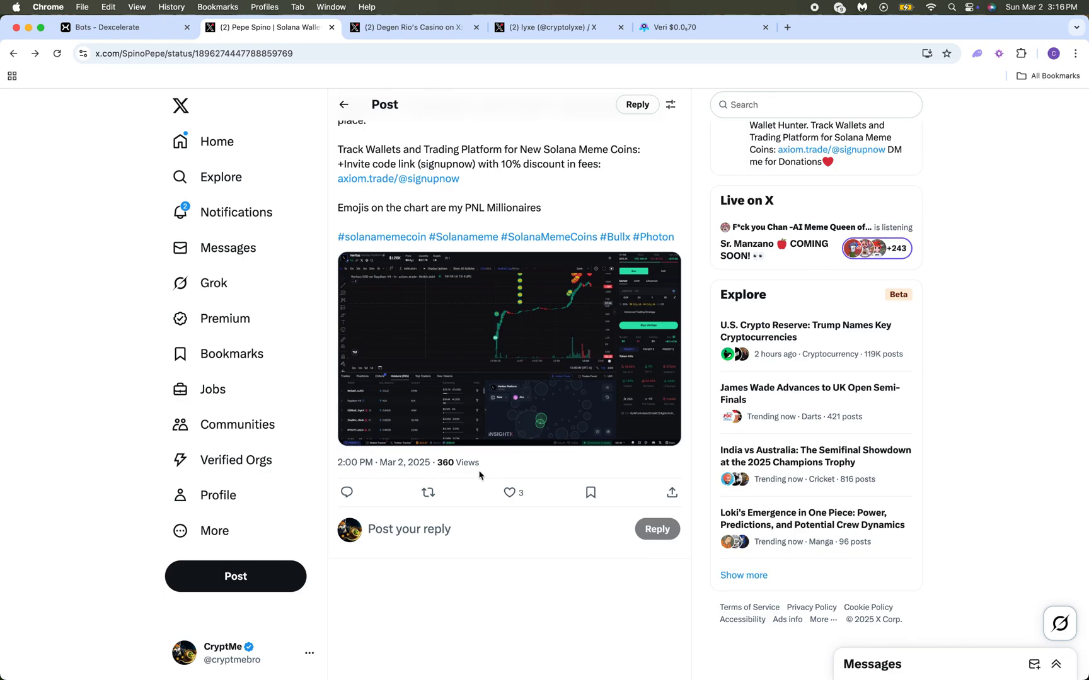
pyautogui.moveTo(437, 464); pyautogui.dragTo(483, 466)
pyautogui.hotkey('ctrl', 'Tab')
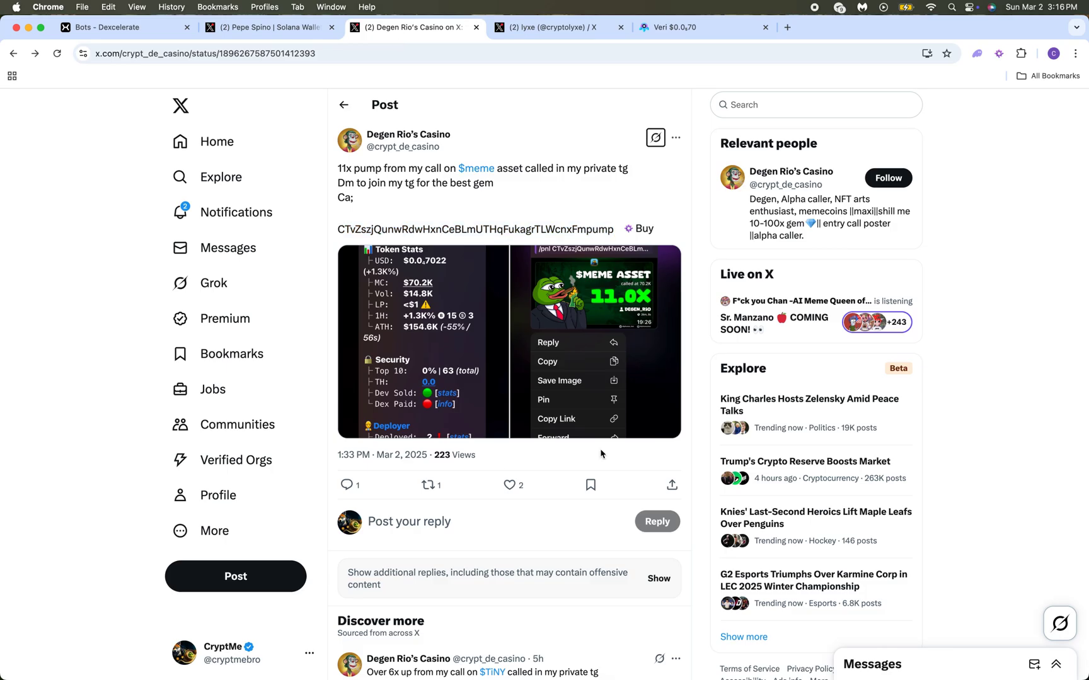
pyautogui.moveTo(434, 451); pyautogui.dragTo(480, 458)
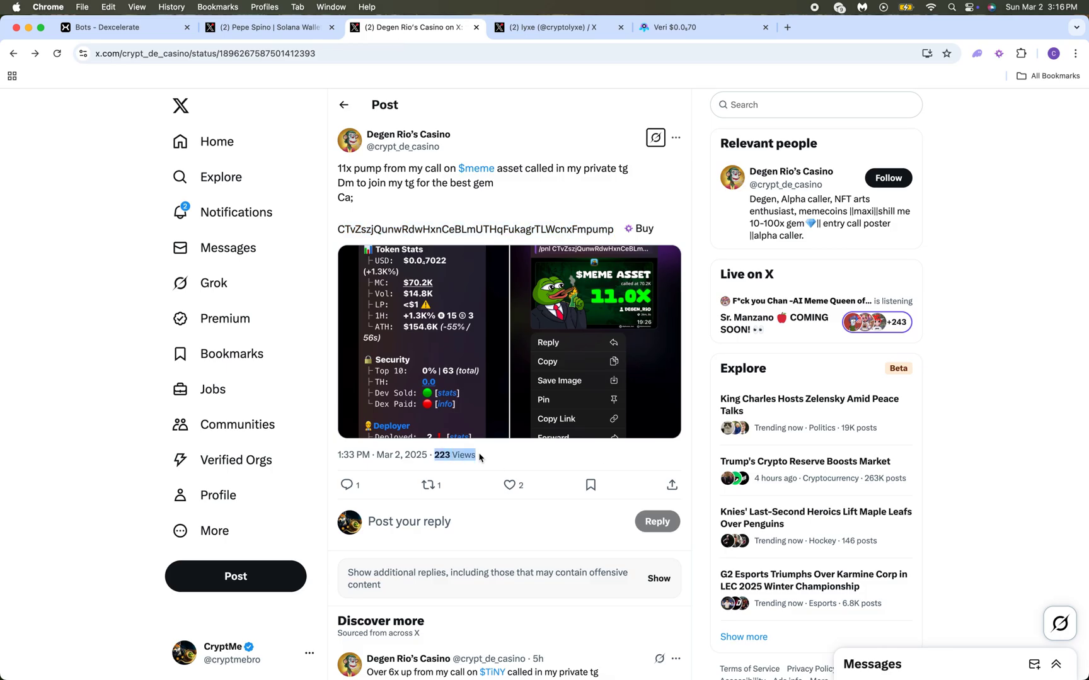
pyautogui.click(543, 25)
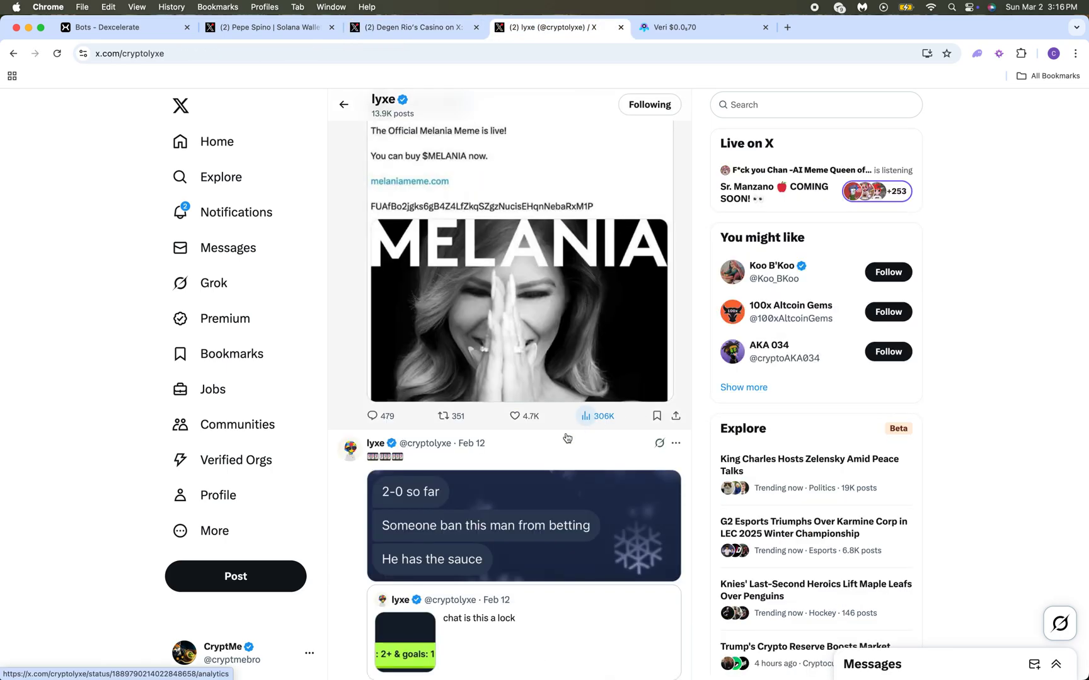
pyautogui.scroll(-2, 567, 438)
pyautogui.scroll(-5, 564, 378)
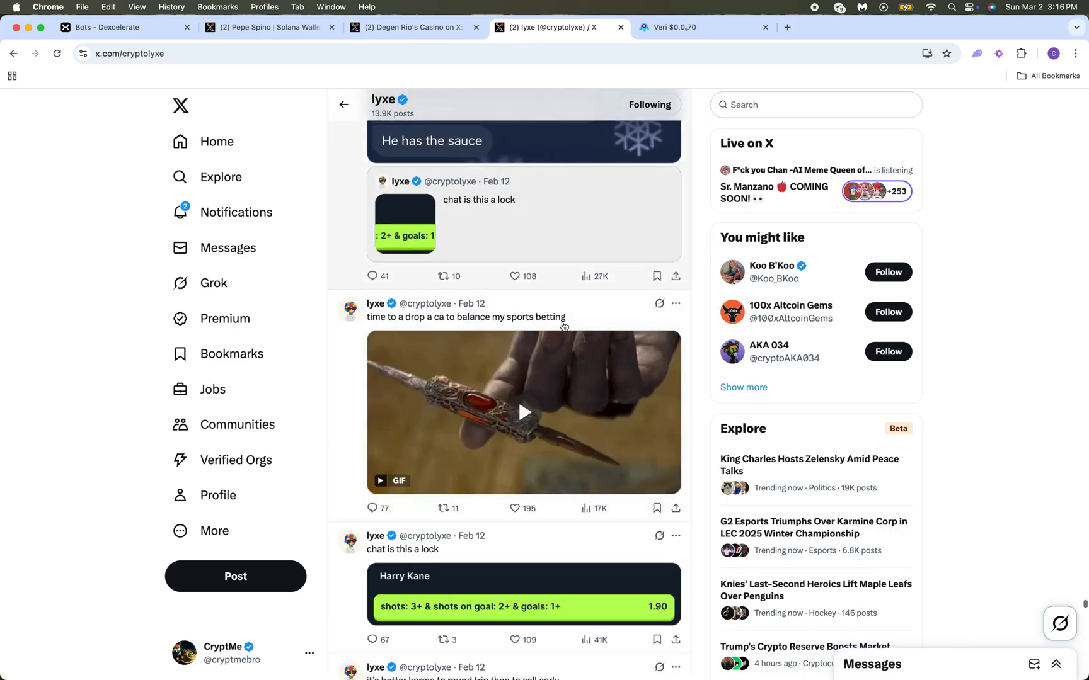
pyautogui.scroll(-8, 586, 297)
pyautogui.scroll(-5, 592, 299)
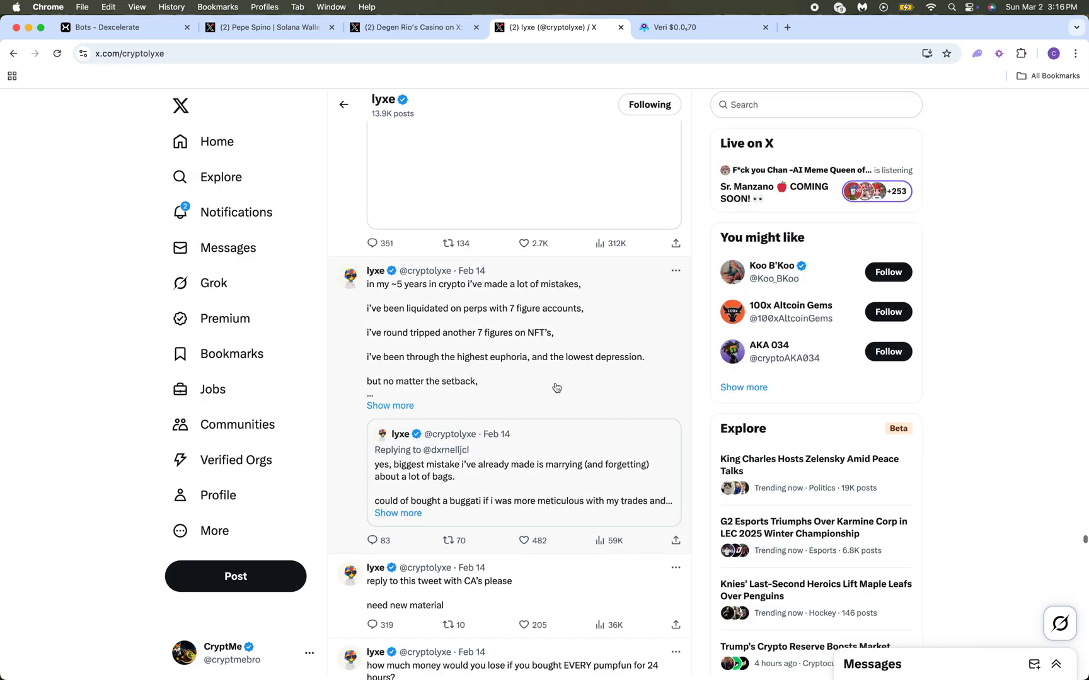
pyautogui.scroll(-2, 574, 397)
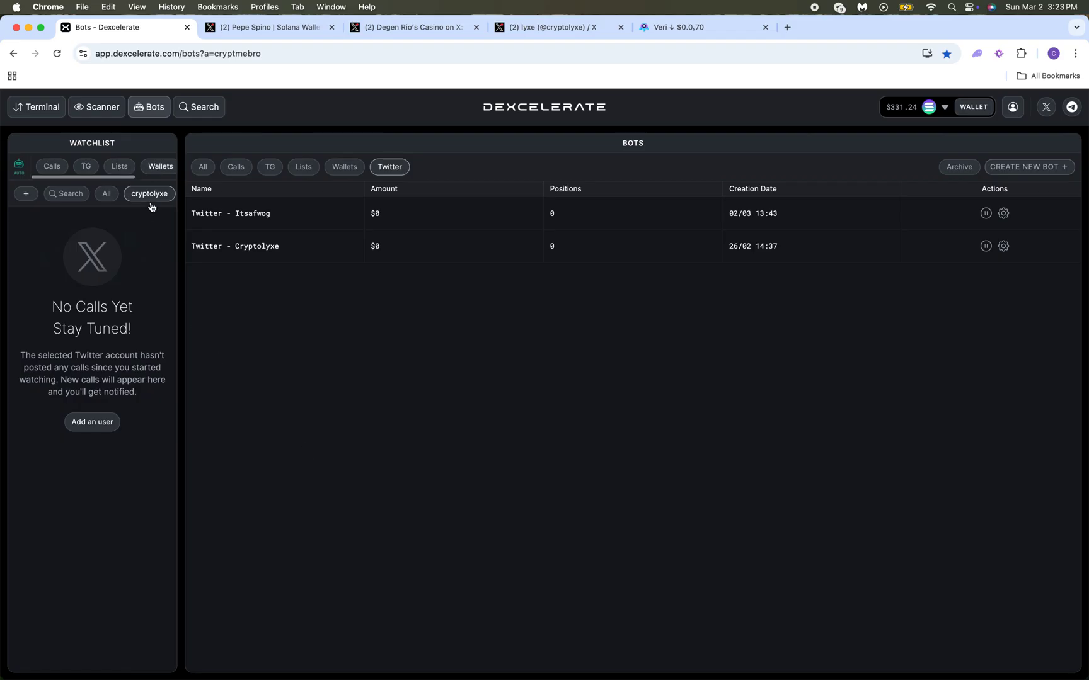
pyautogui.hscroll(3, 157, 168)
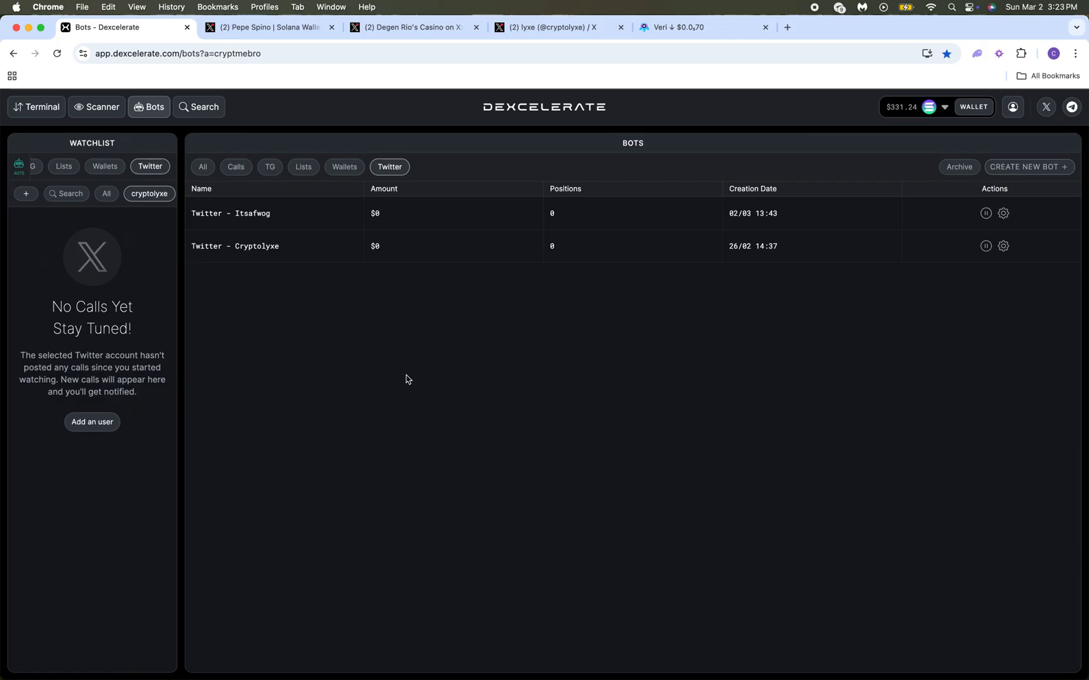
# - Swipe to the Telegram desktop showing the General chat's copy-bot question
pyautogui.hotkey('ctrl', 'Right')
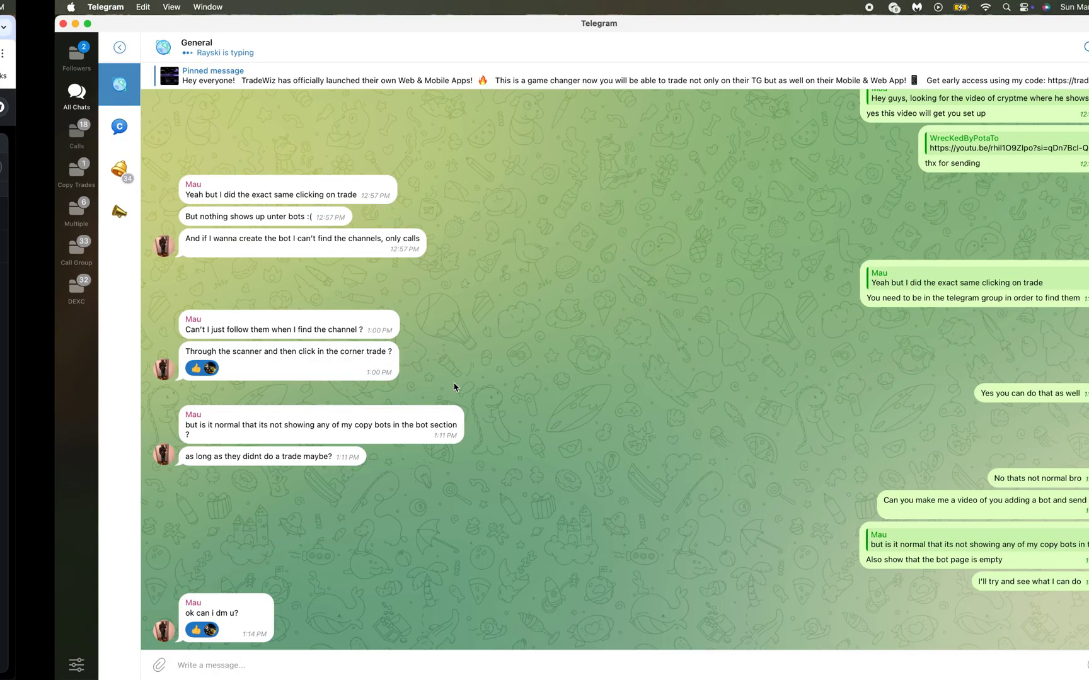